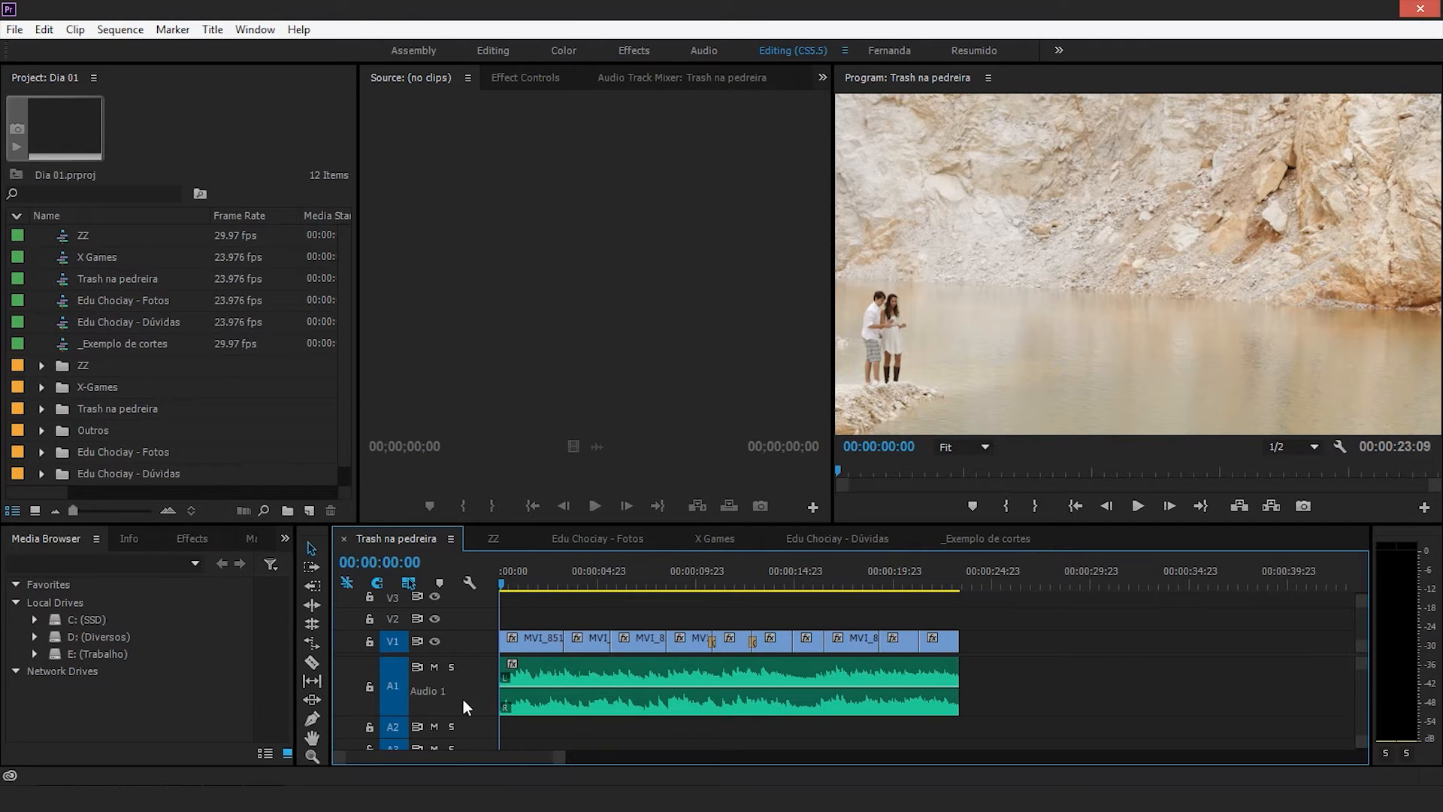
click(521, 580)
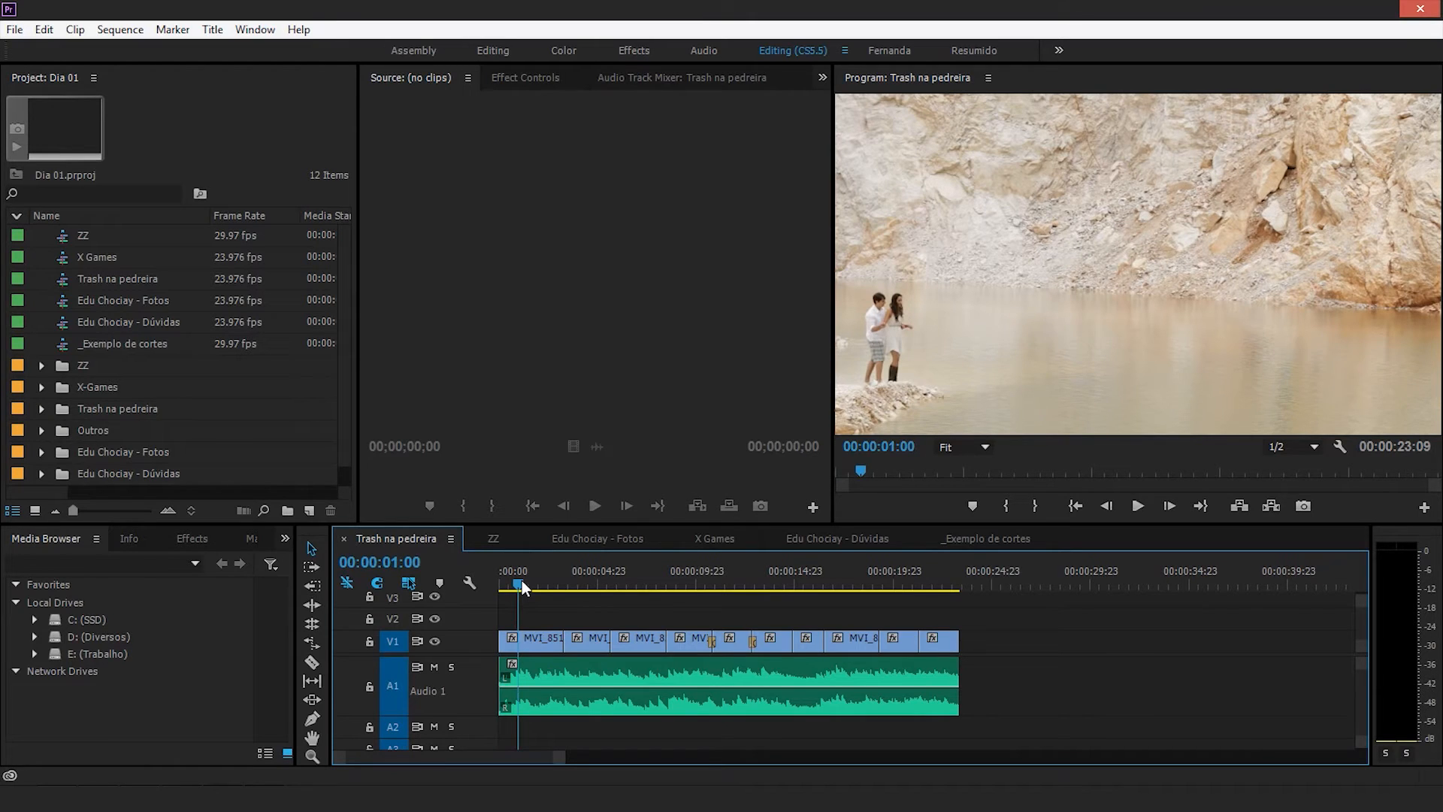
drag(521, 580, 469, 583)
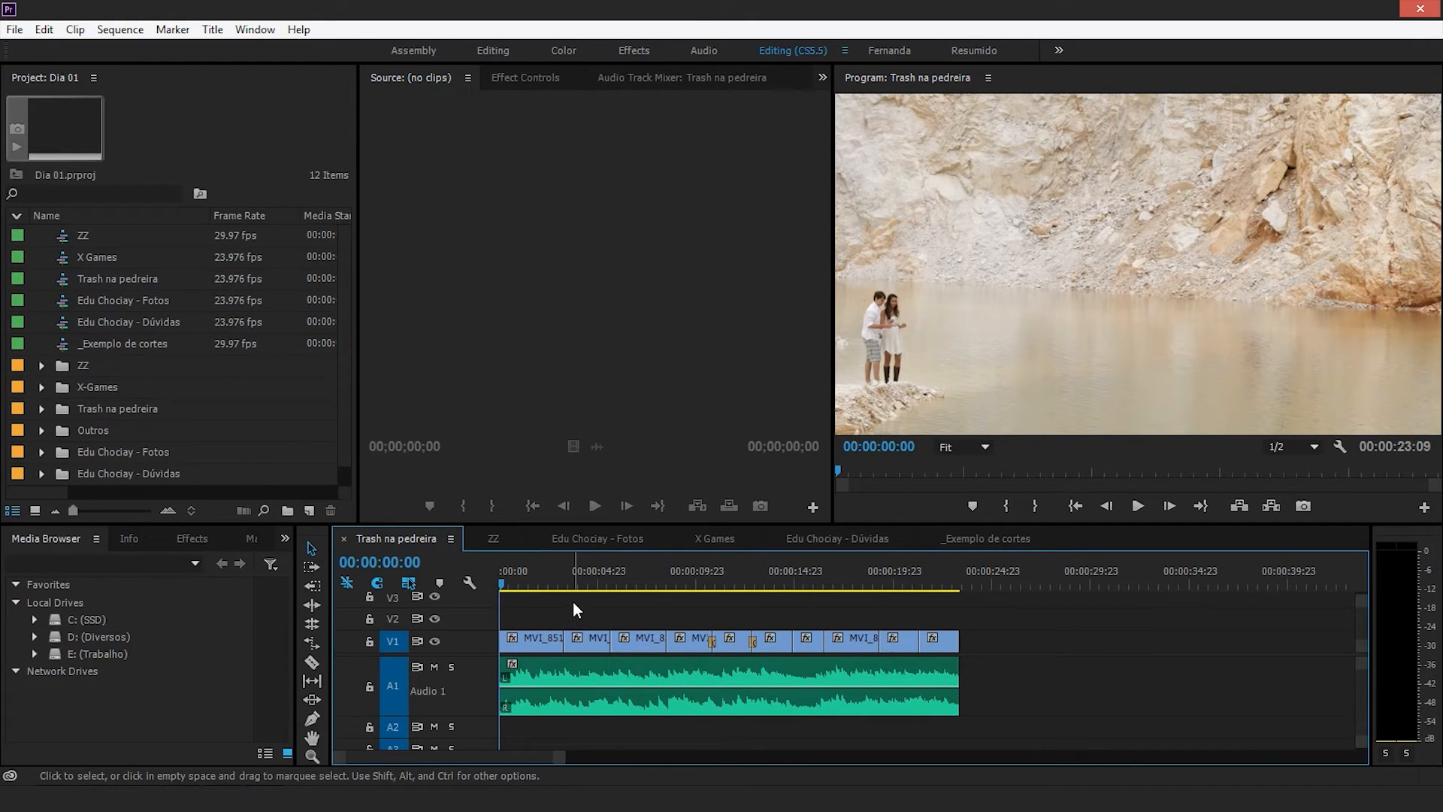
click(14, 29)
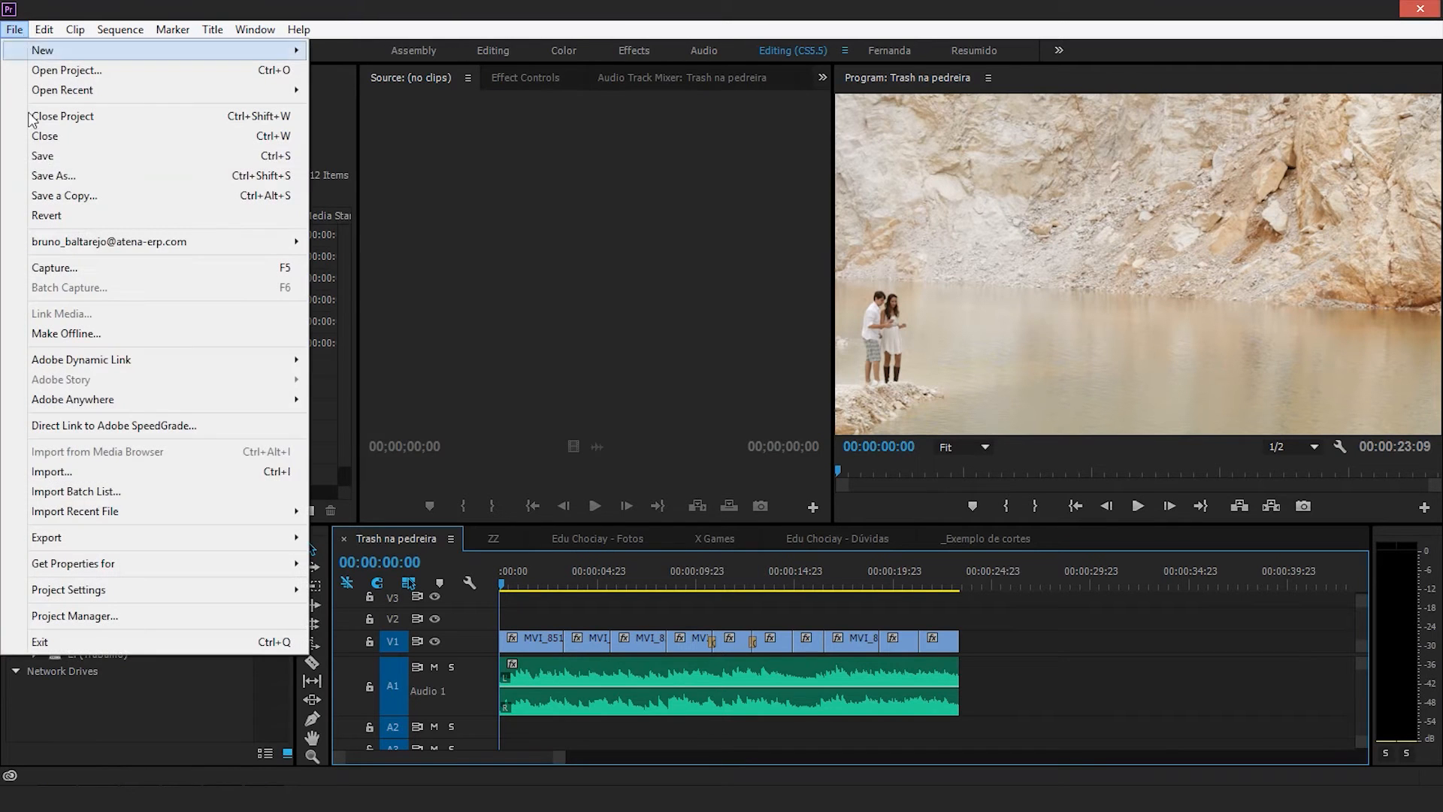
mouse_move(223, 544)
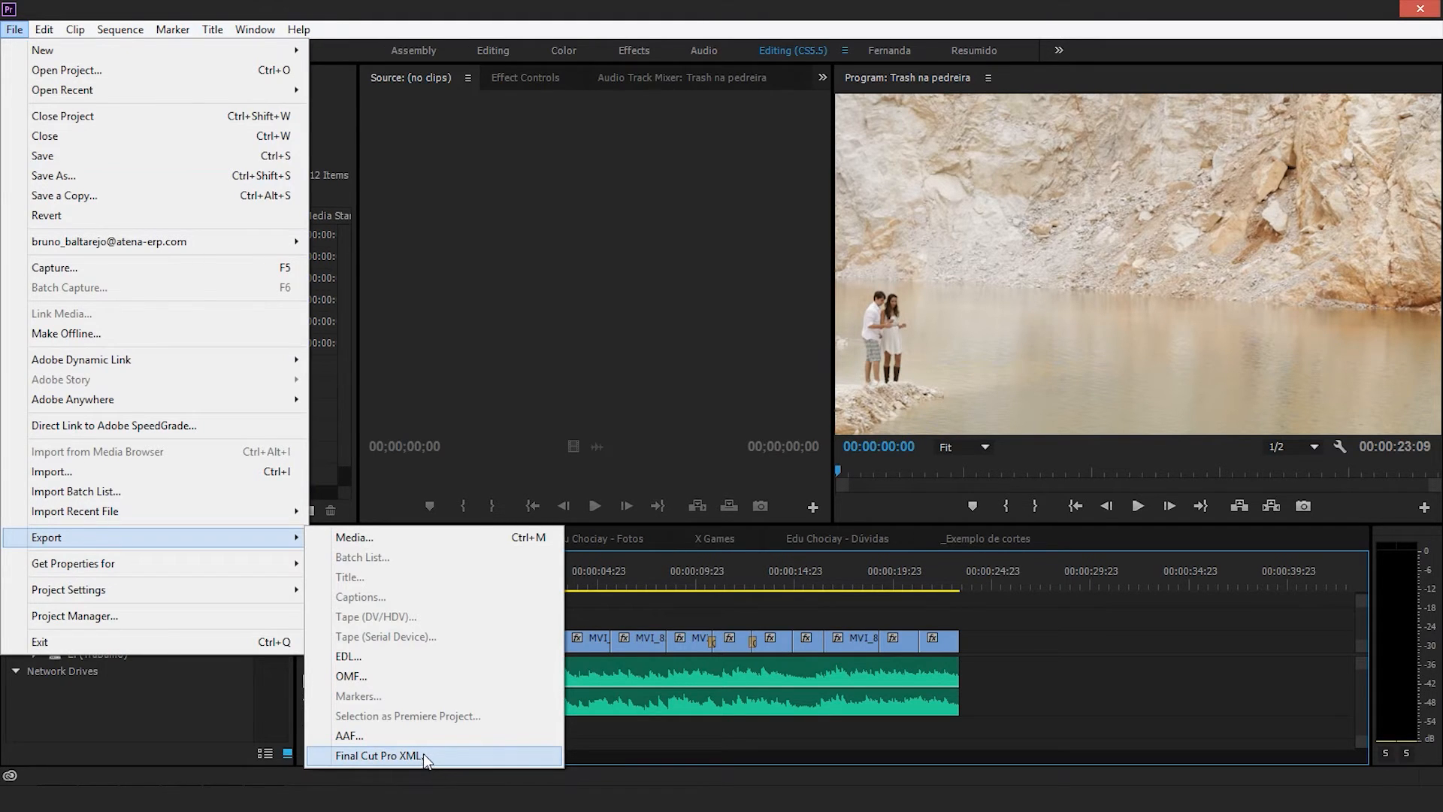
click(201, 617)
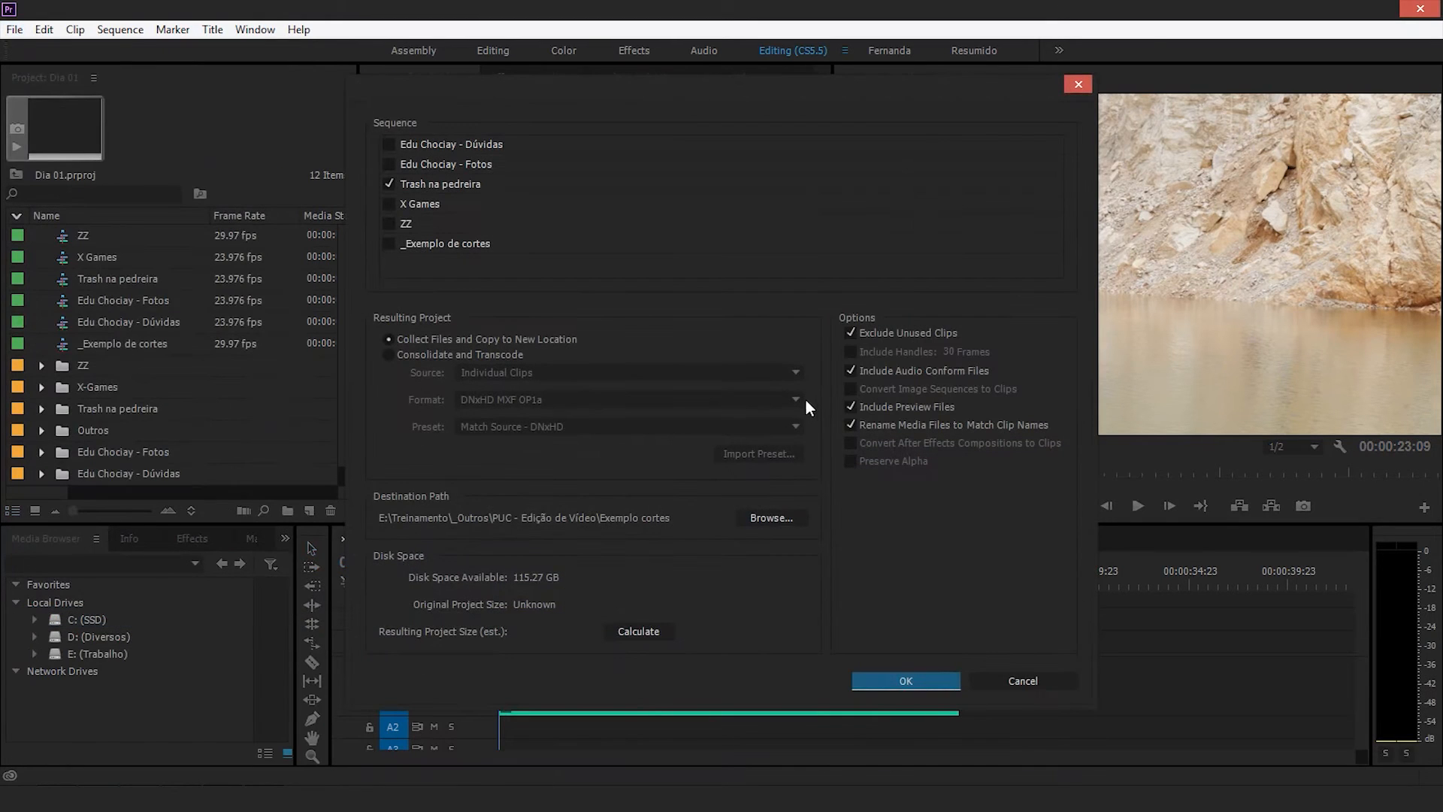
click(460, 354)
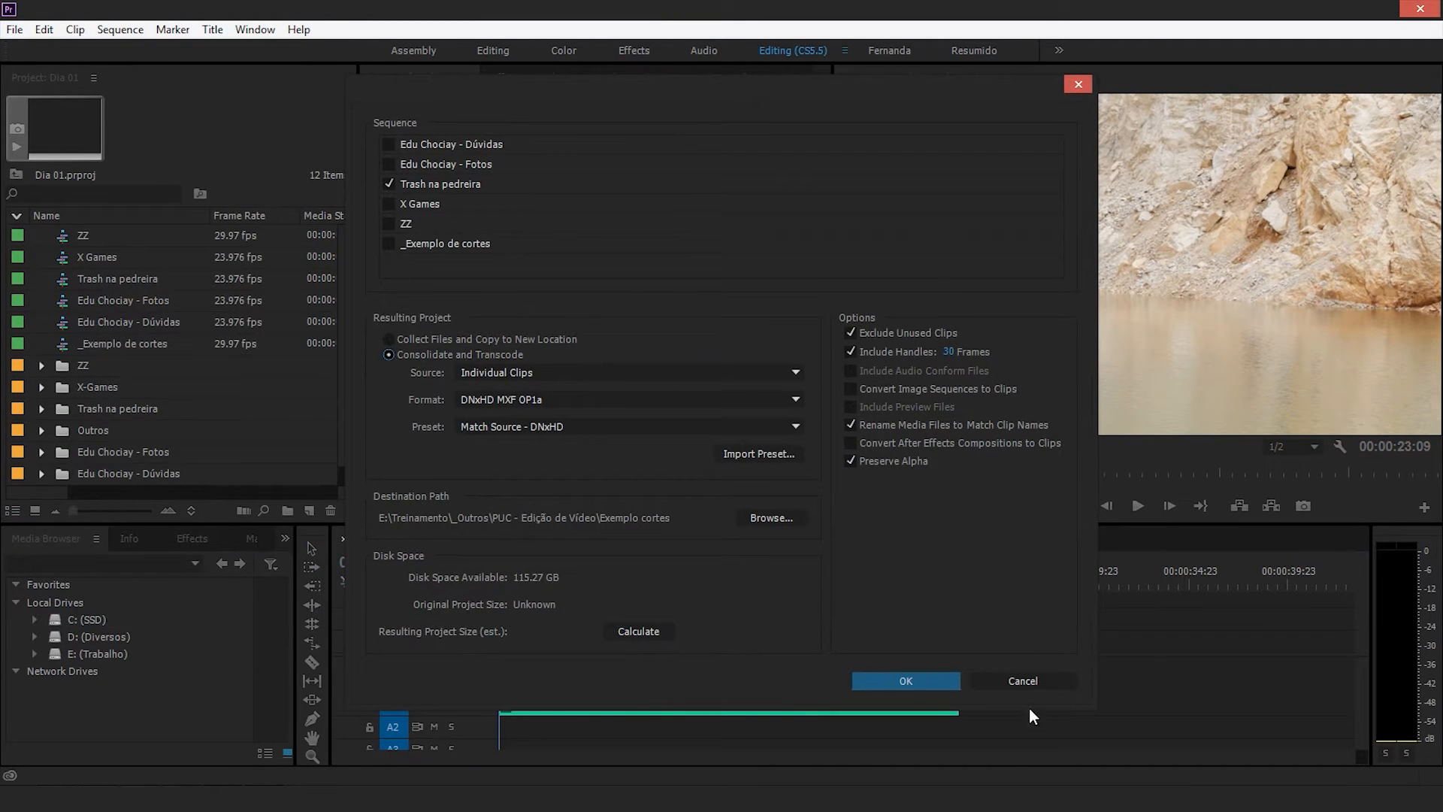
click(1026, 679)
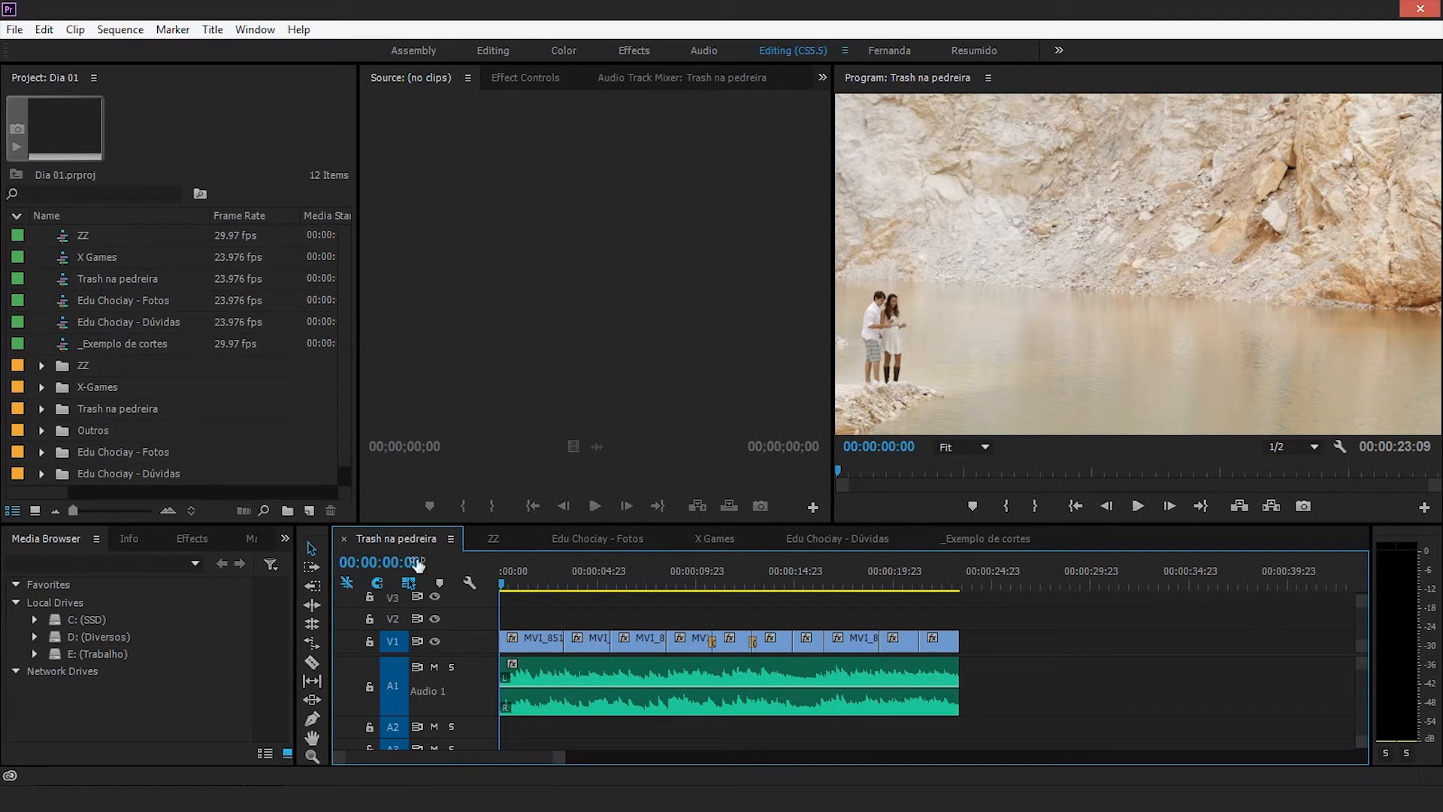
Save the current project under its existing name
click(49, 29)
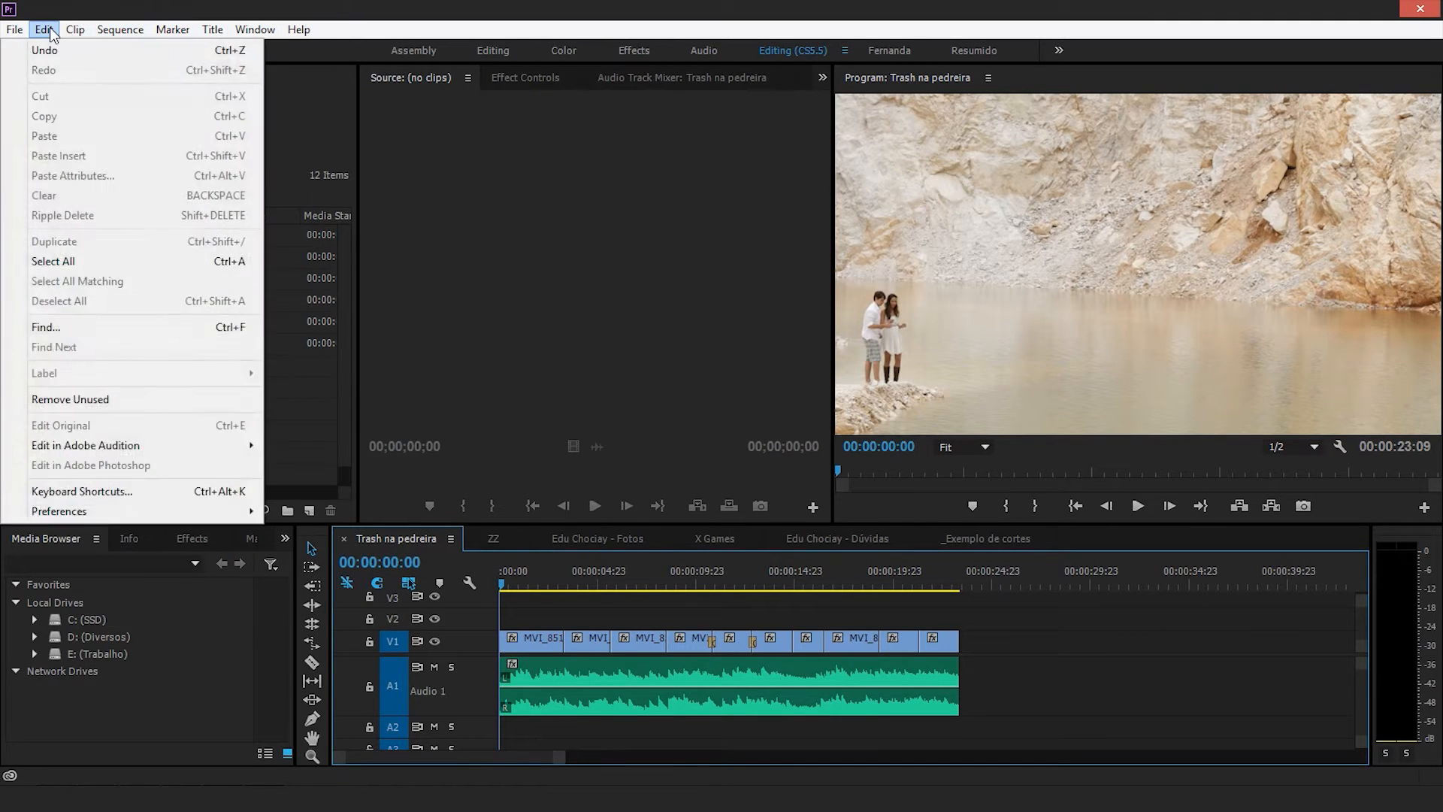
mouse_move(18, 37)
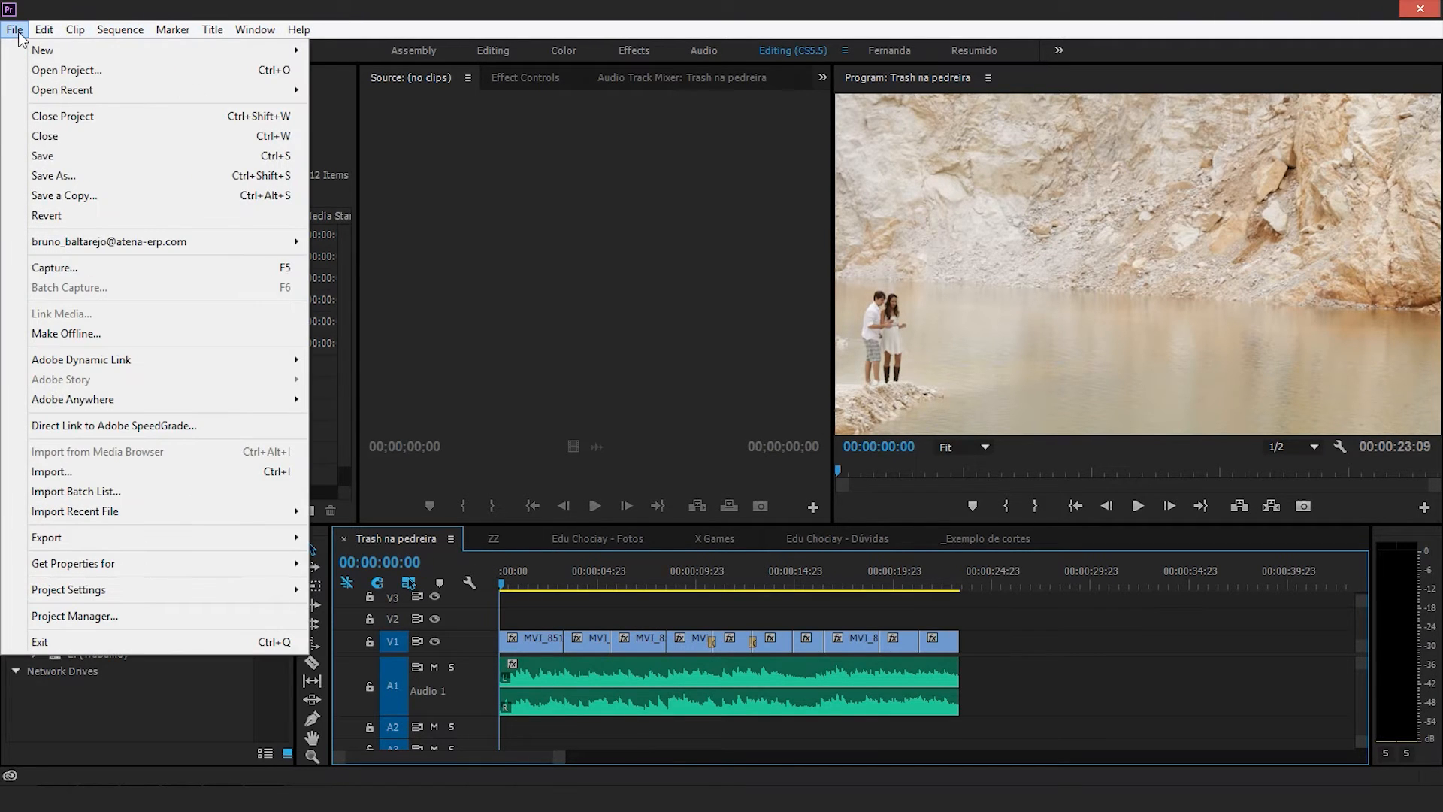
click(75, 161)
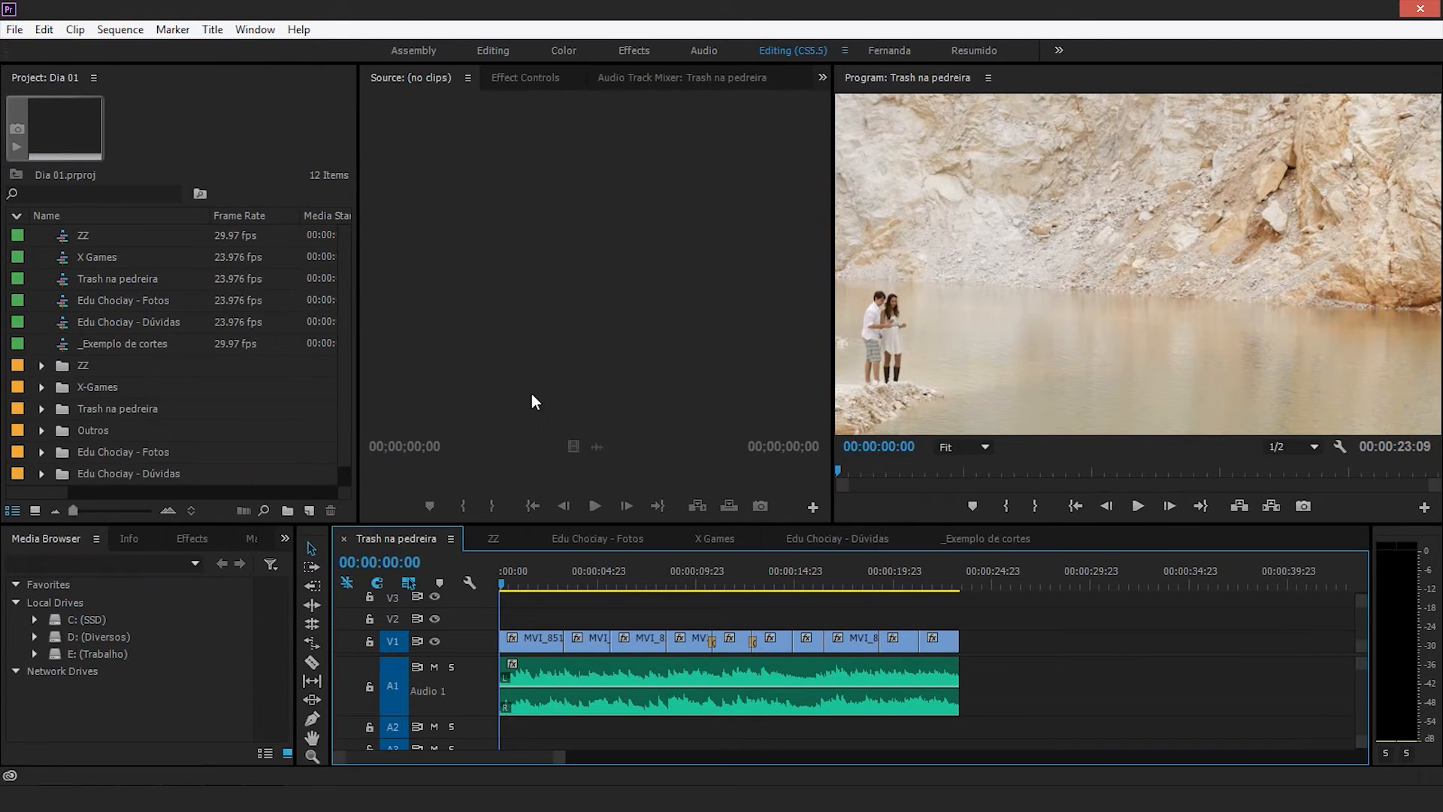
Save the project under a new name, Exemplo PR SG, on the Desktop
click(15, 29)
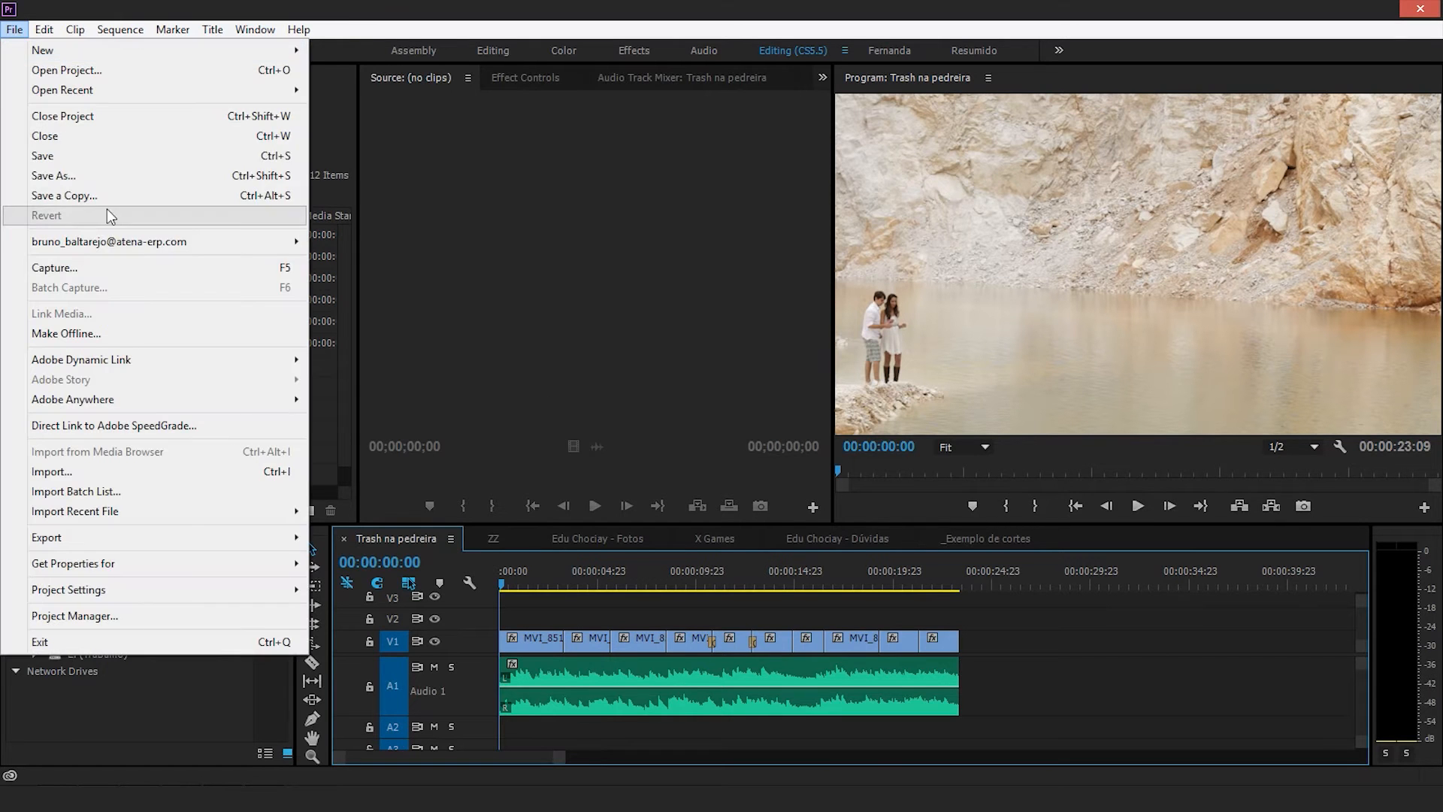
click(97, 177)
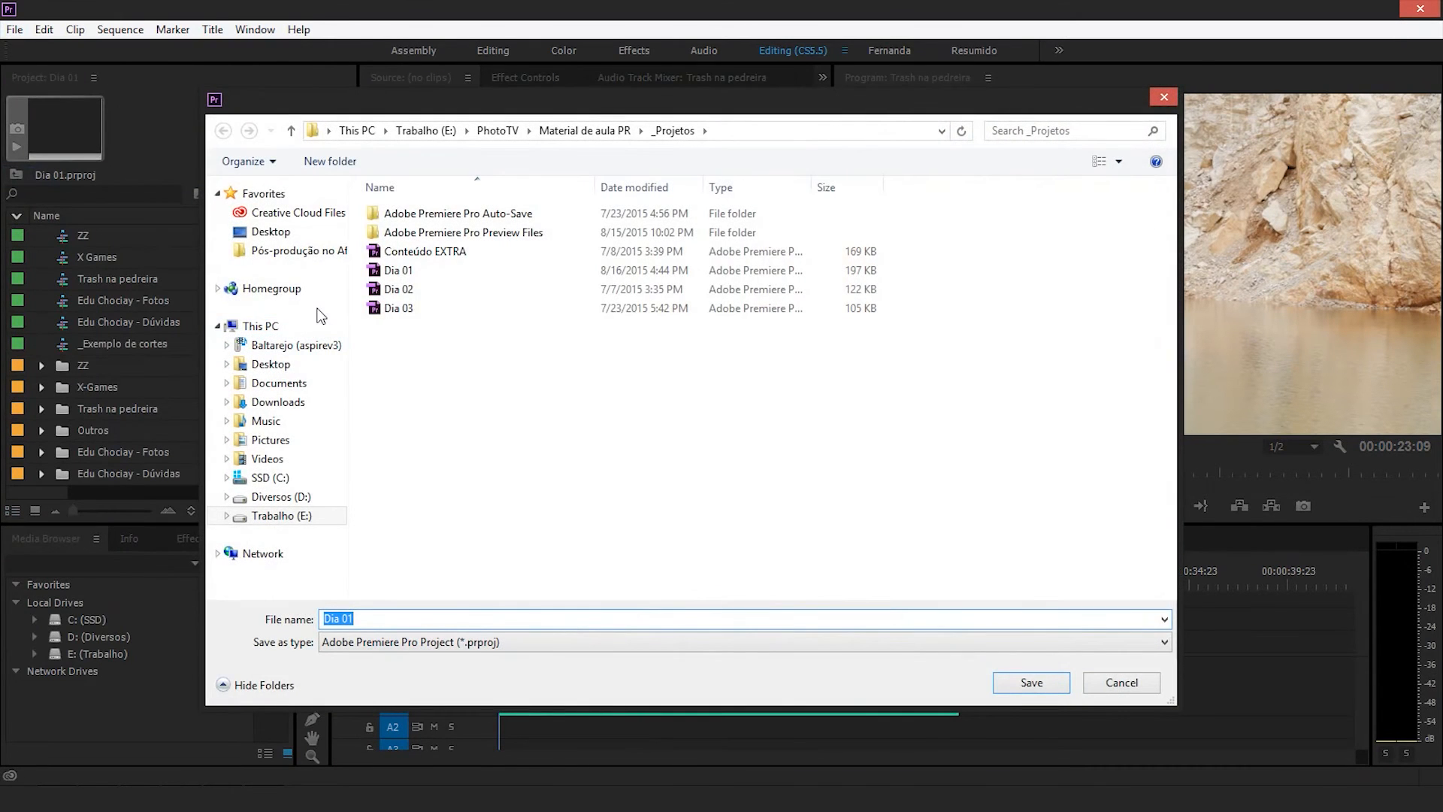
click(291, 236)
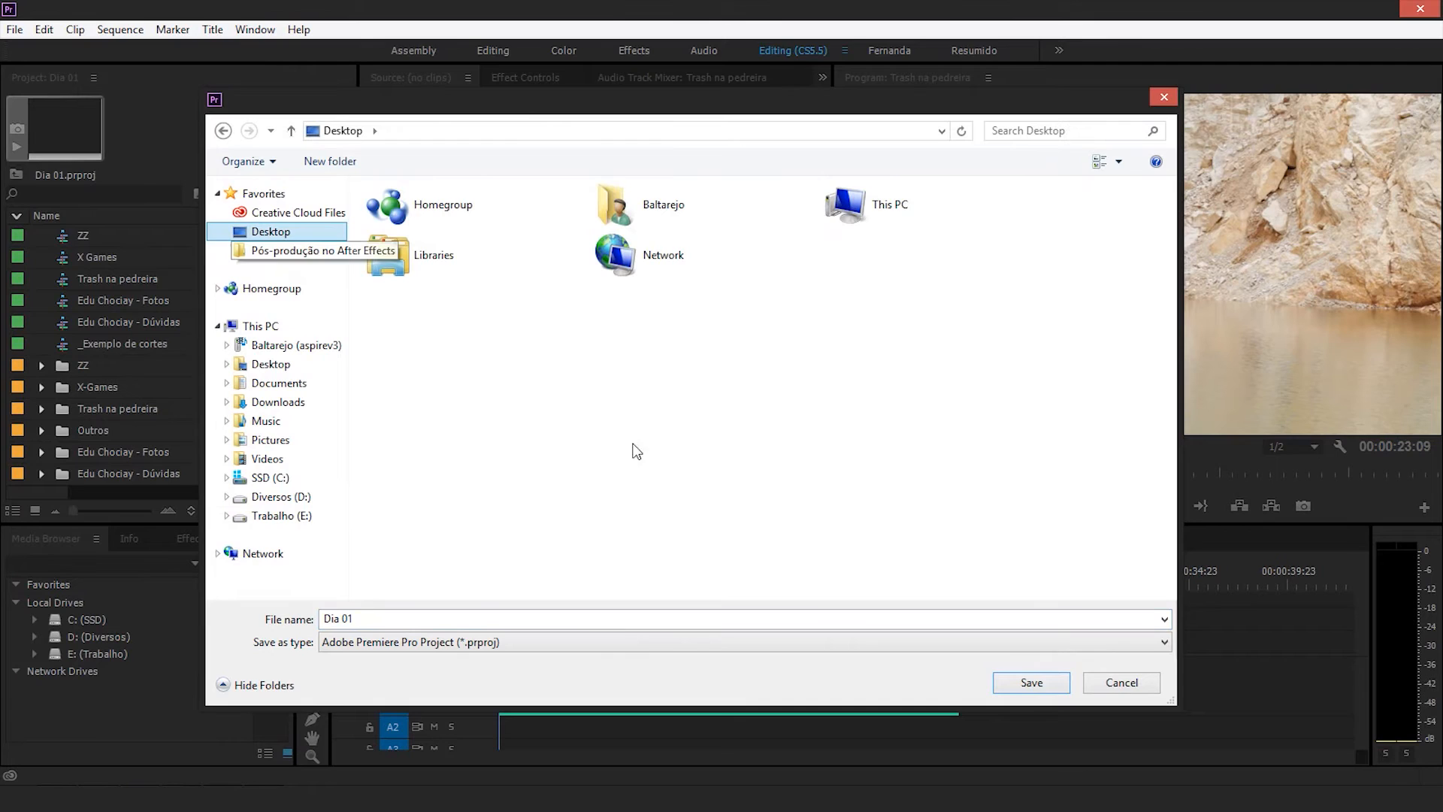
click(372, 619)
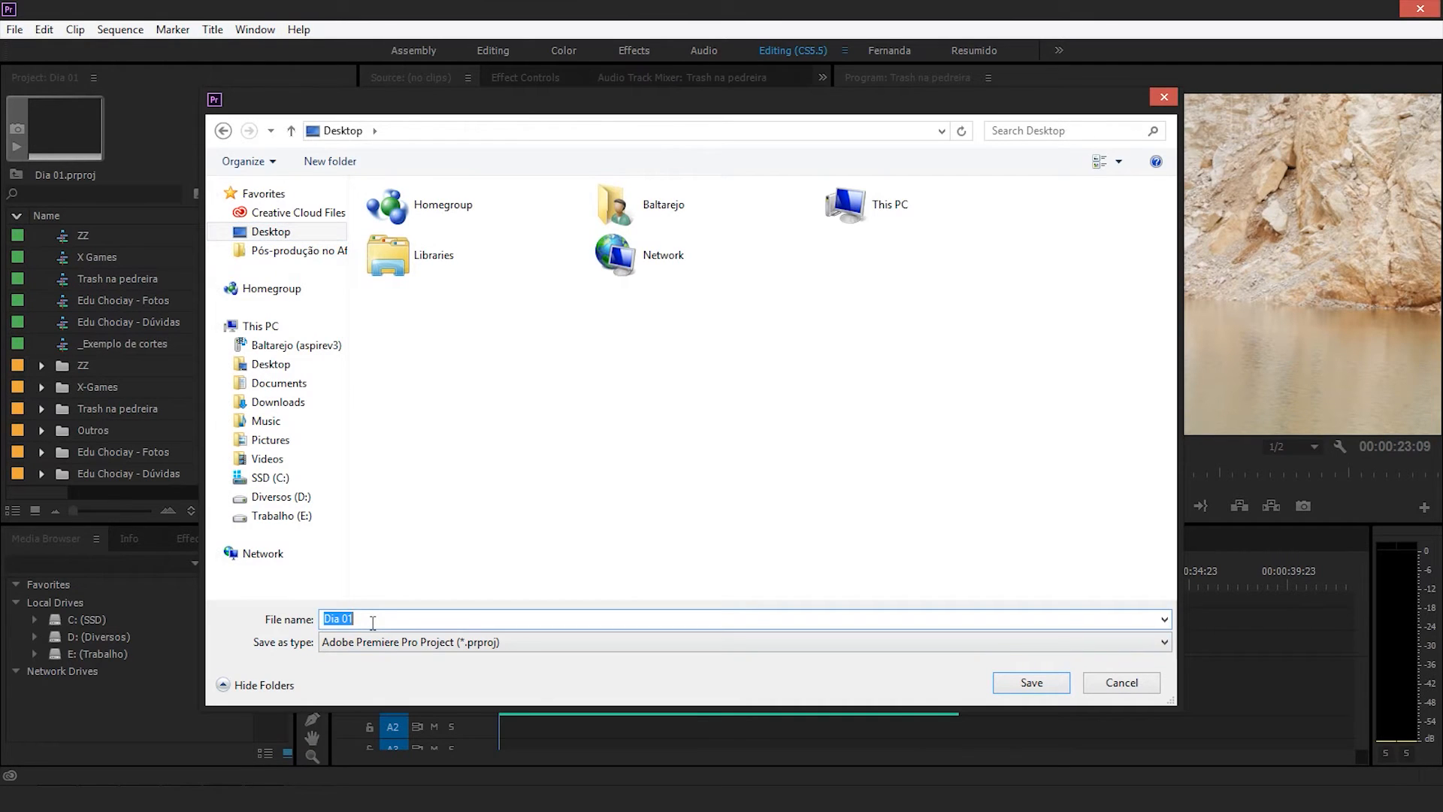
text(E)
text(xemplo)
text( PR)
text(G)
key(Return)
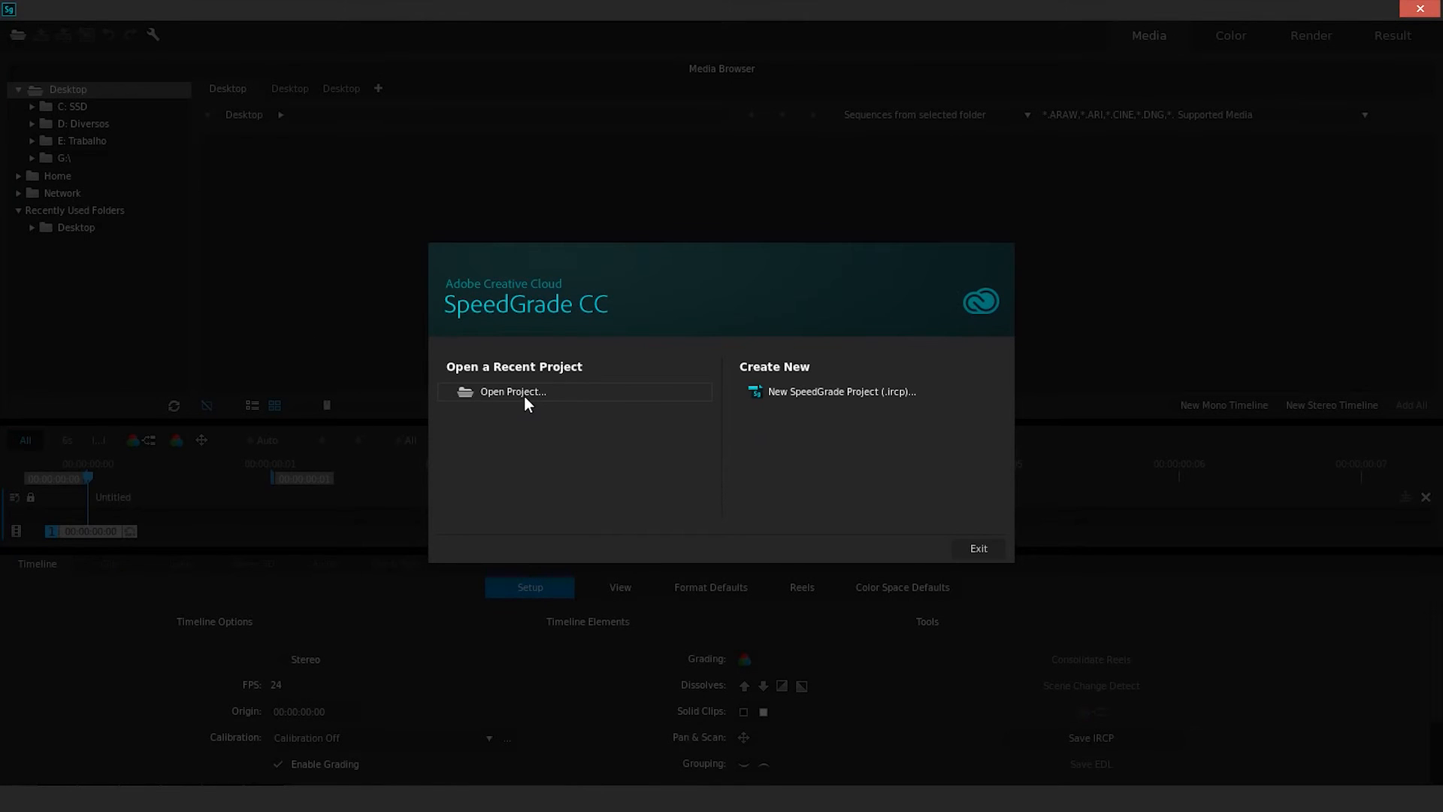
In SpeedGrade CC, open the Exemplo PR SG project from the Desktop and import its Trash na pedreira sequence
click(524, 396)
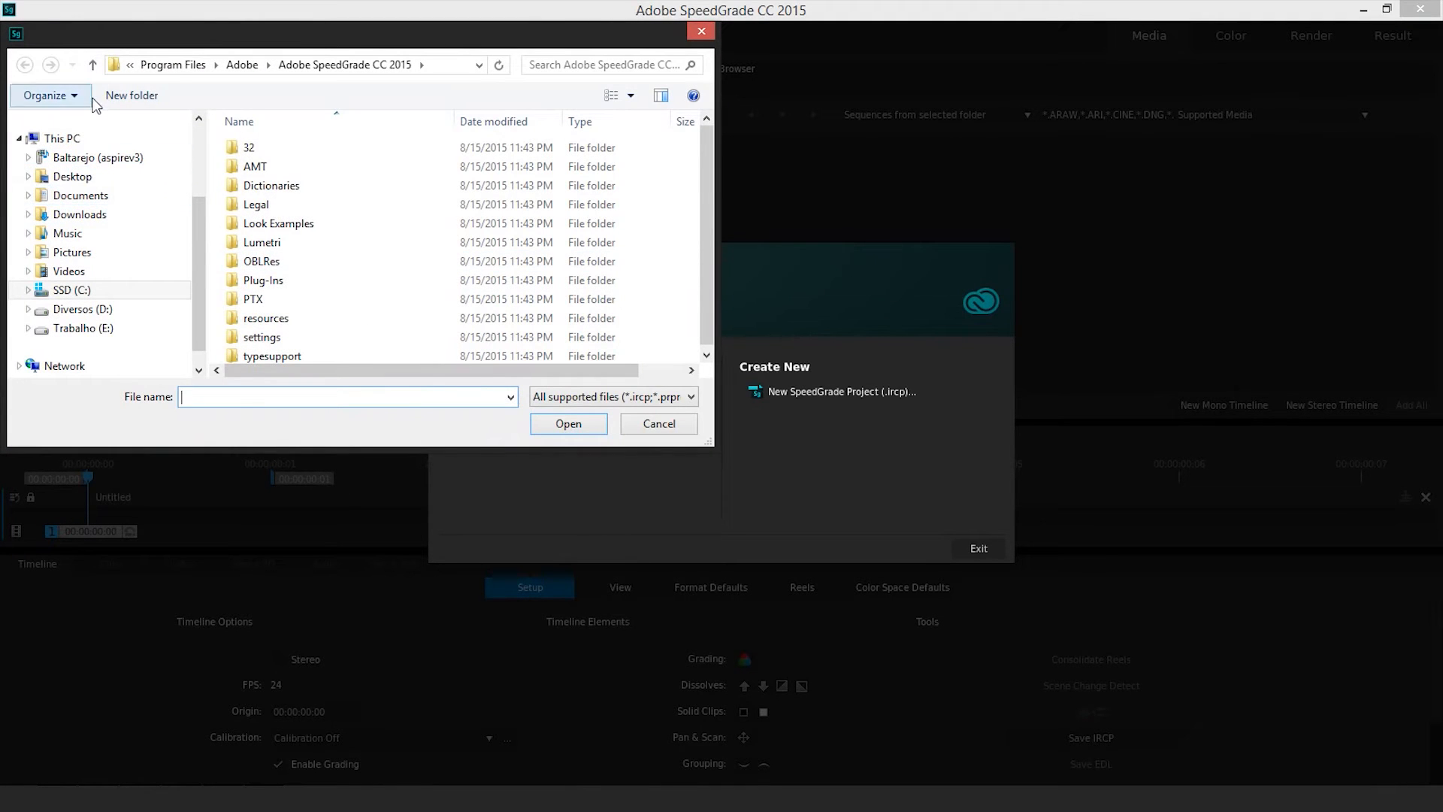
click(130, 64)
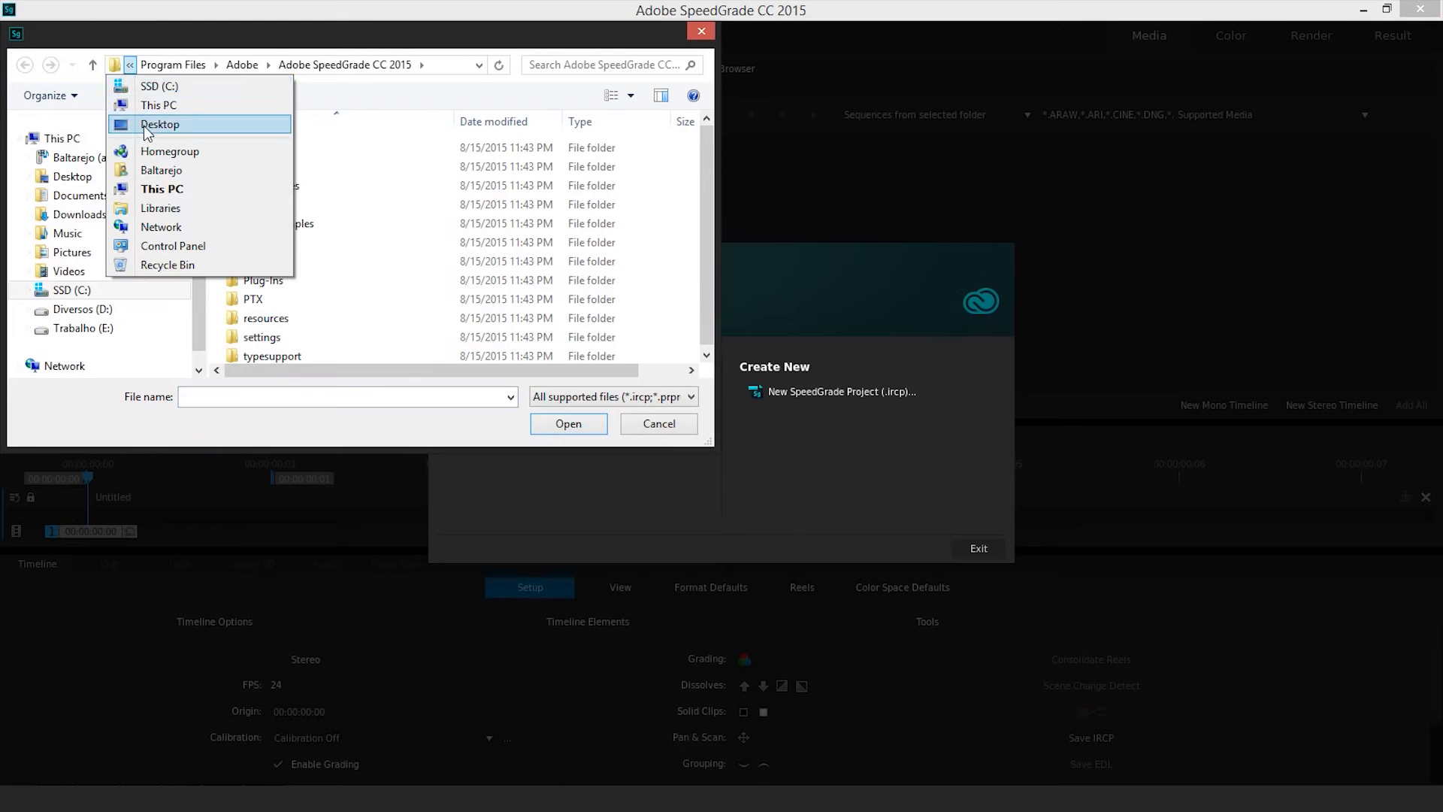
click(143, 125)
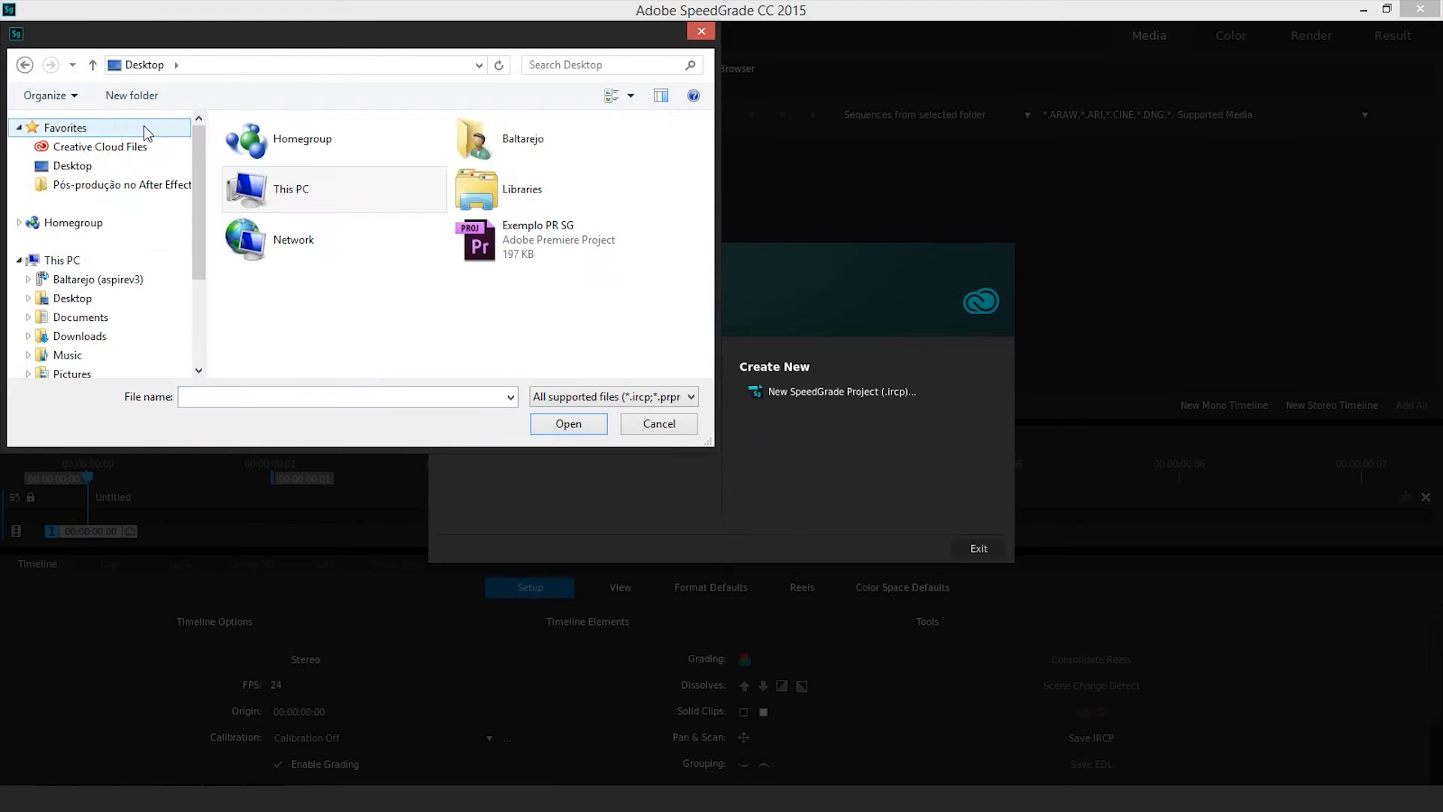
double_click(490, 248)
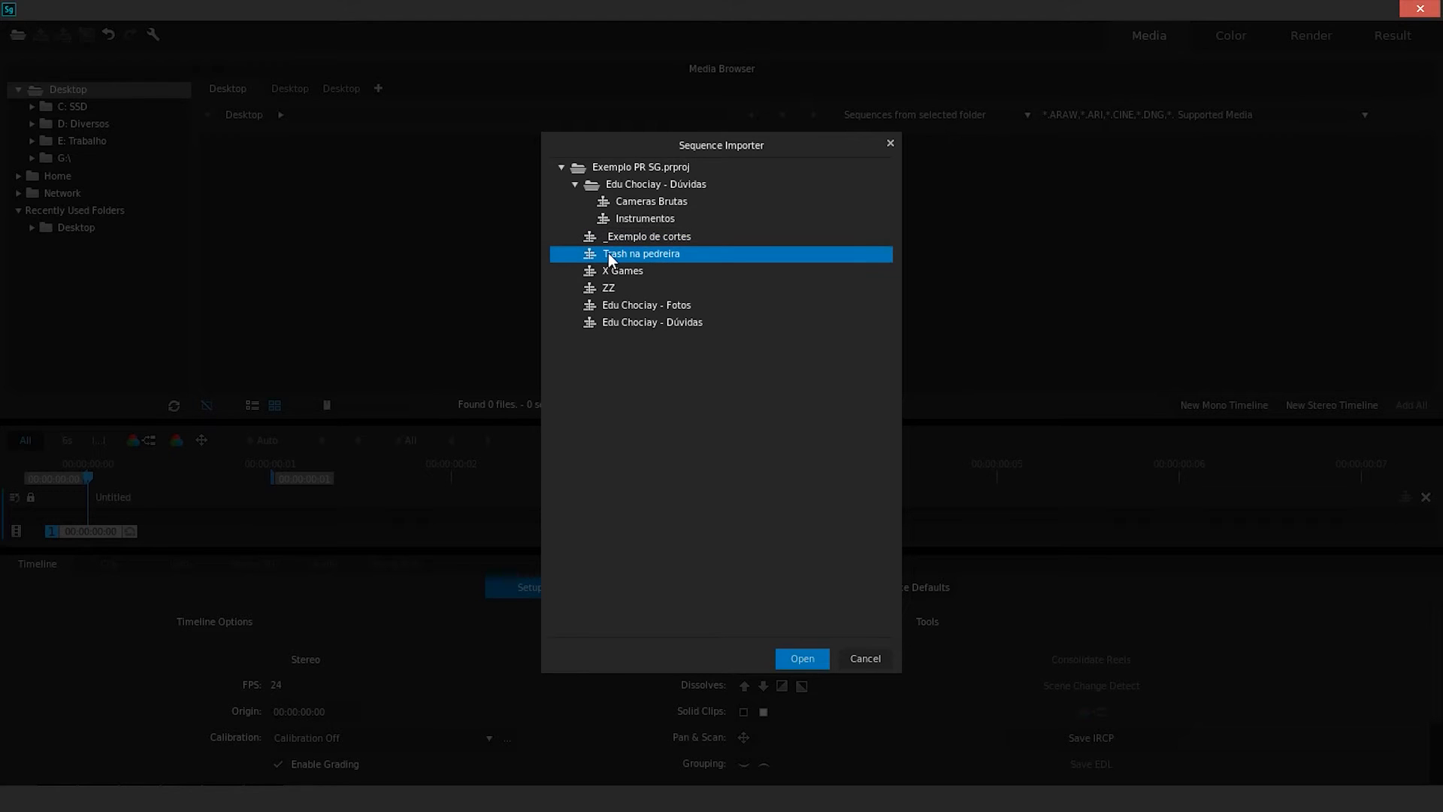
click(799, 659)
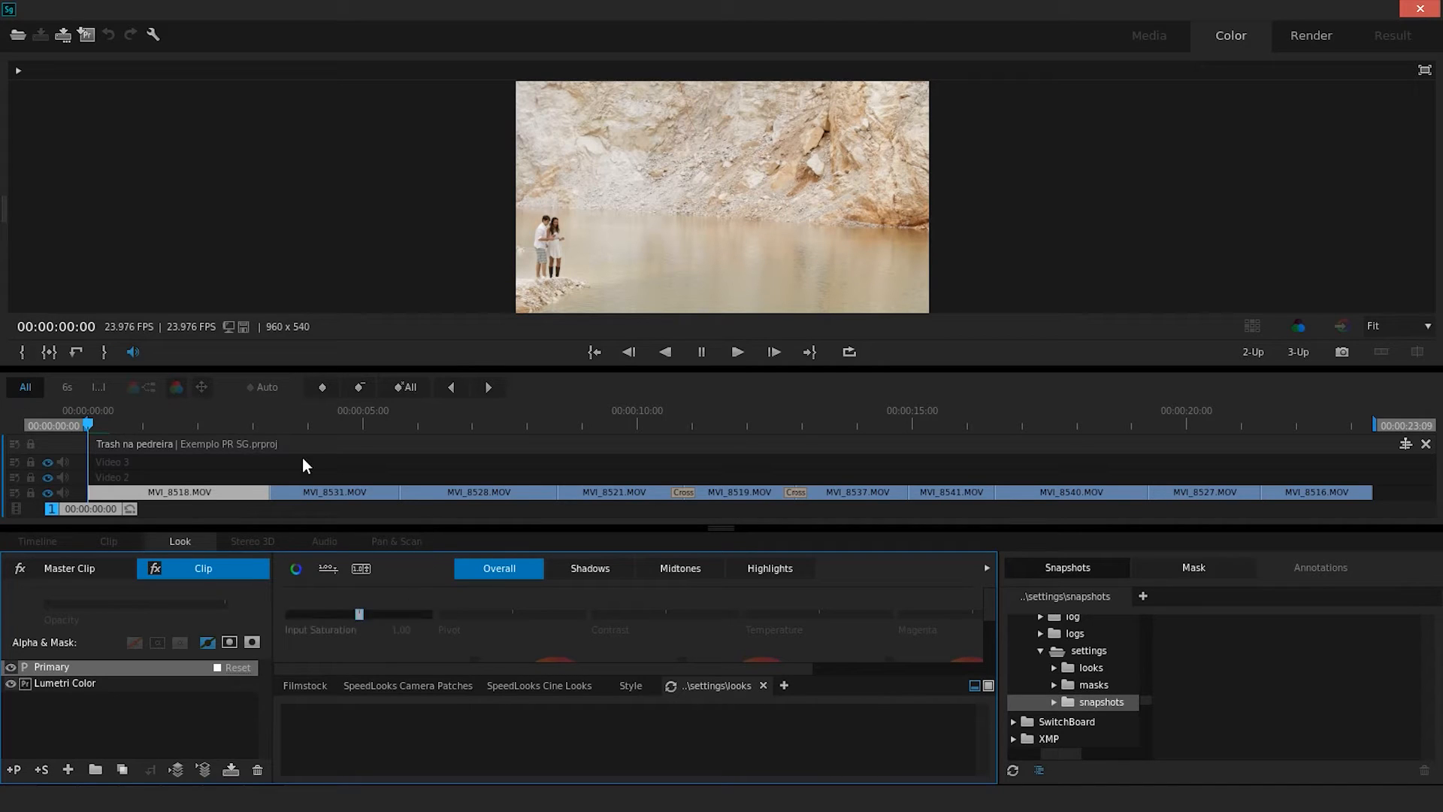
Scrub the imported sequence, and switch to Premiere Pro to compare the same clips in its Trash na pedreira timeline
click(307, 423)
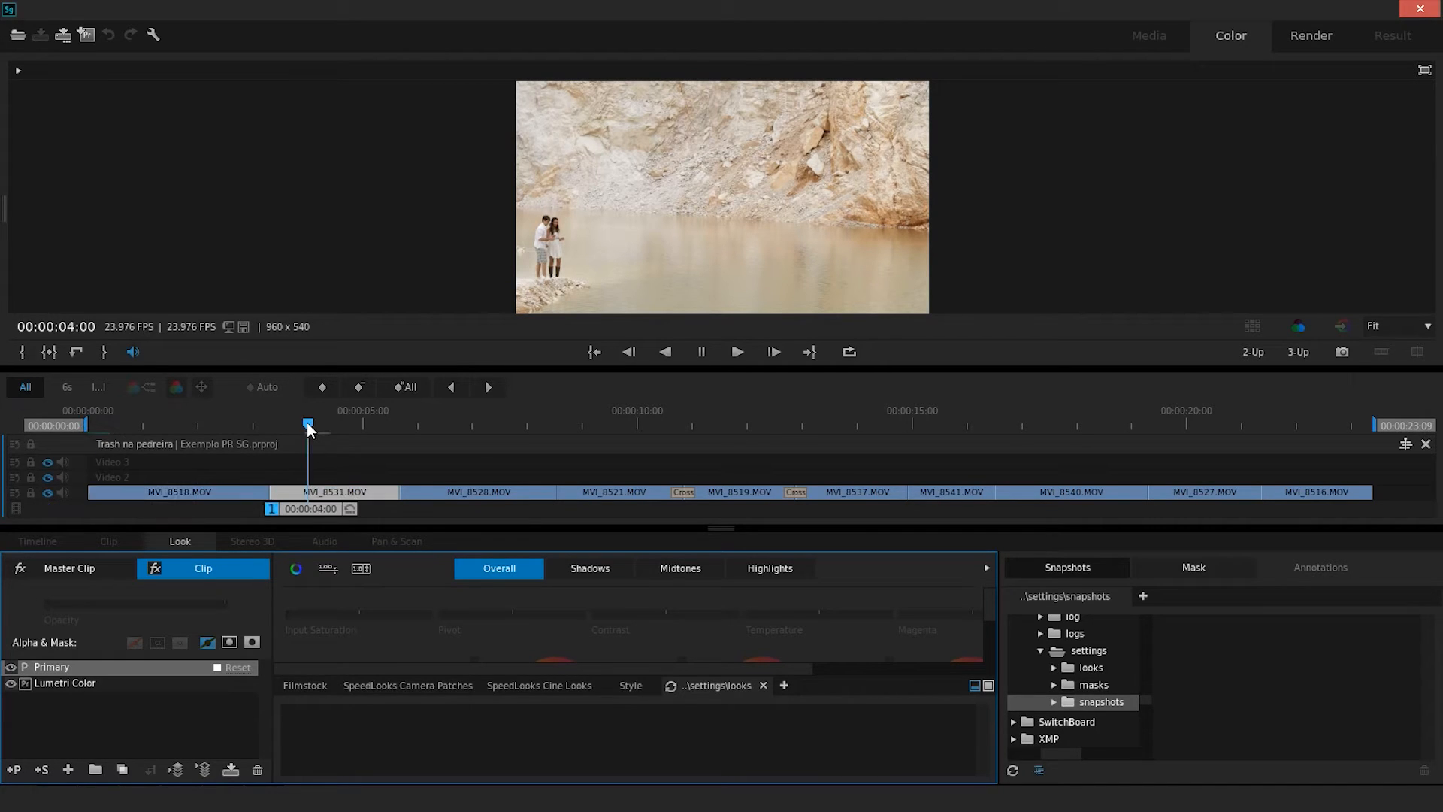
click(192, 424)
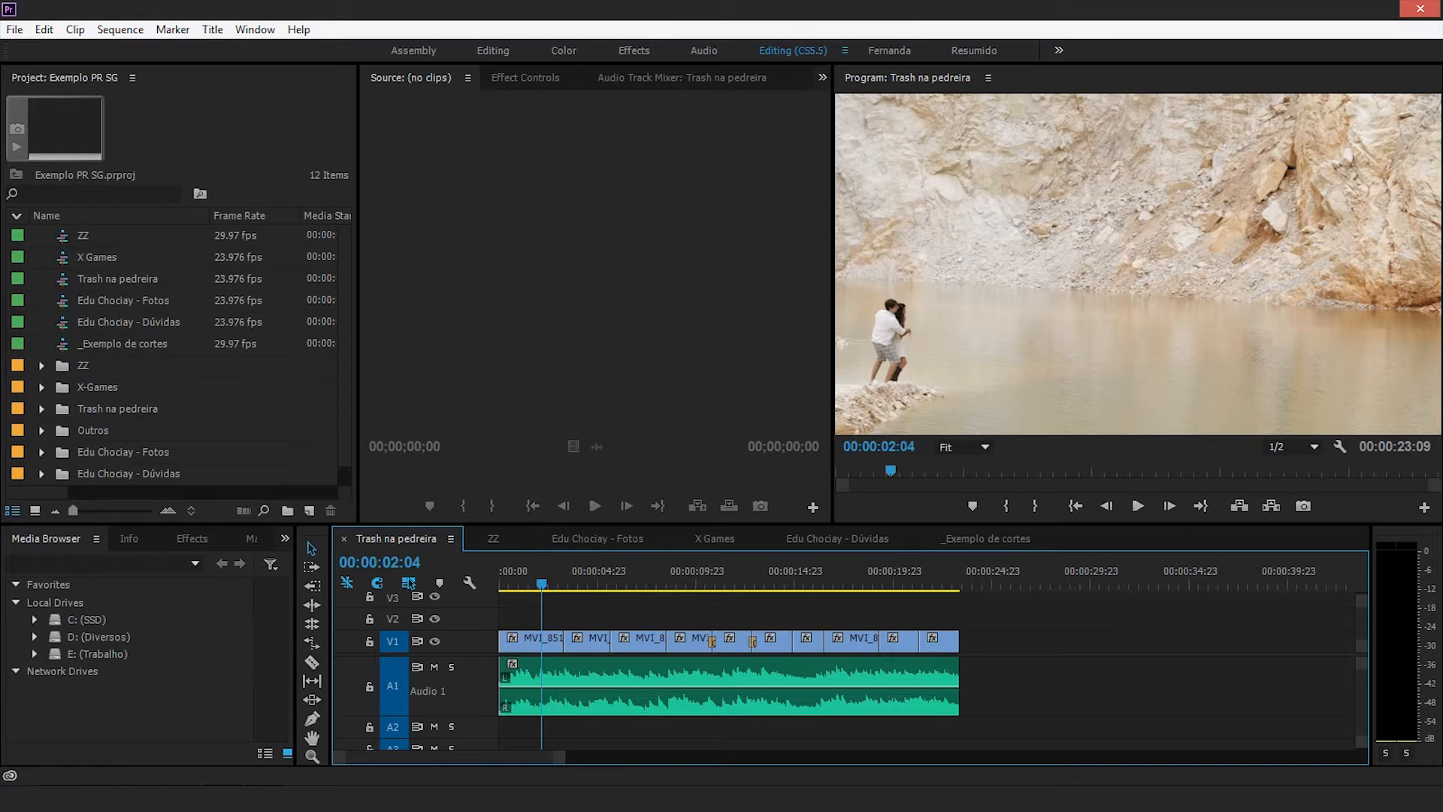
click(585, 588)
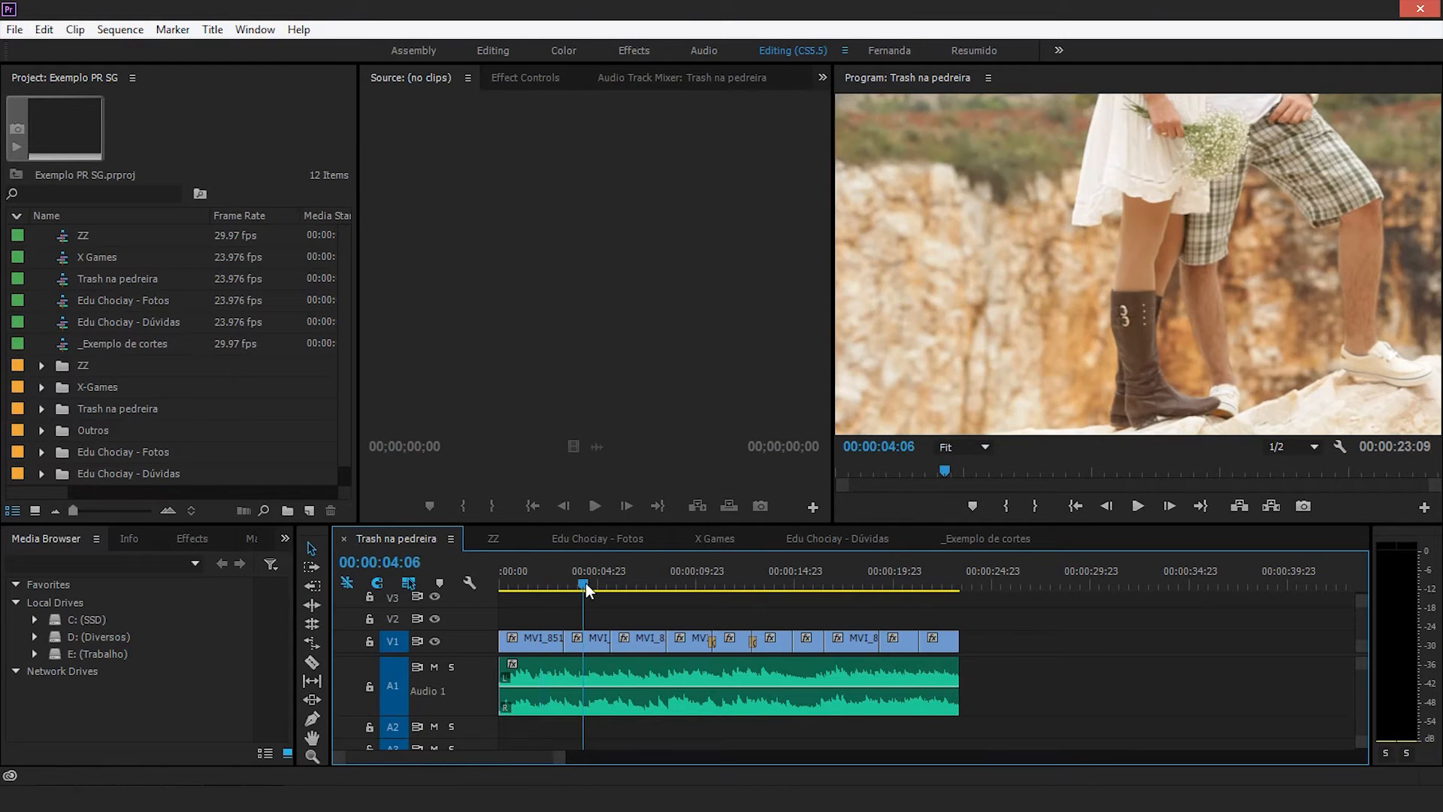
drag(586, 587, 628, 588)
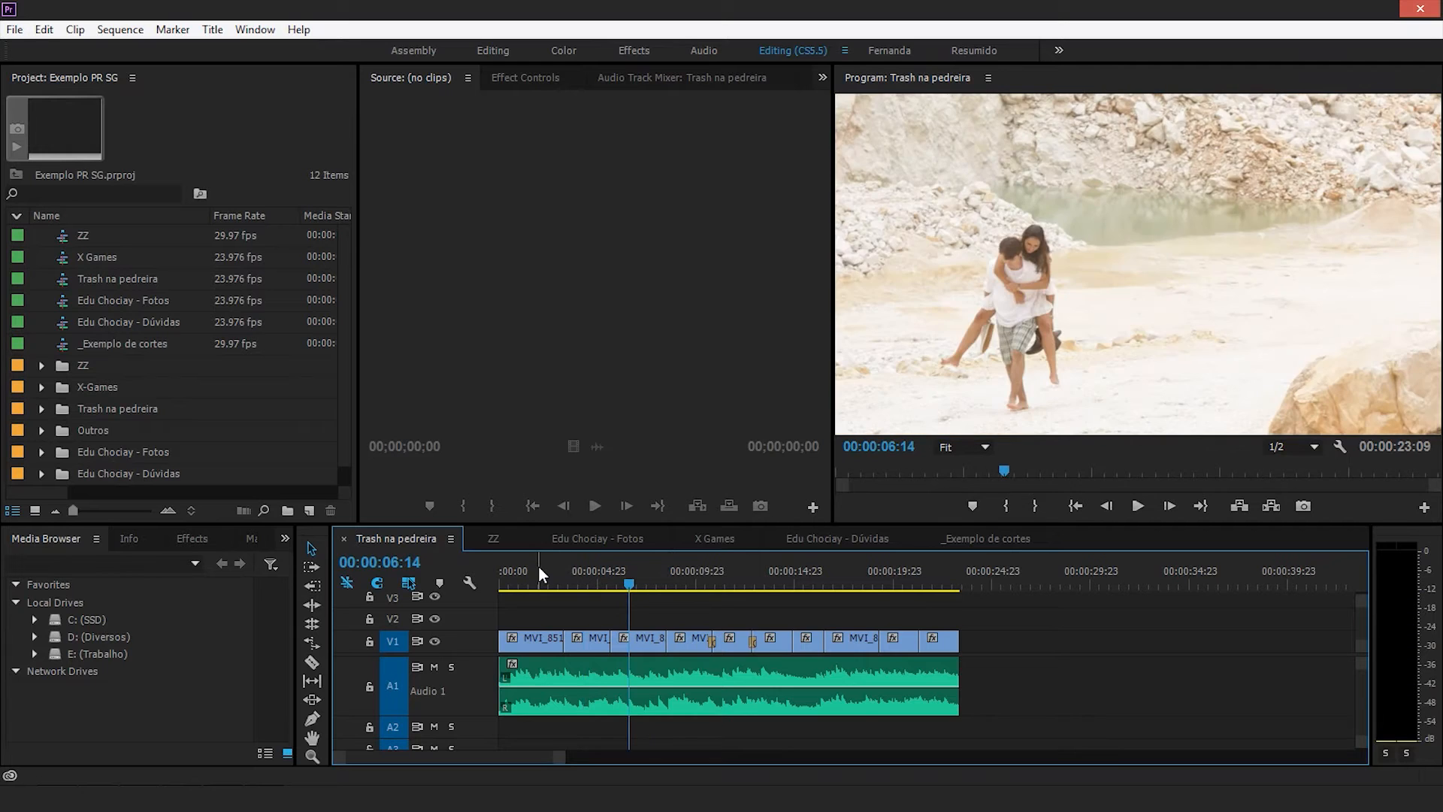
click(538, 571)
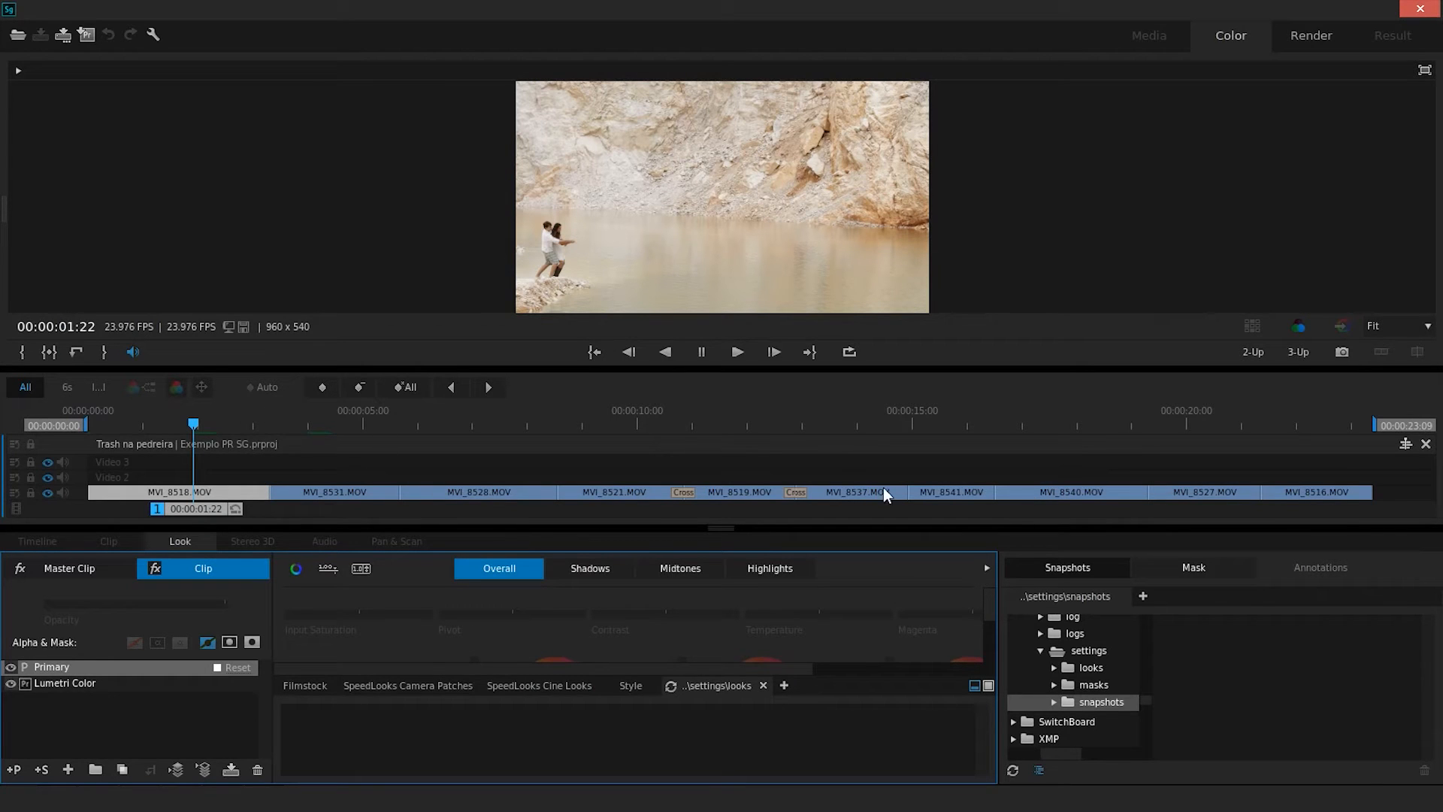
Switch back to SpeedGrade and inspect the cross dissolves before and after the MVI_8519.MOV clip
click(675, 489)
click(688, 494)
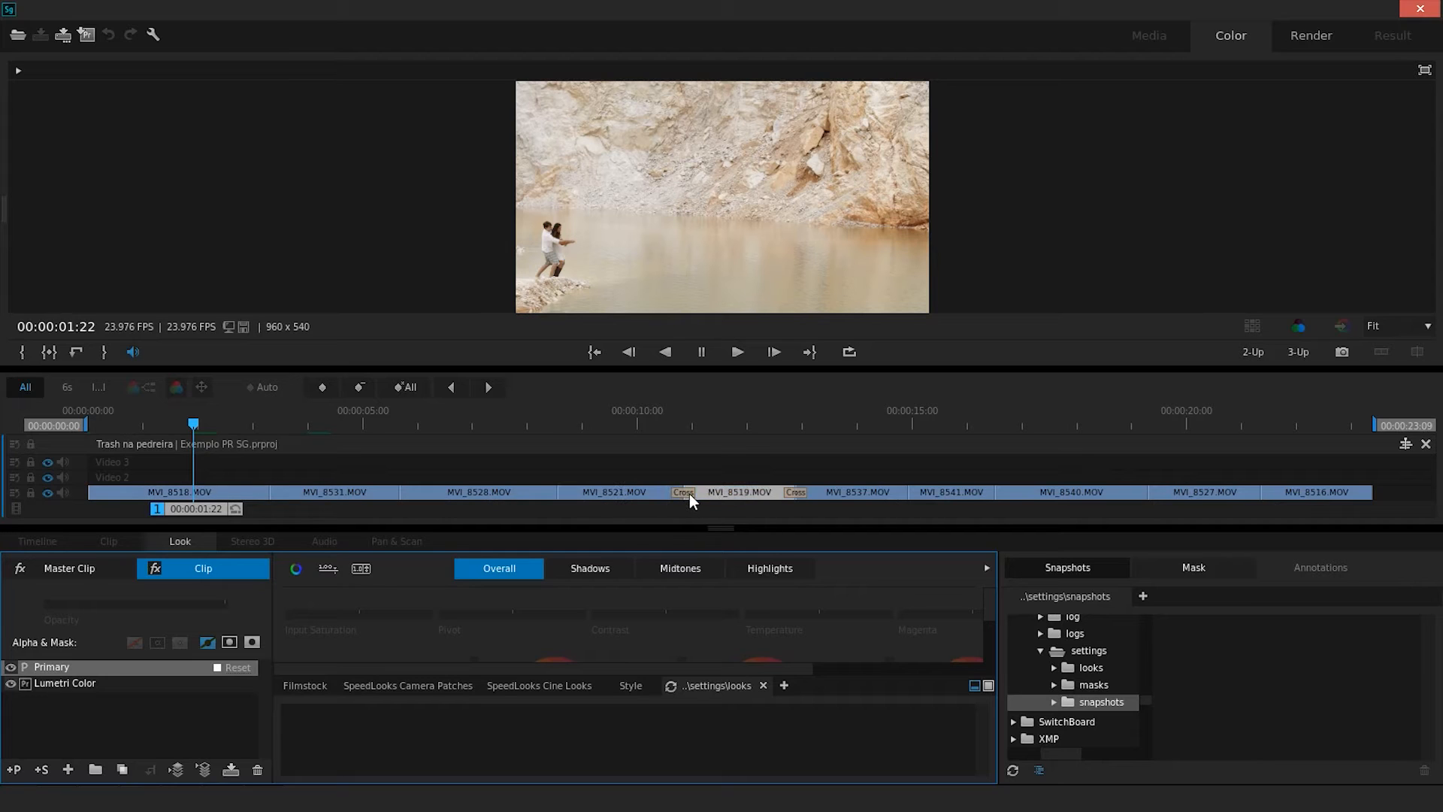
click(807, 496)
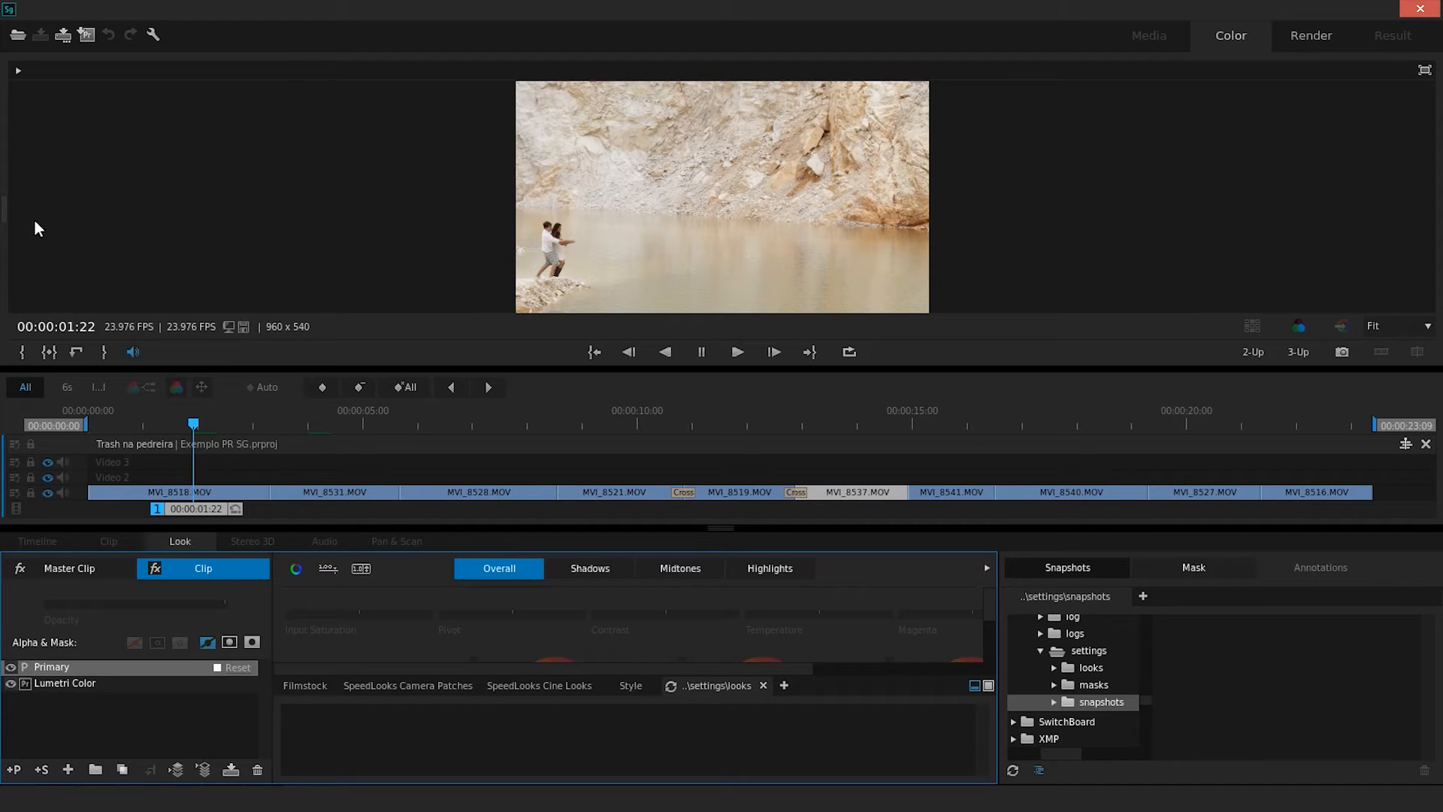
Show the analysis tools beside the monitor and change the first scope to Waveform, trying VectorscopeYUV and Histogram on the way
click(17, 69)
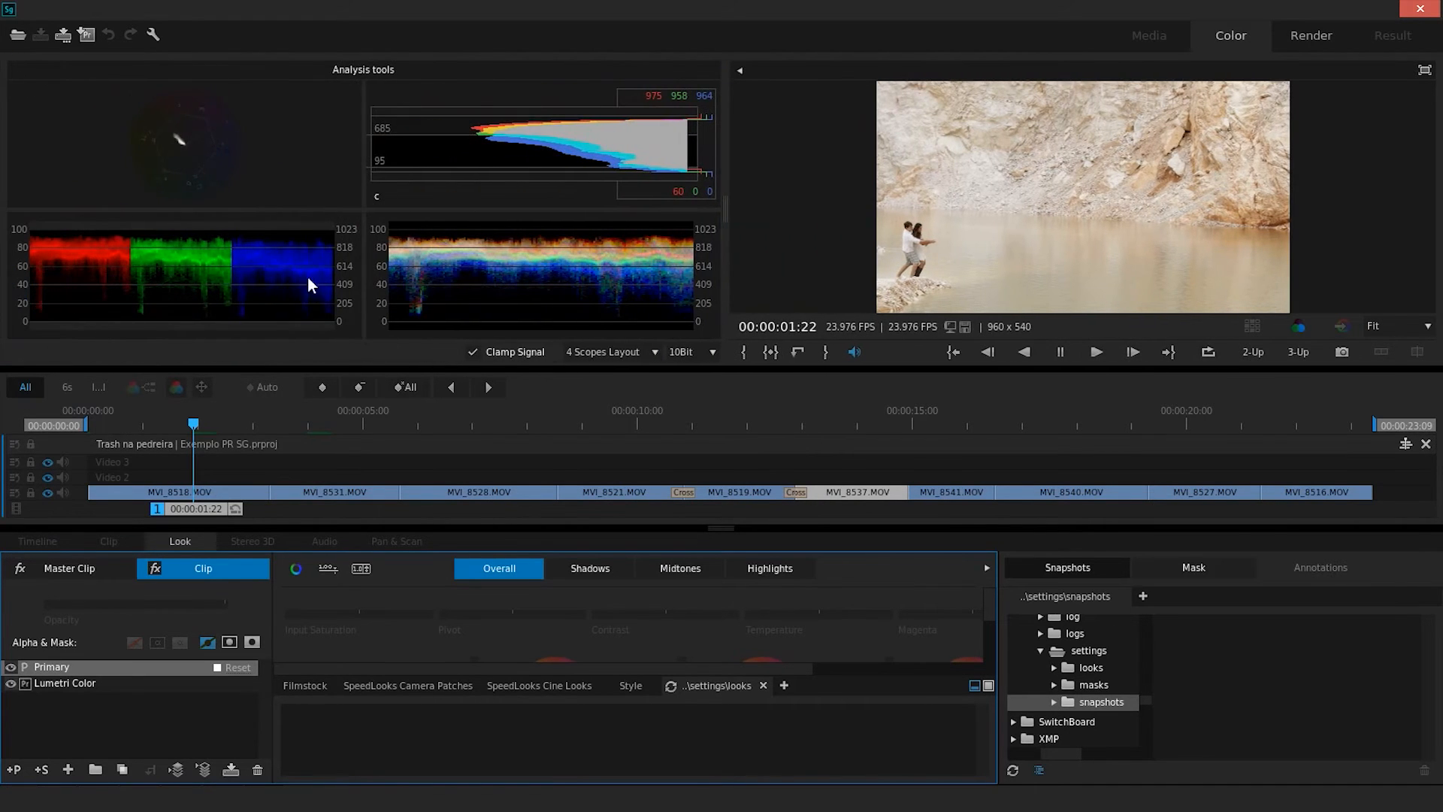
right_click(269, 168)
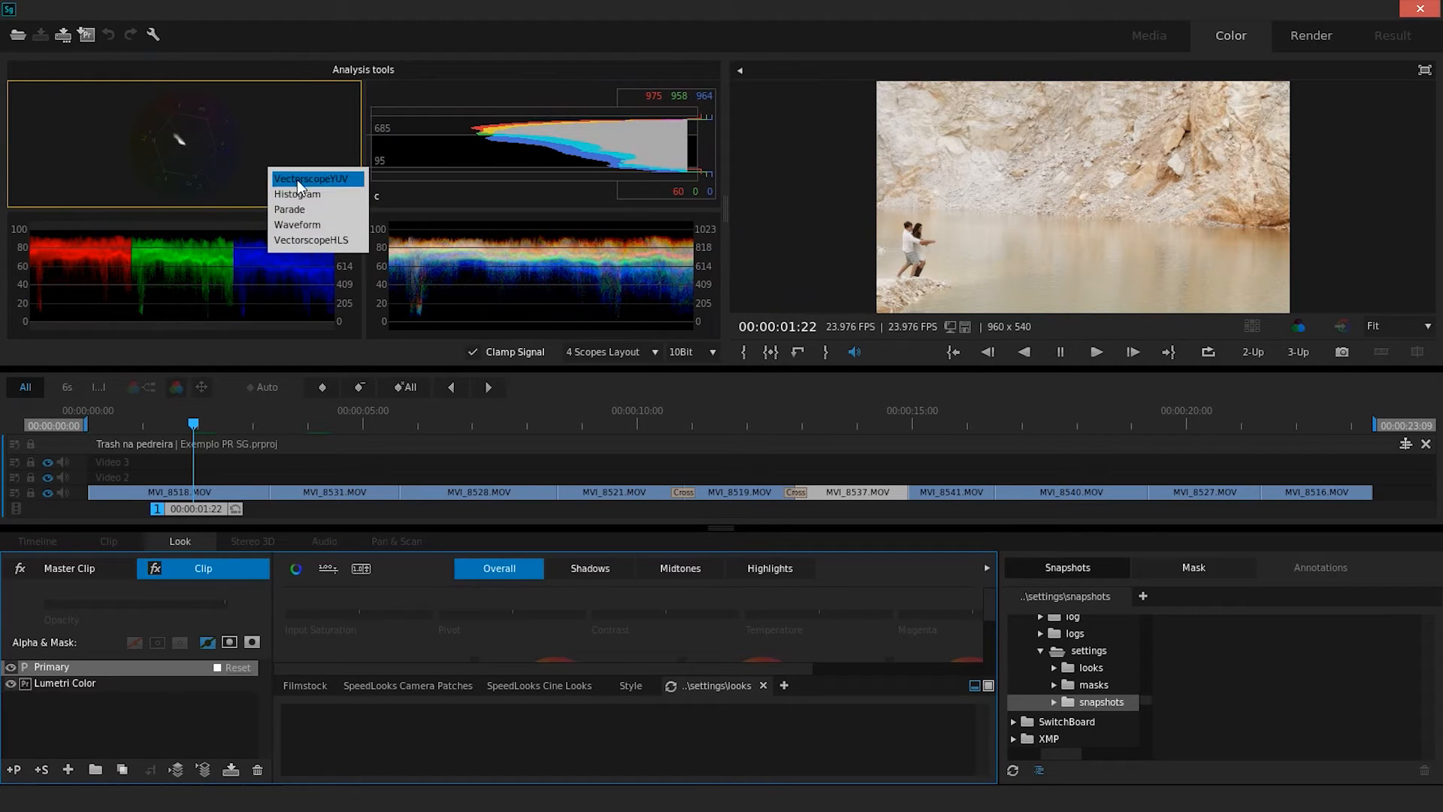
click(294, 178)
right_click(284, 179)
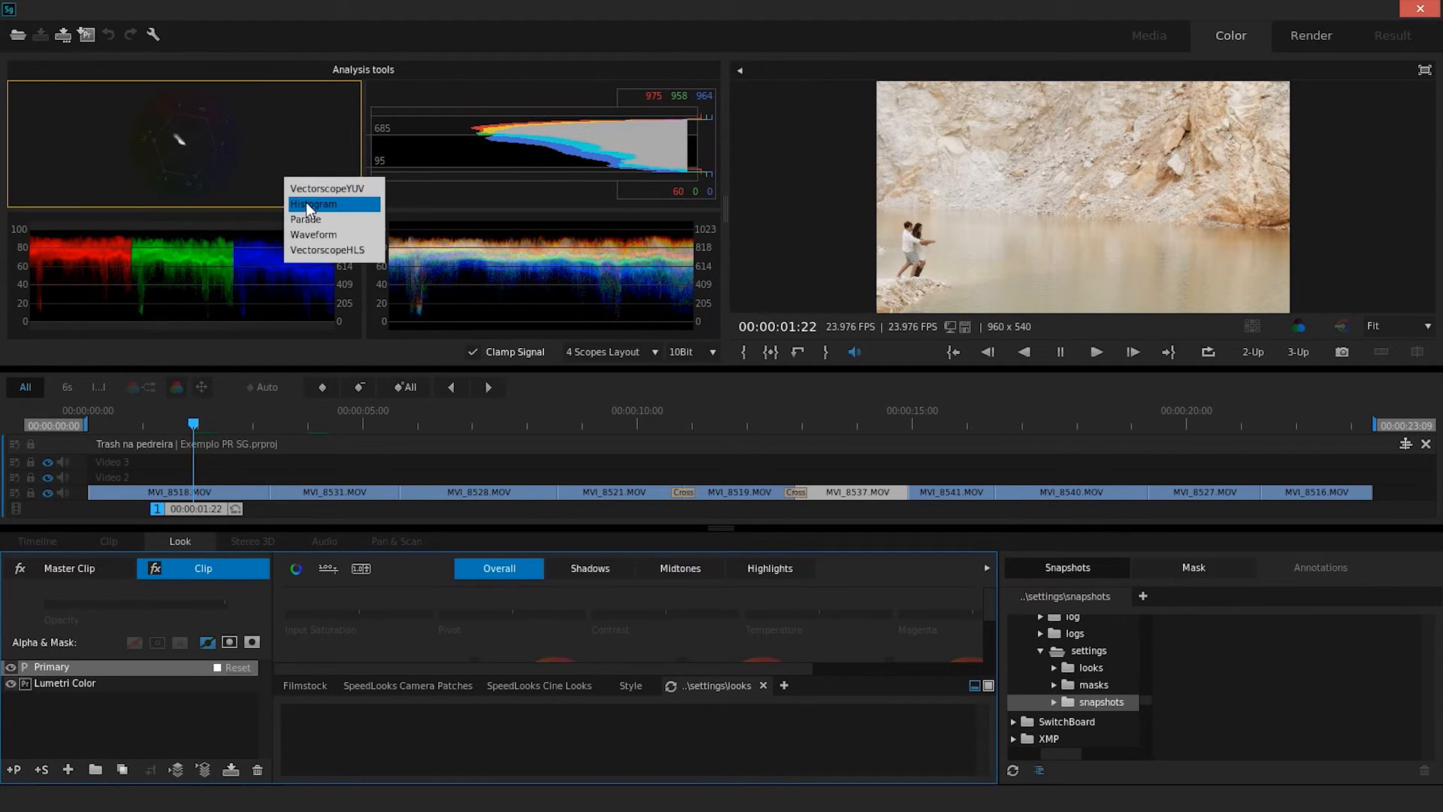
click(305, 205)
right_click(297, 188)
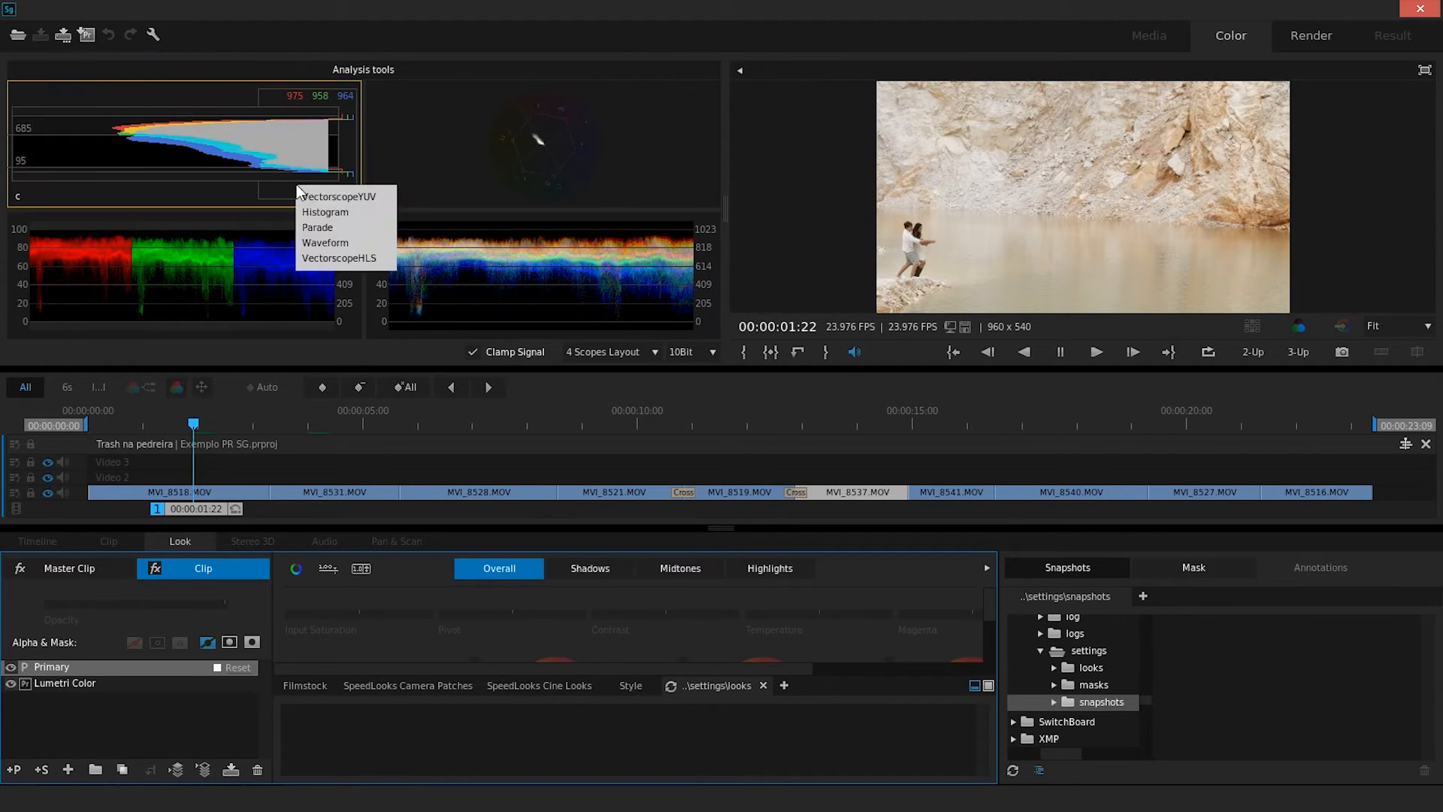
click(322, 240)
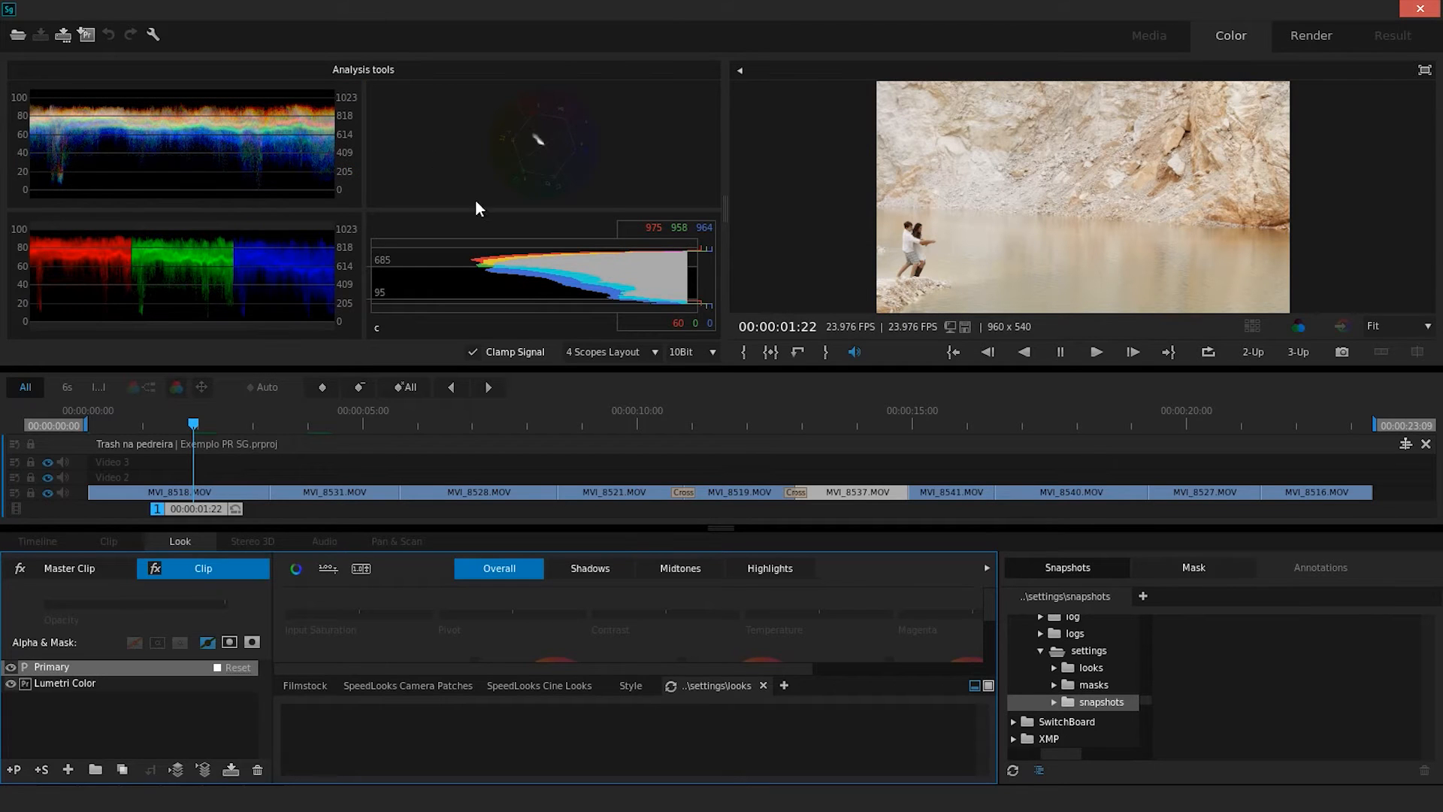
Reduce the analysis tools to the 1 Scope Layout
click(650, 352)
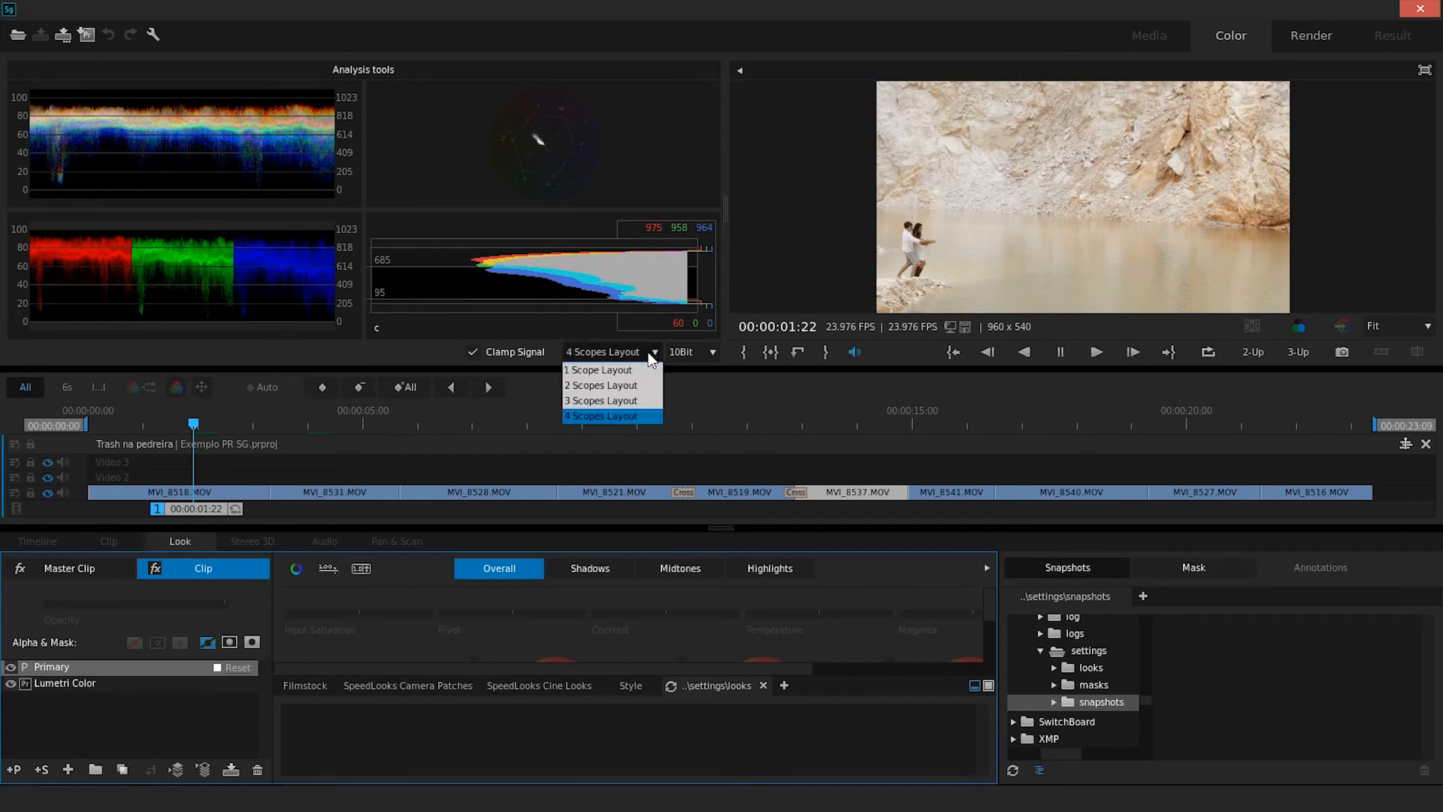
click(603, 368)
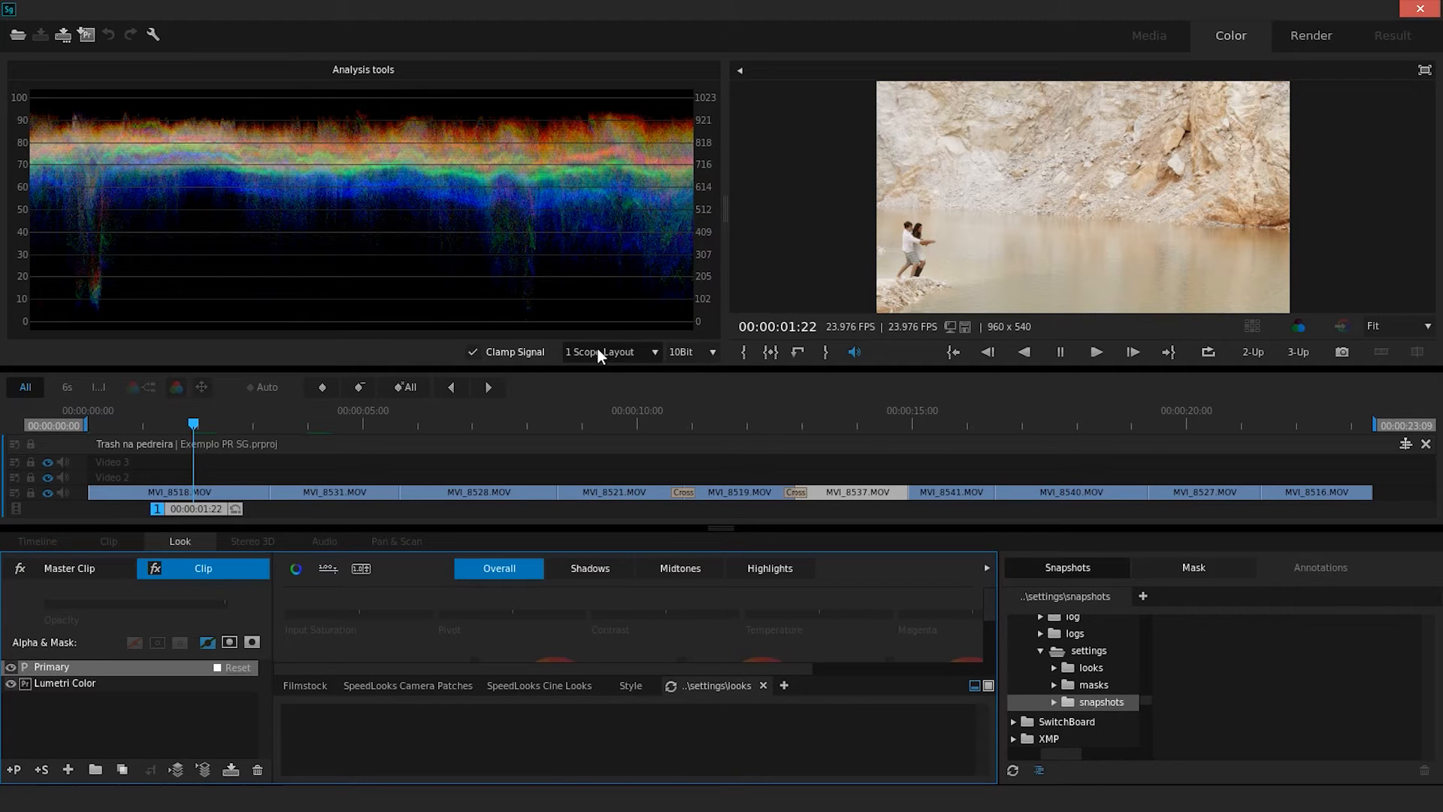
click(598, 351)
click(344, 226)
Switch the waveform scope to Luma and narrow the analysis tools to give the monitor more width
right_click(344, 226)
click(398, 284)
right_click(395, 249)
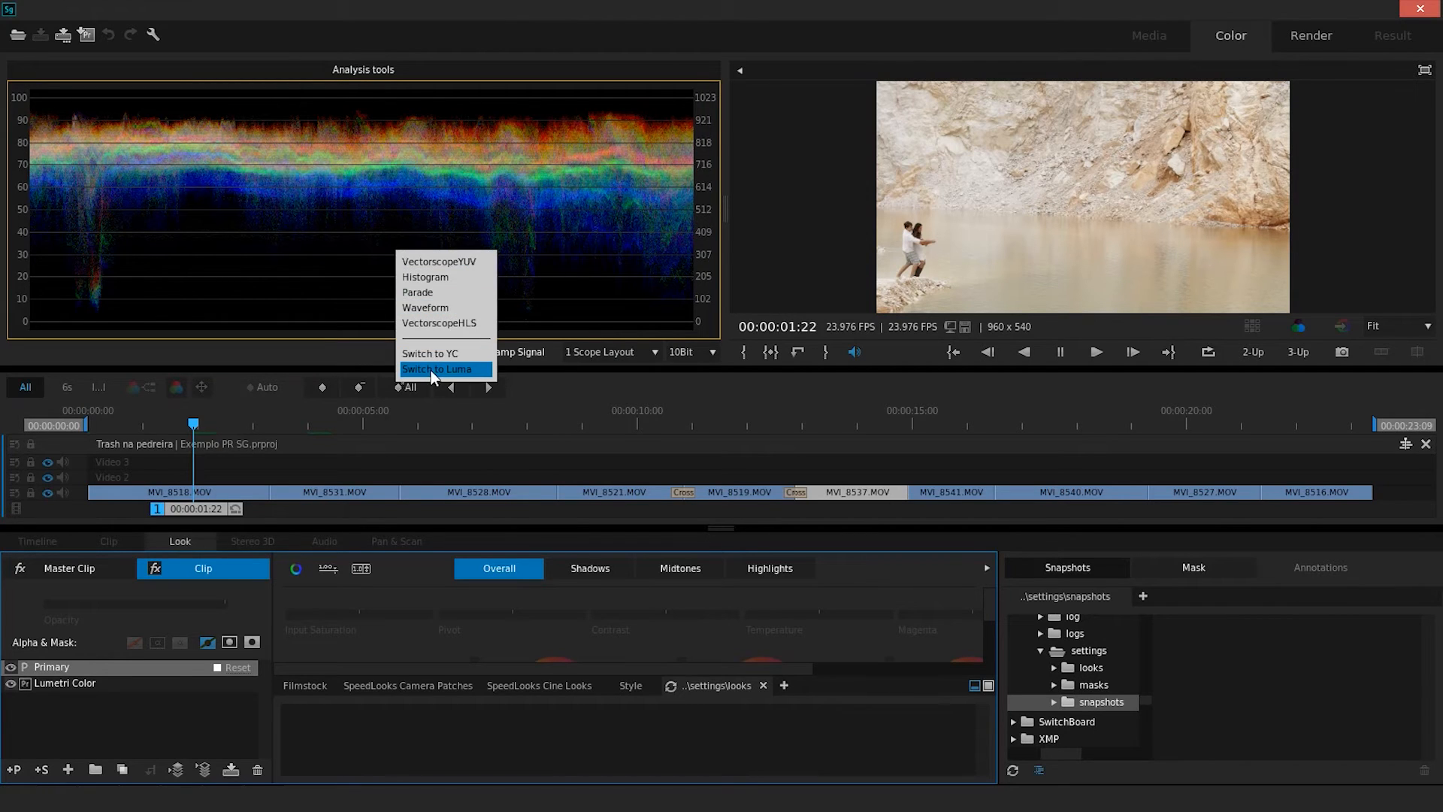
click(434, 369)
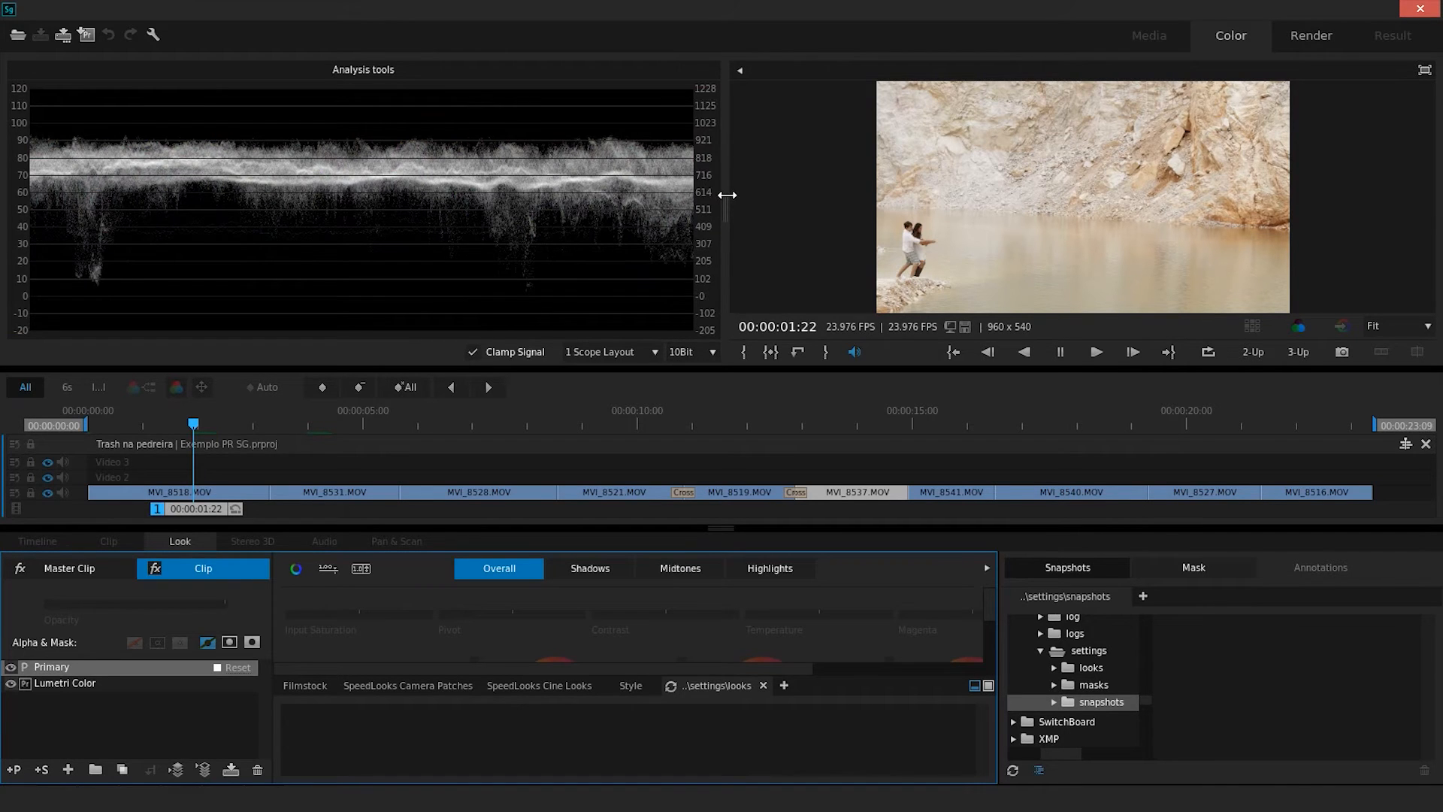
drag(724, 194, 6, 200)
drag(170, 160, 773, 194)
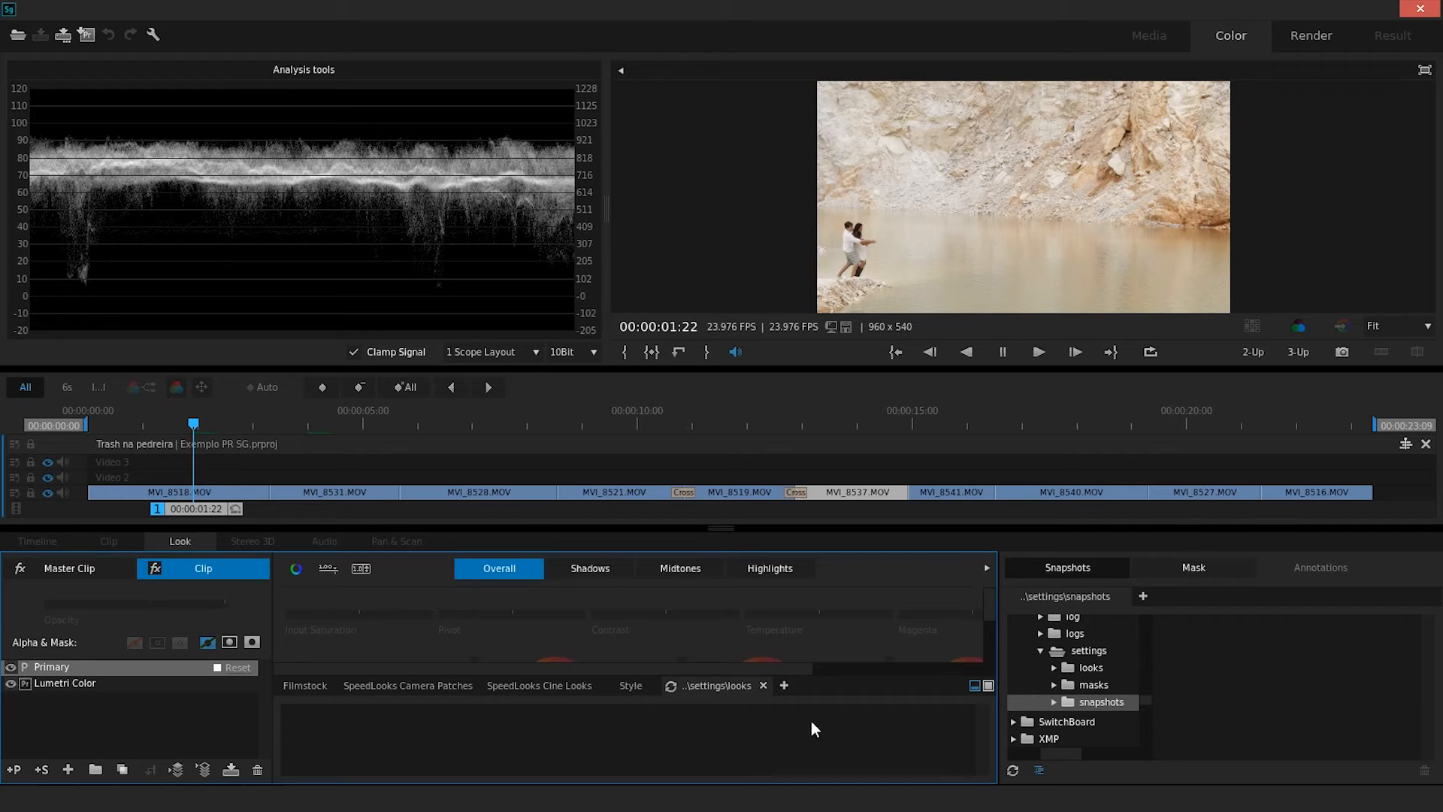
Browse the Filmstock, SpeedLooks Camera Patches, SpeedLooks Cine Looks and Style look presets
click(323, 687)
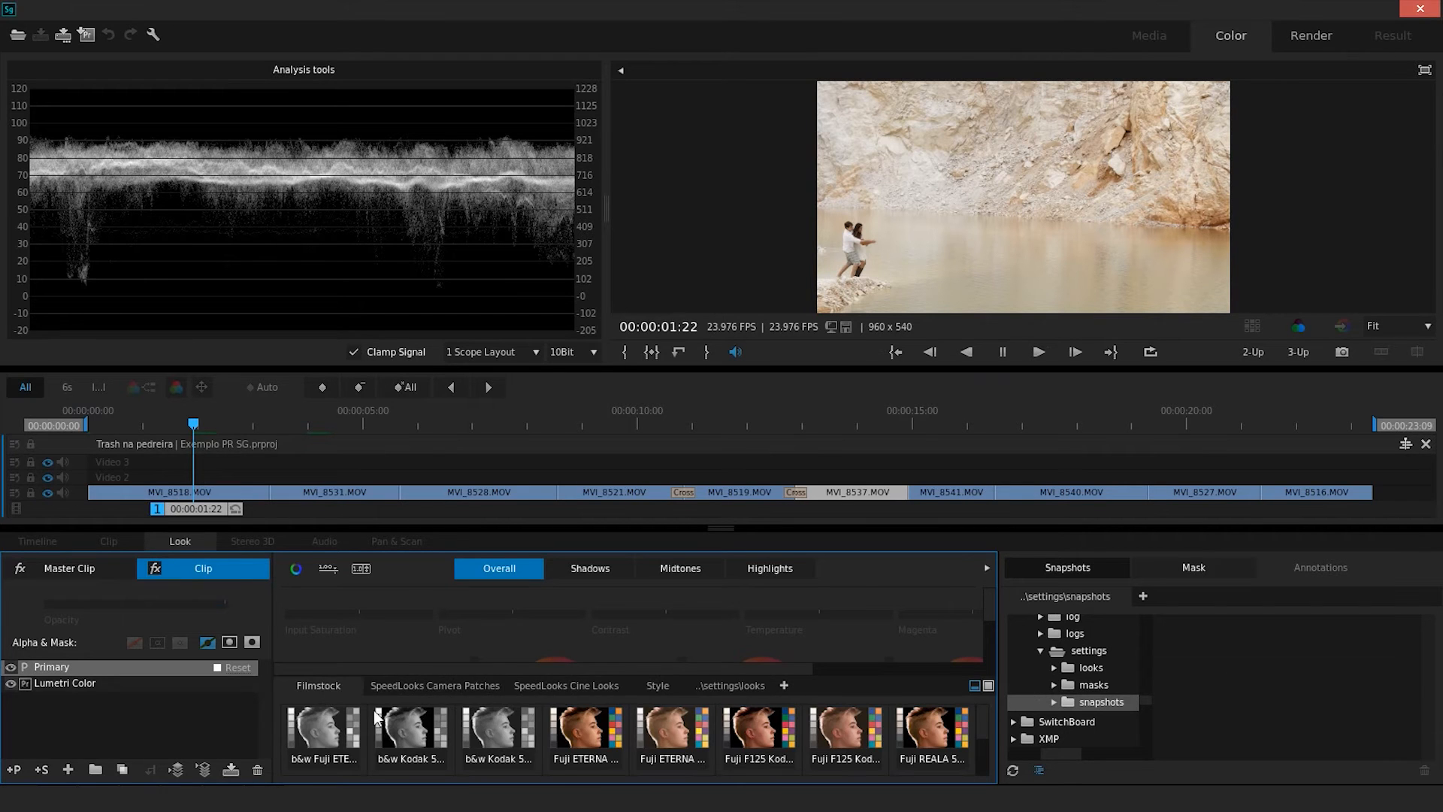
click(425, 689)
click(580, 692)
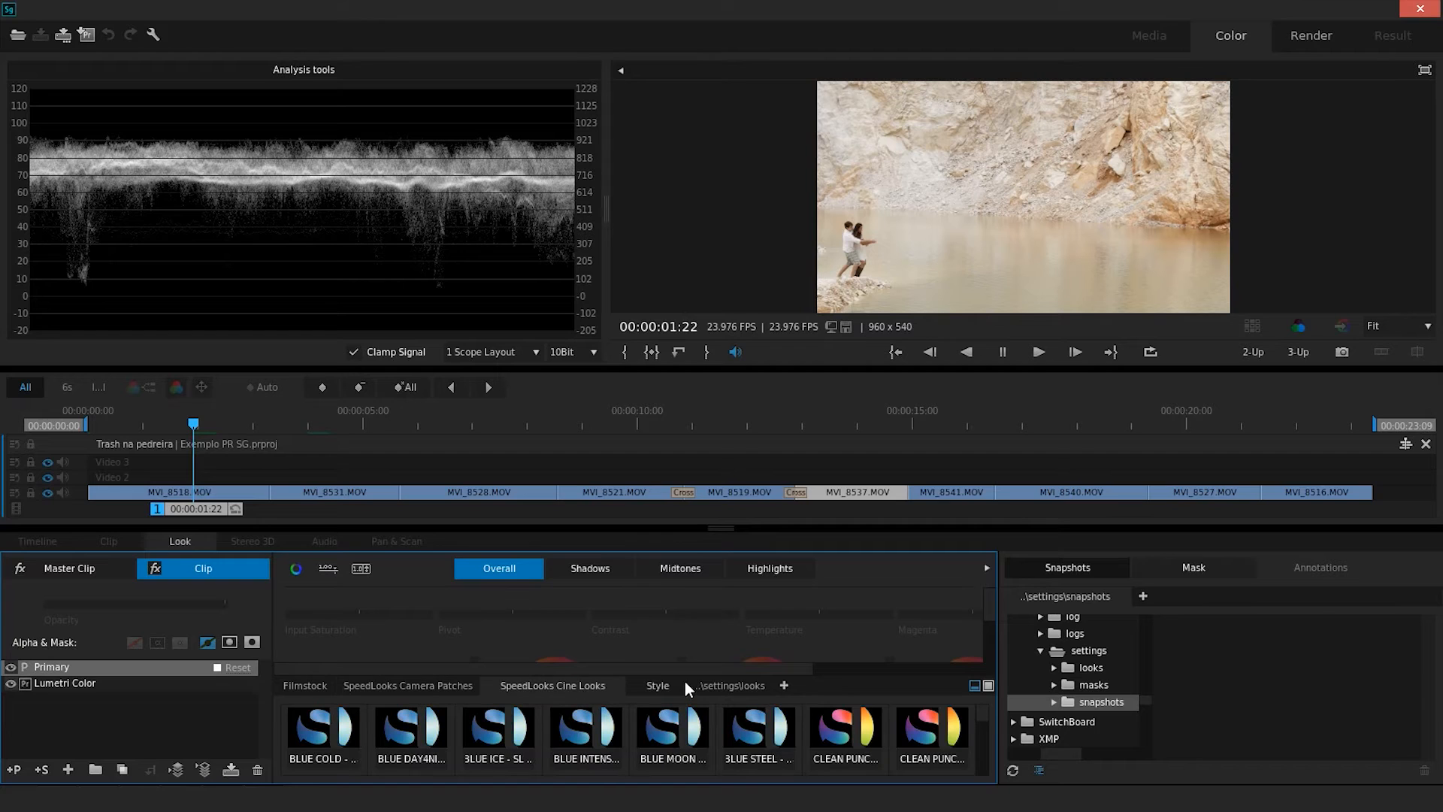
click(657, 686)
click(552, 686)
click(422, 691)
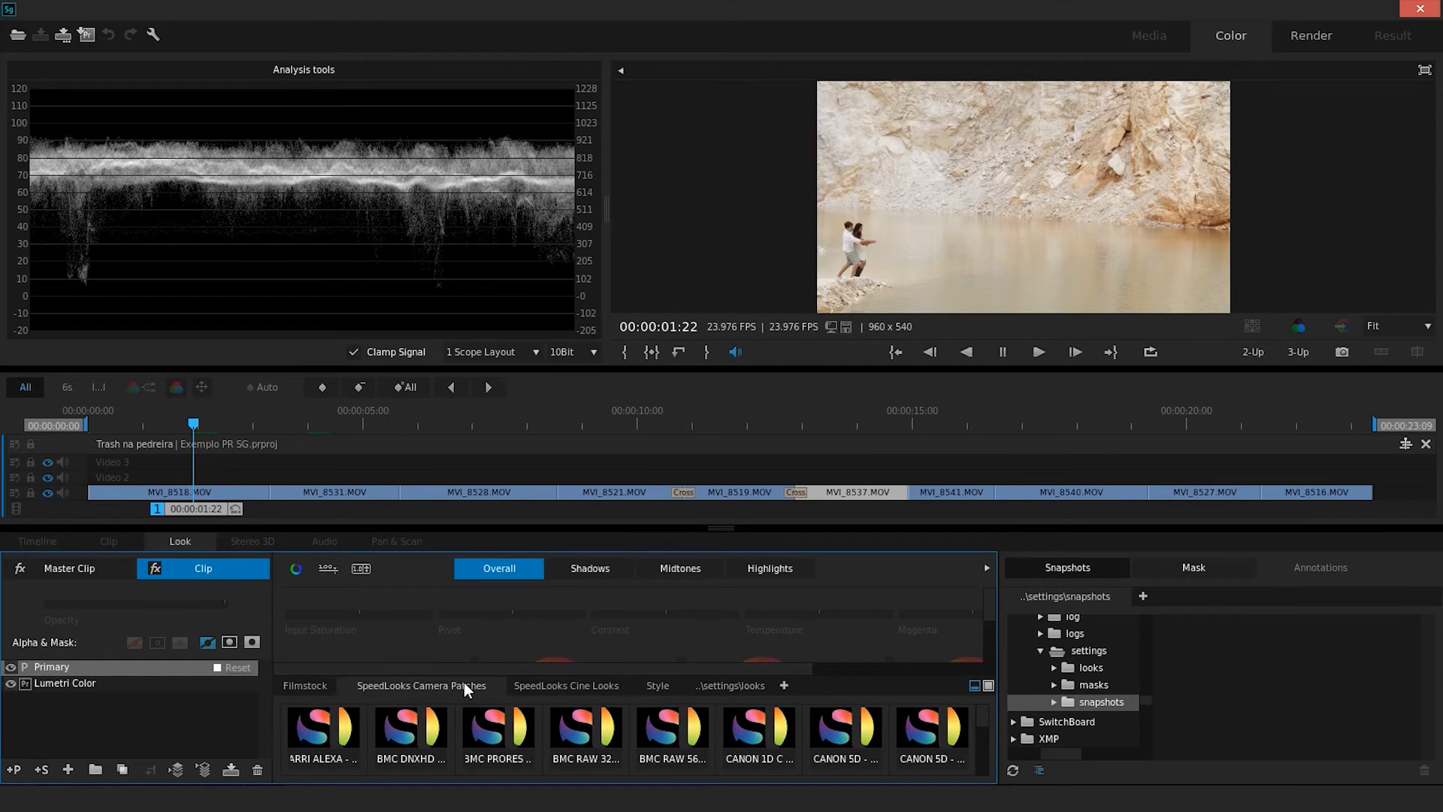
Collapse the look presets and the snapshots area, and enlarge the grading controls upward until the color wheels fit completely
click(974, 685)
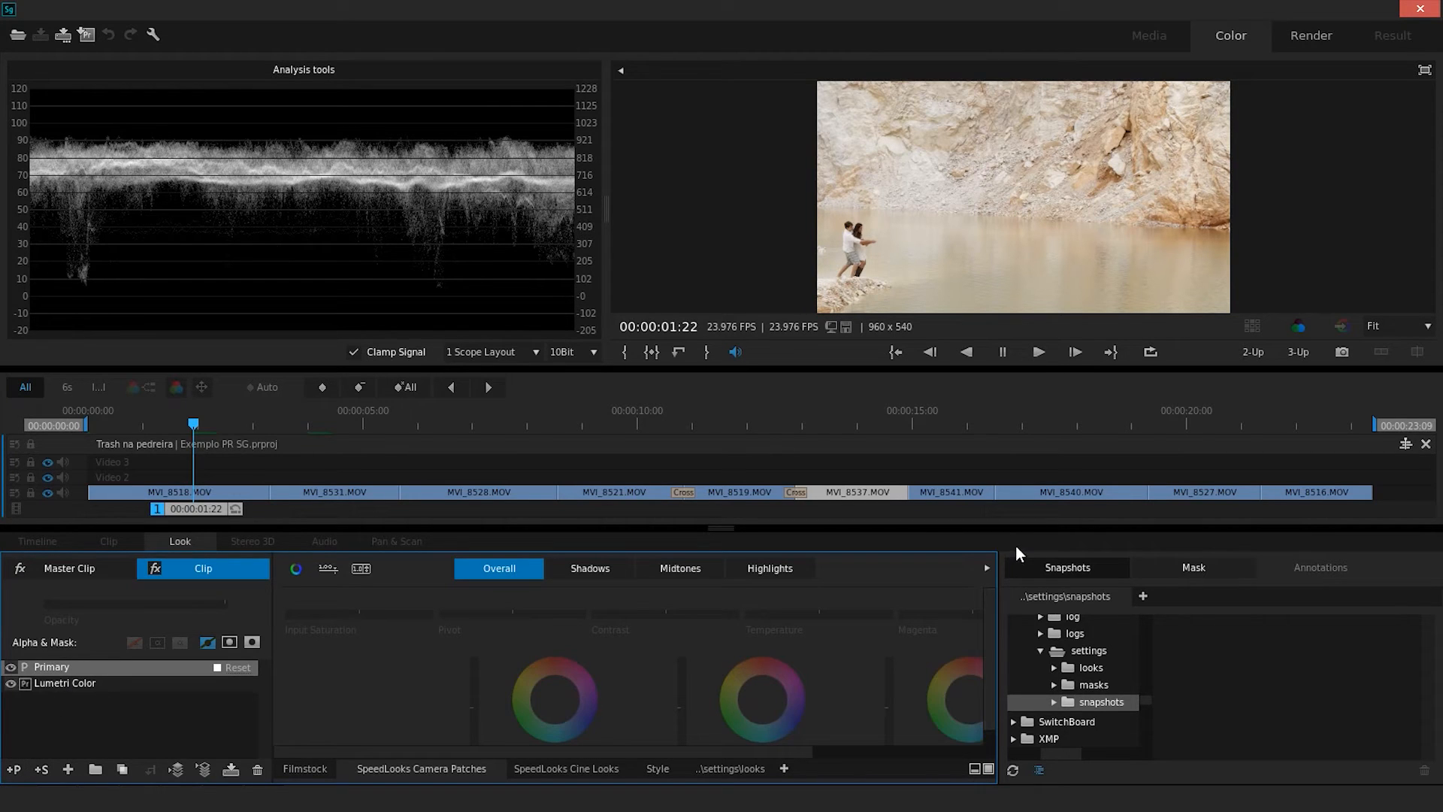
click(987, 567)
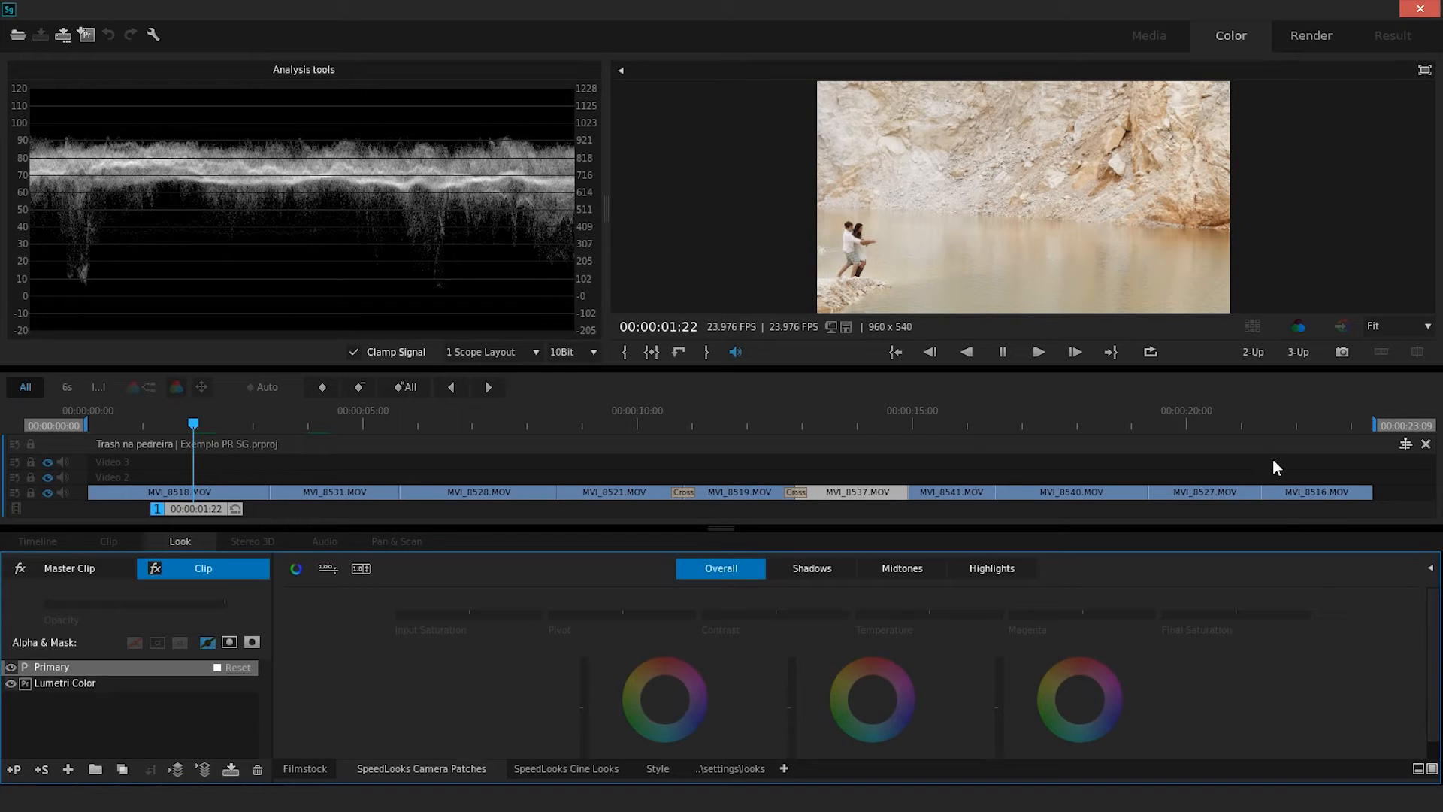
drag(970, 526, 965, 429)
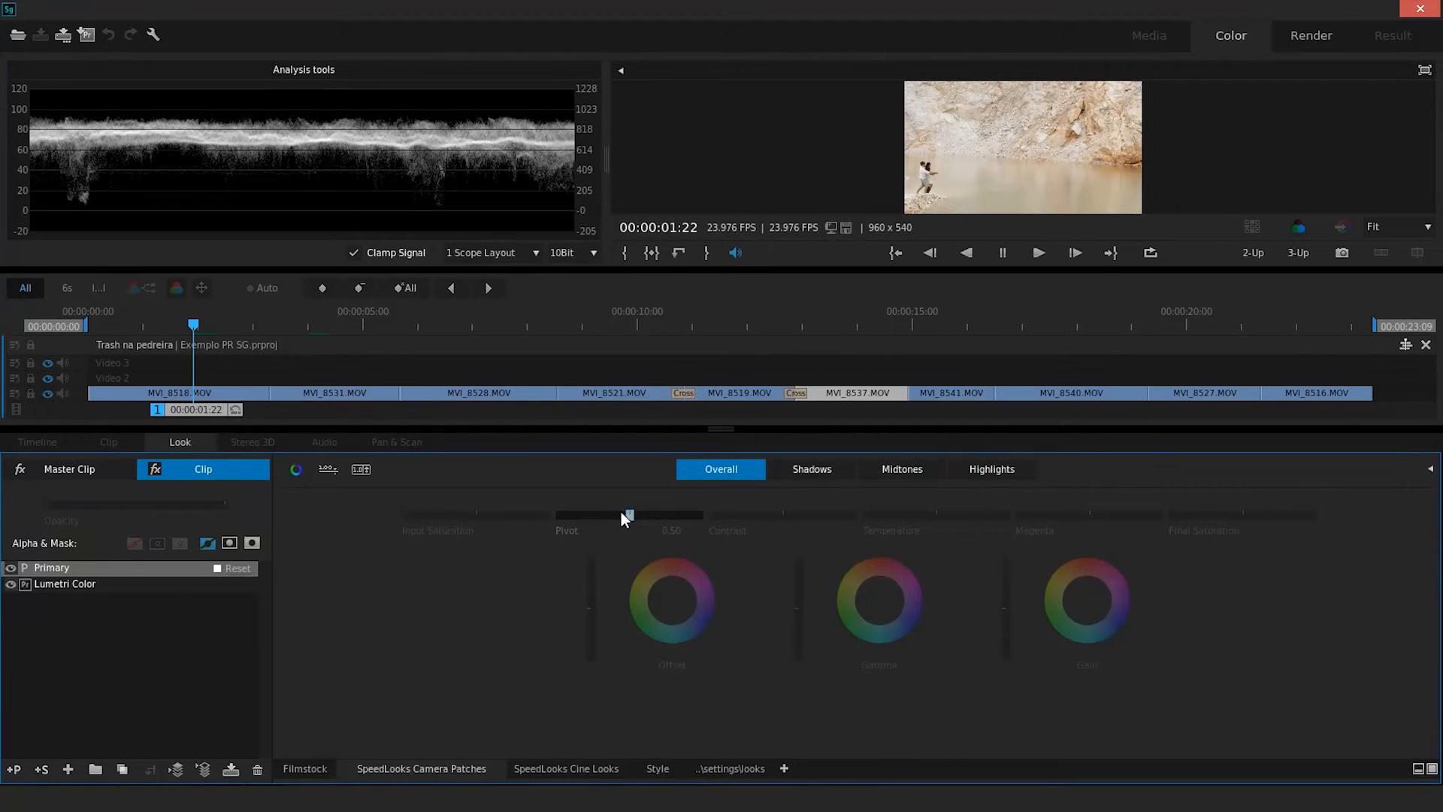
Examine the Offset, Gamma and Gain controls of the Primary layer for the Overall, Shadows, Midtones and Highlights ranges
click(713, 471)
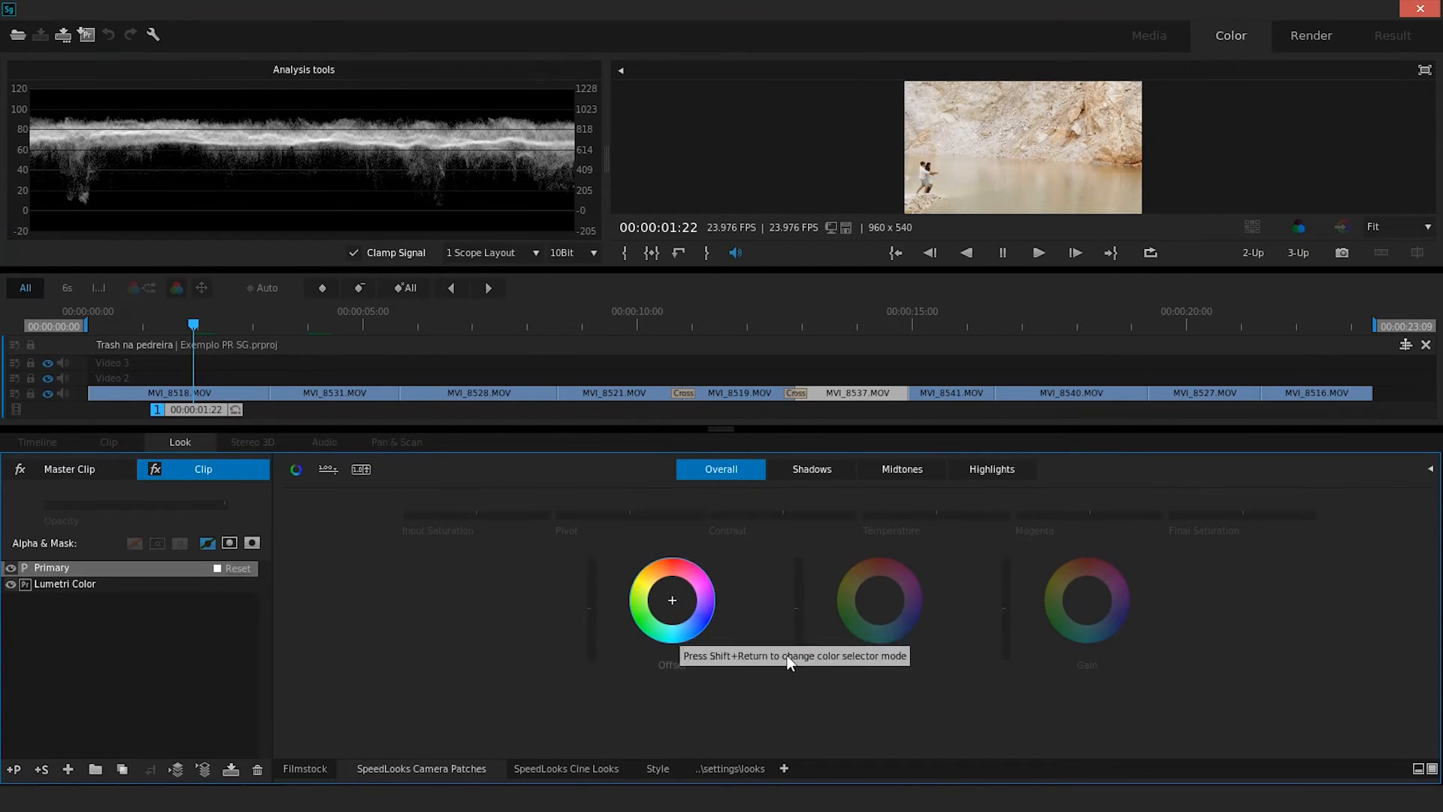
click(819, 470)
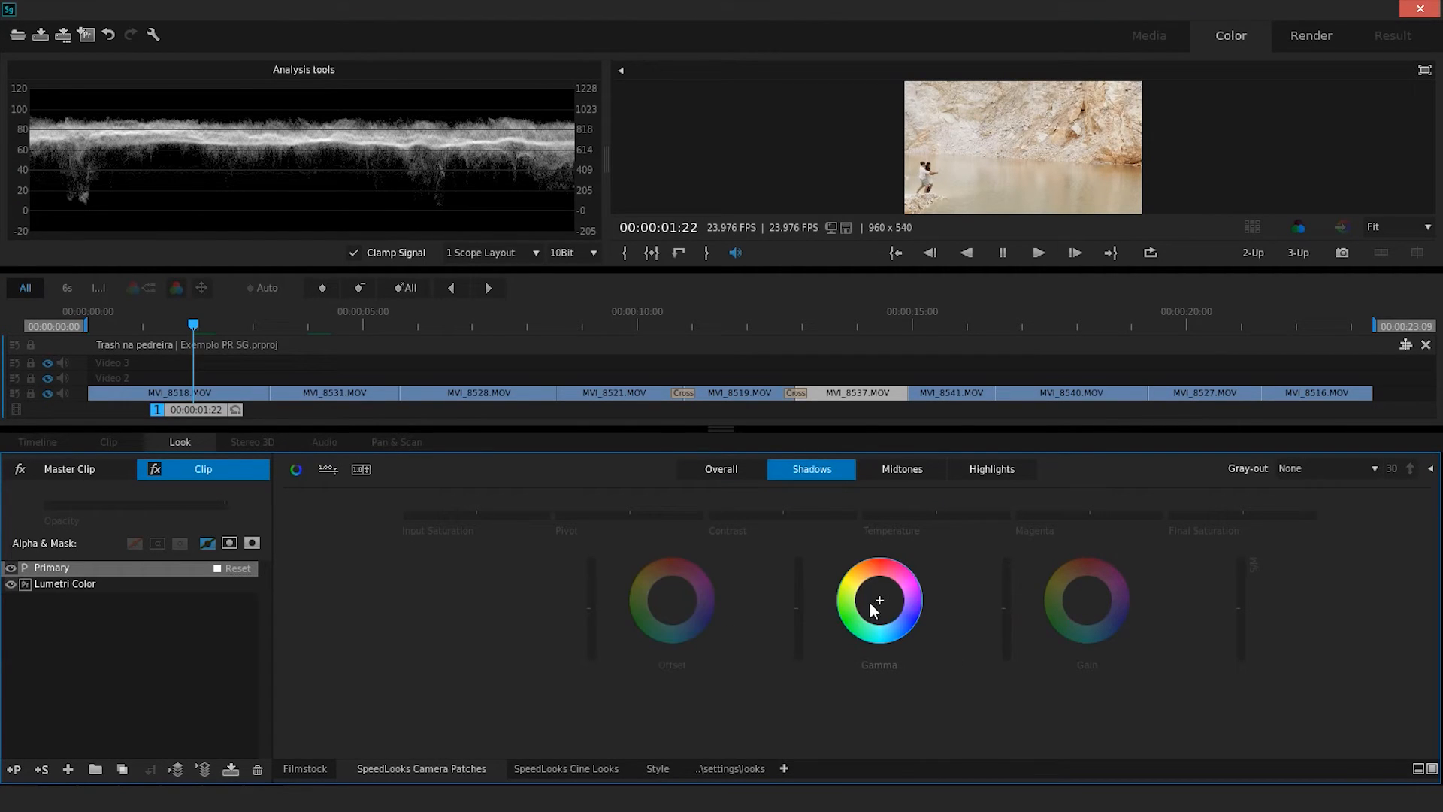
click(898, 469)
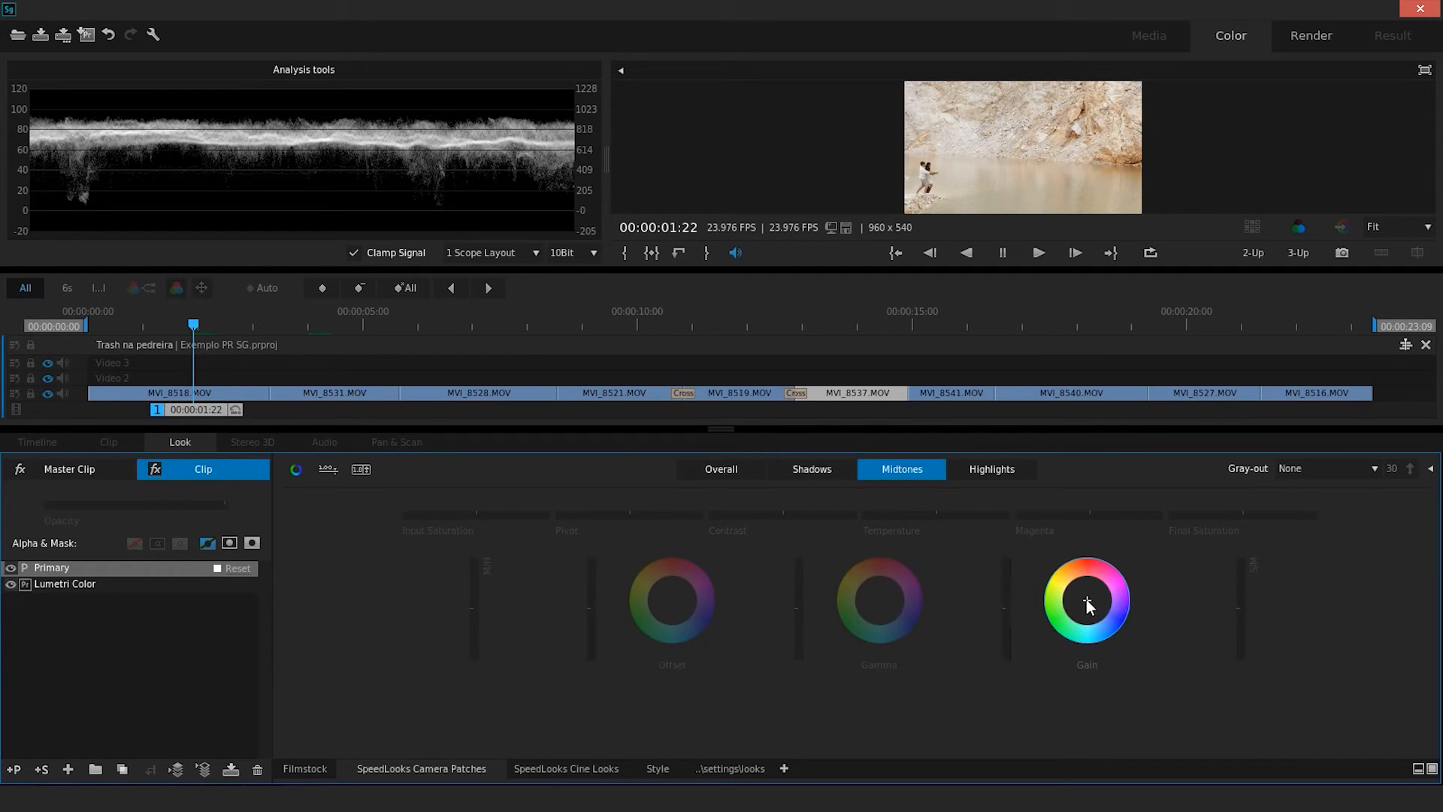
click(992, 475)
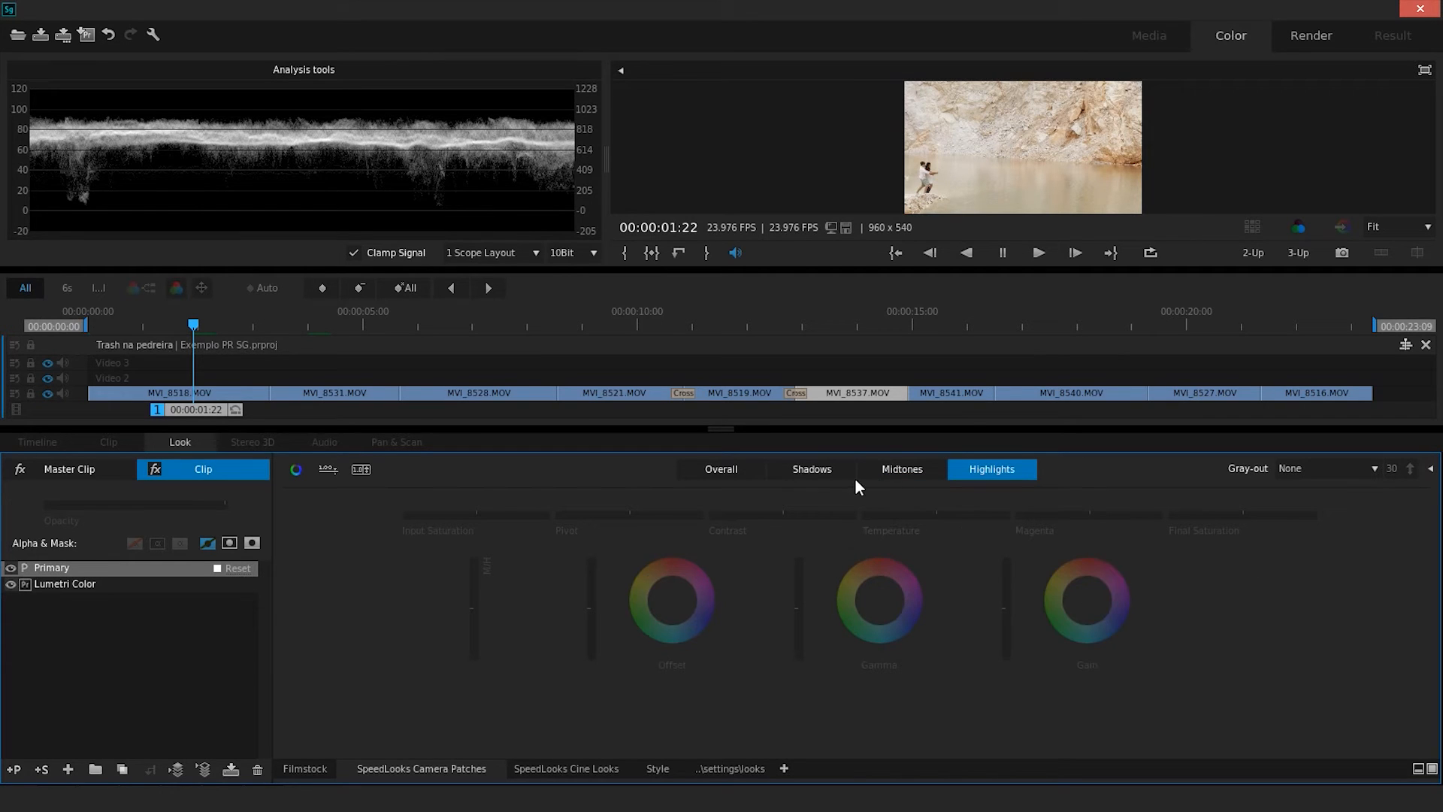
click(717, 470)
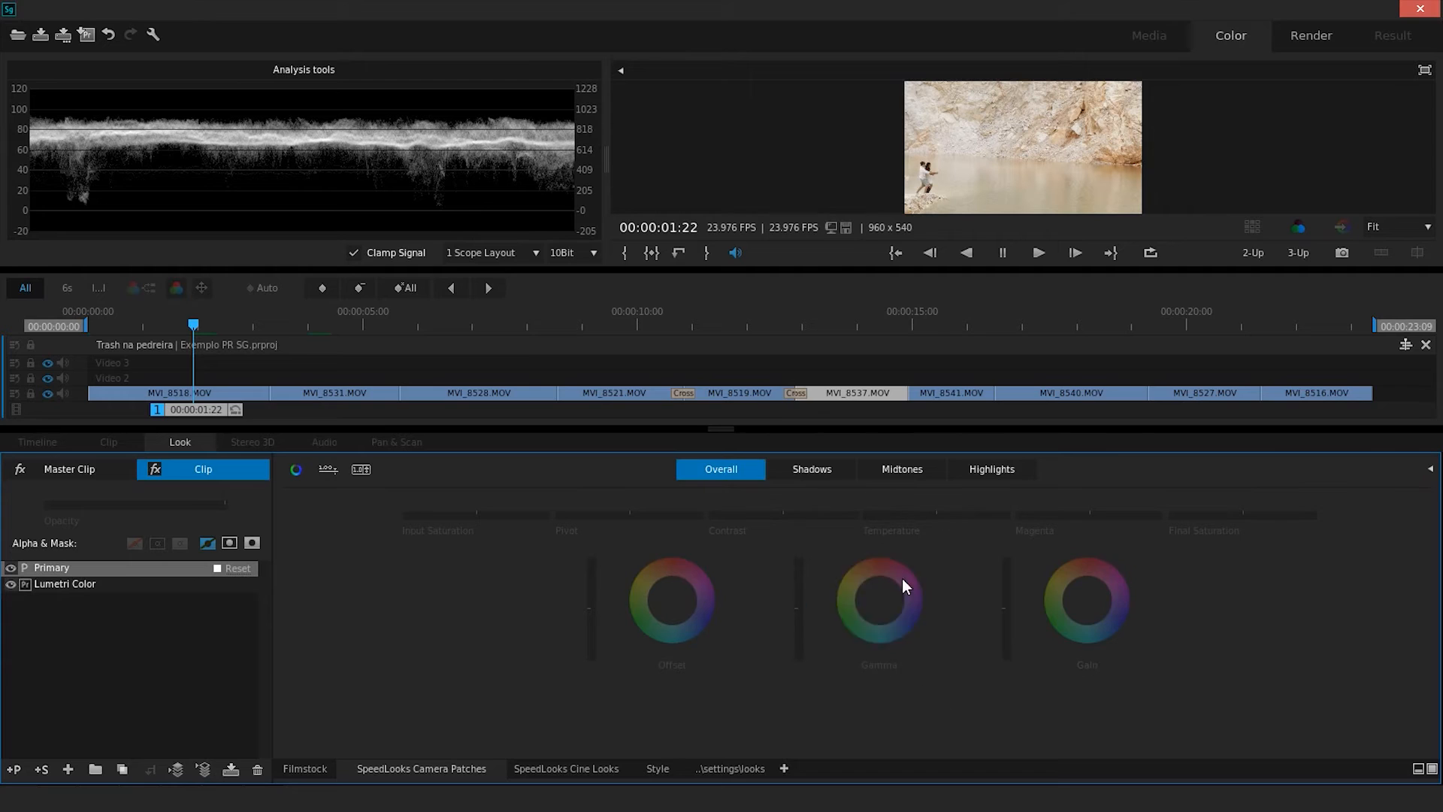
click(814, 472)
click(898, 470)
click(980, 465)
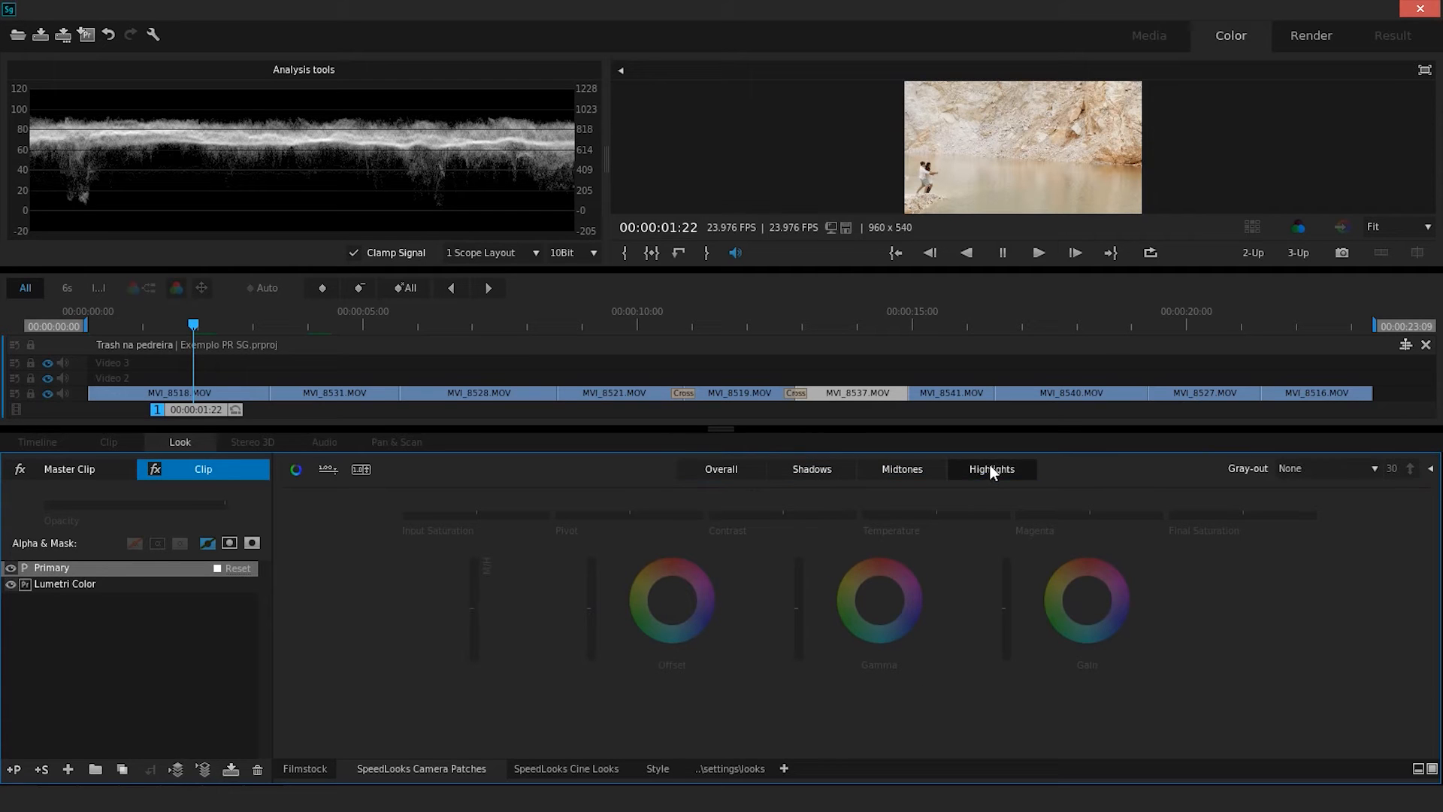
click(918, 469)
click(827, 470)
click(735, 468)
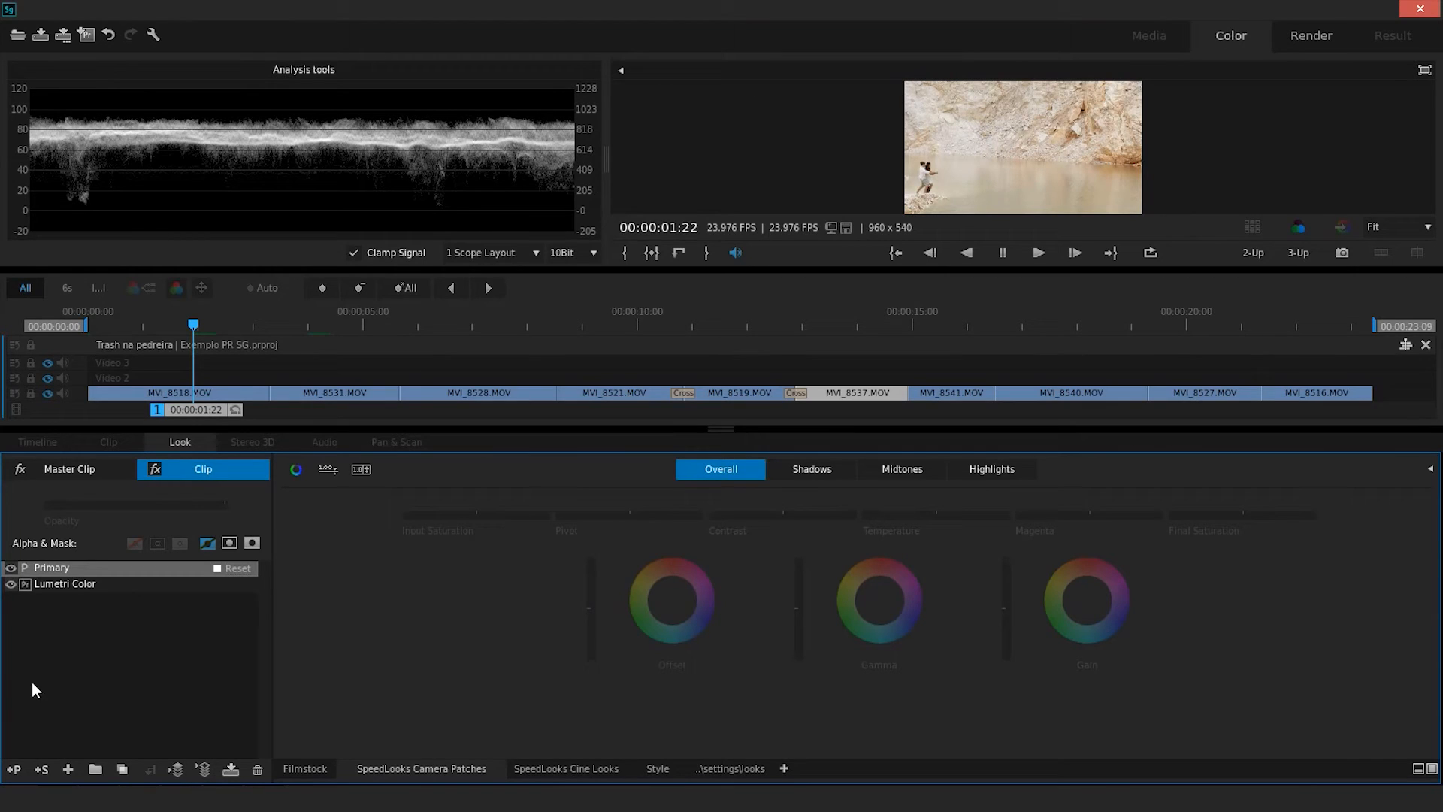
Try out a Secondary layer and delete it, and add an RGBCurves layer above the Primary layer
click(44, 770)
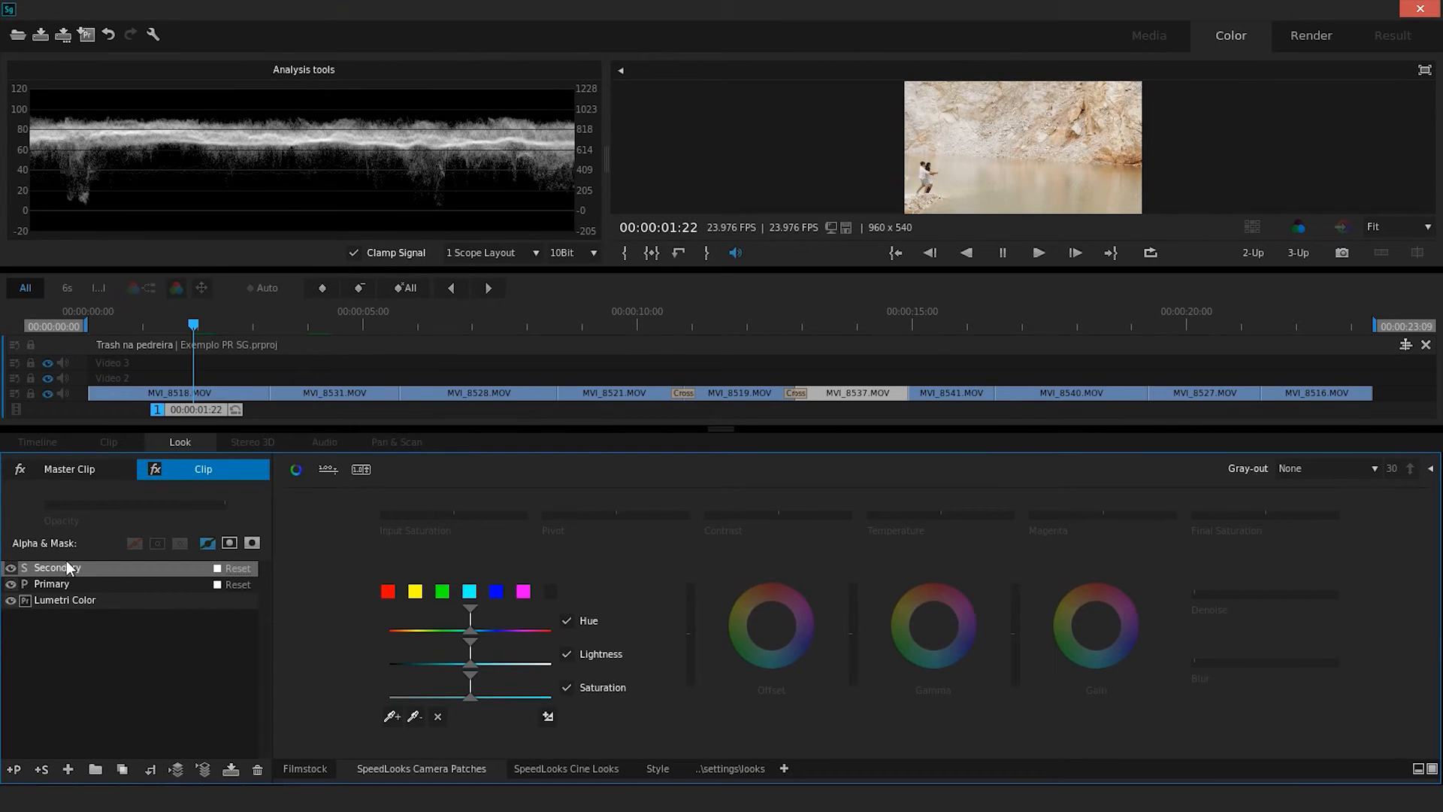
click(258, 768)
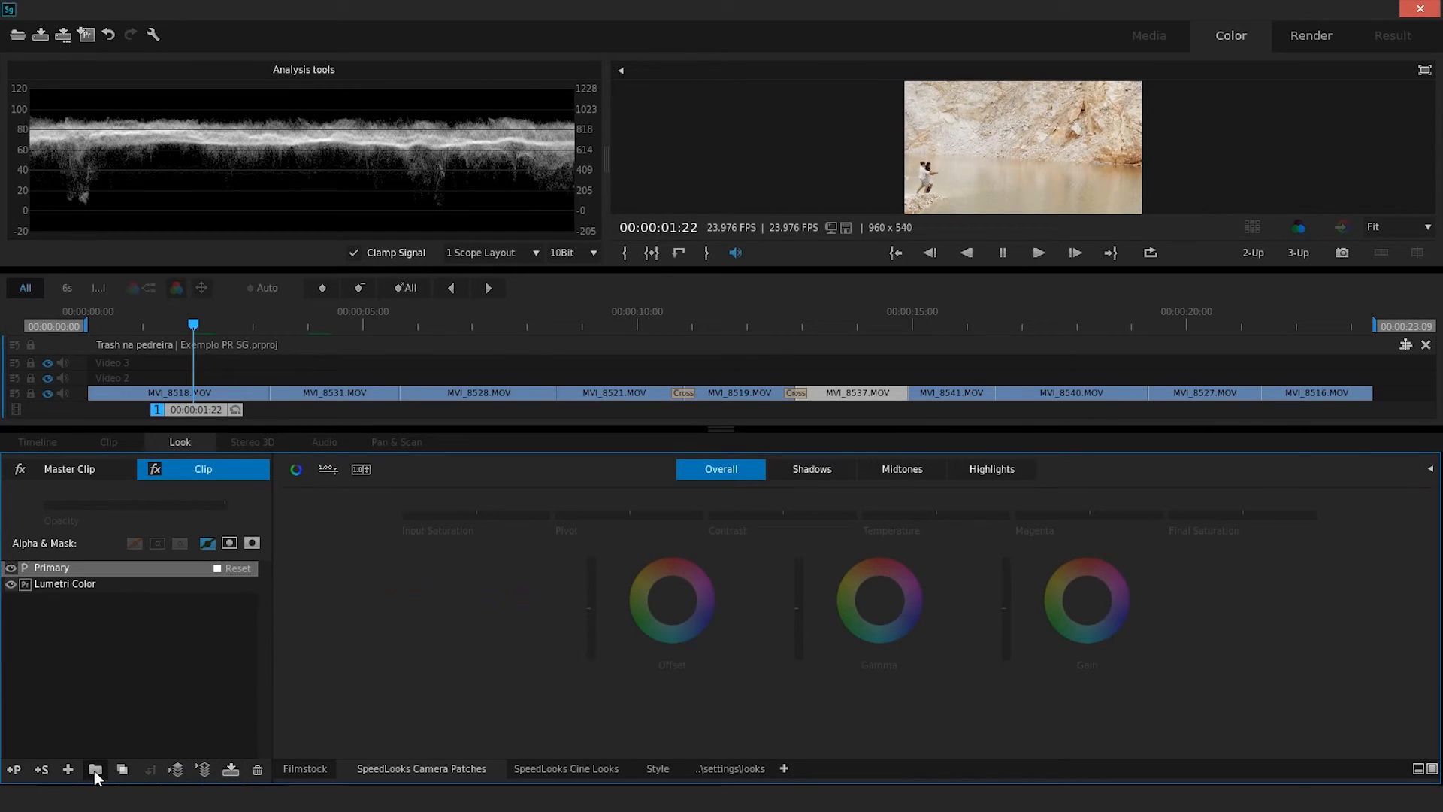
click(68, 768)
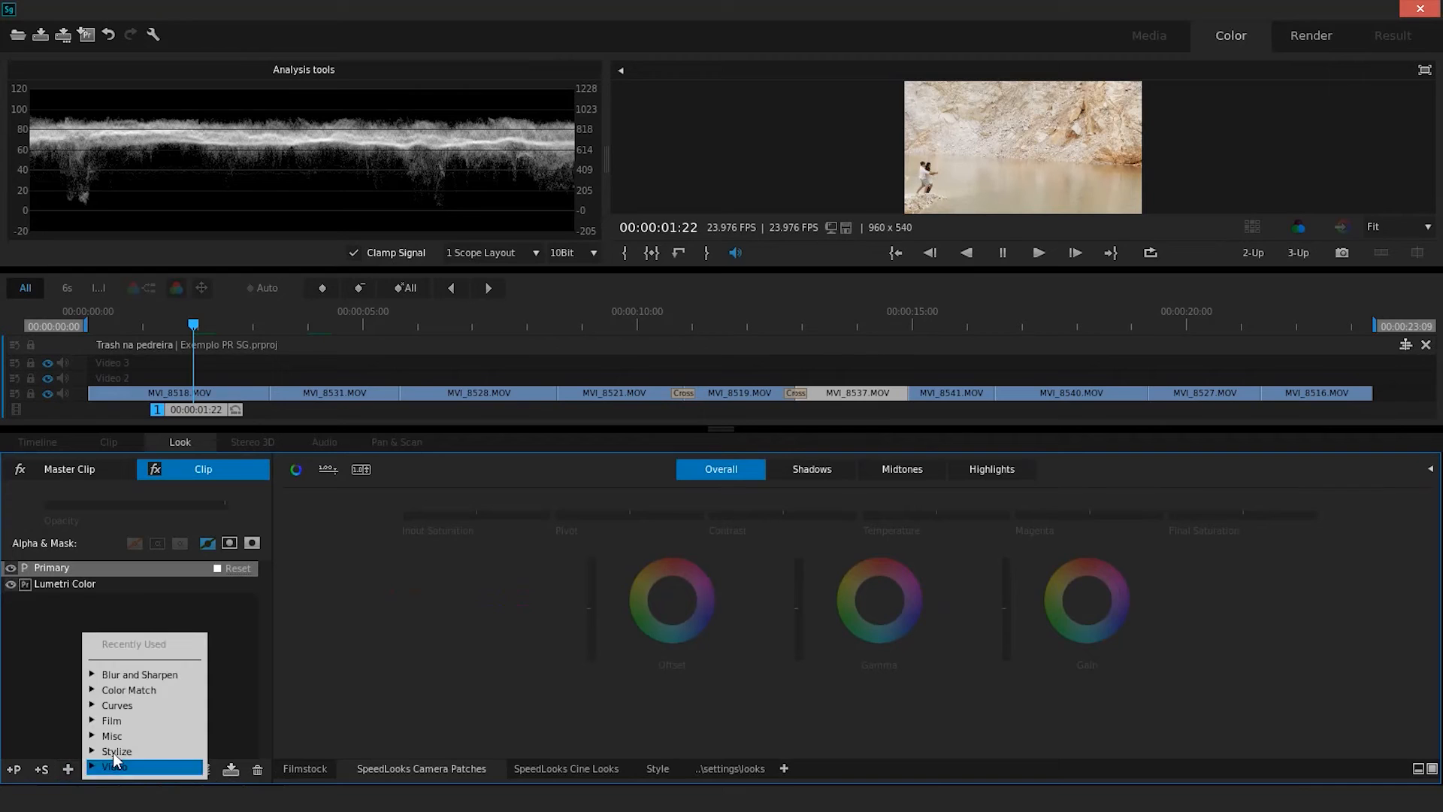
click(120, 705)
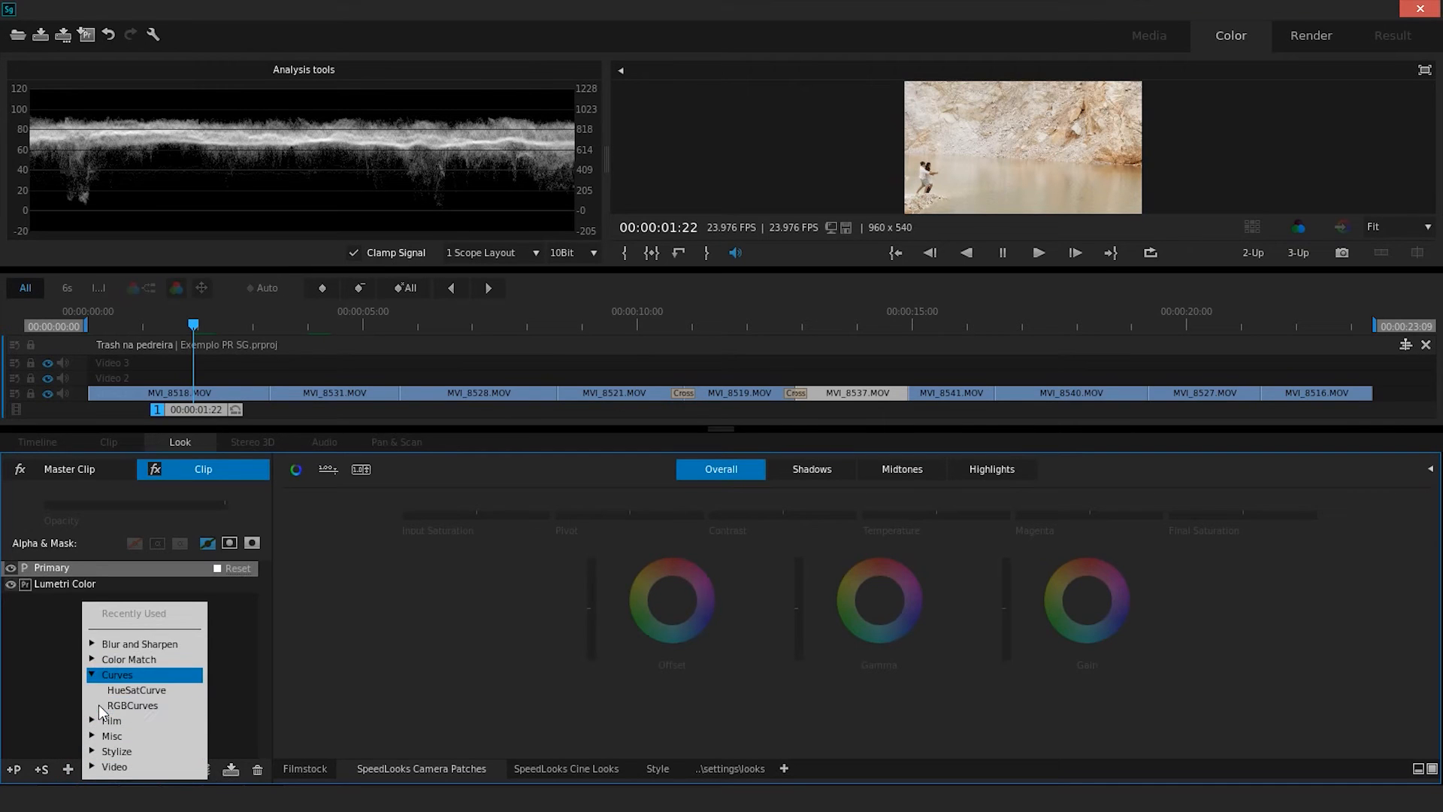
click(129, 701)
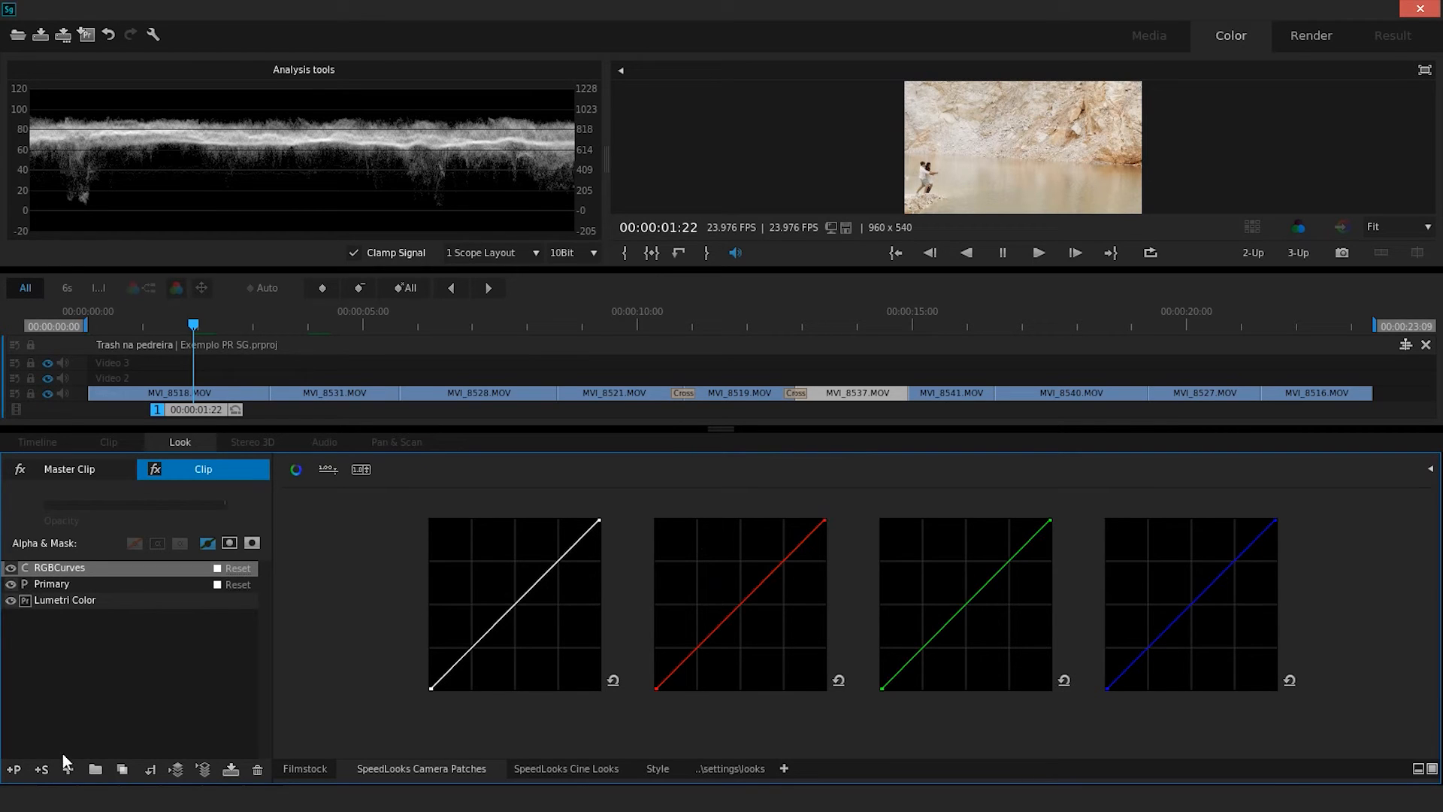
Add a Secondary layer and a HueSatCurve layer above the RGBCurves layer
click(46, 767)
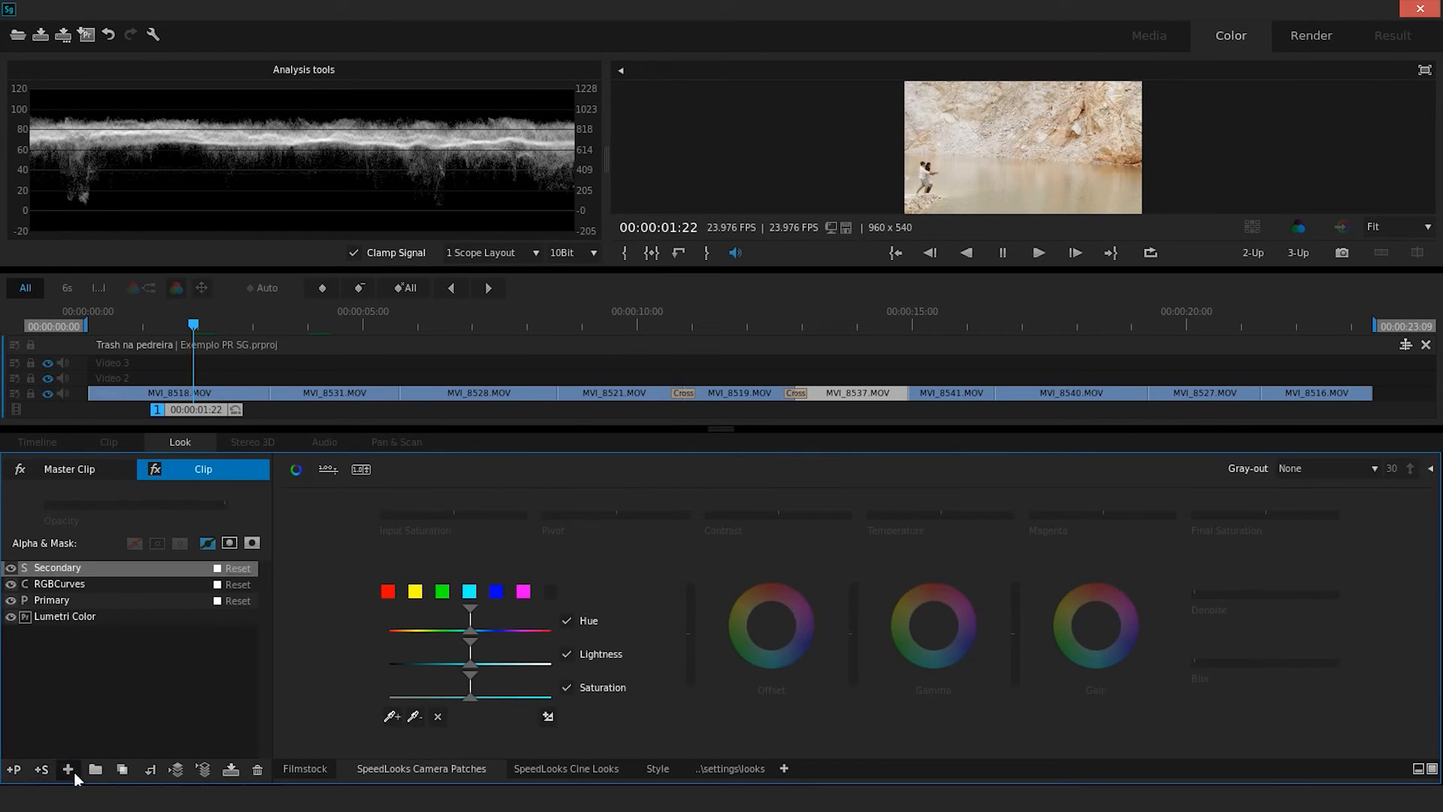
click(70, 771)
click(124, 688)
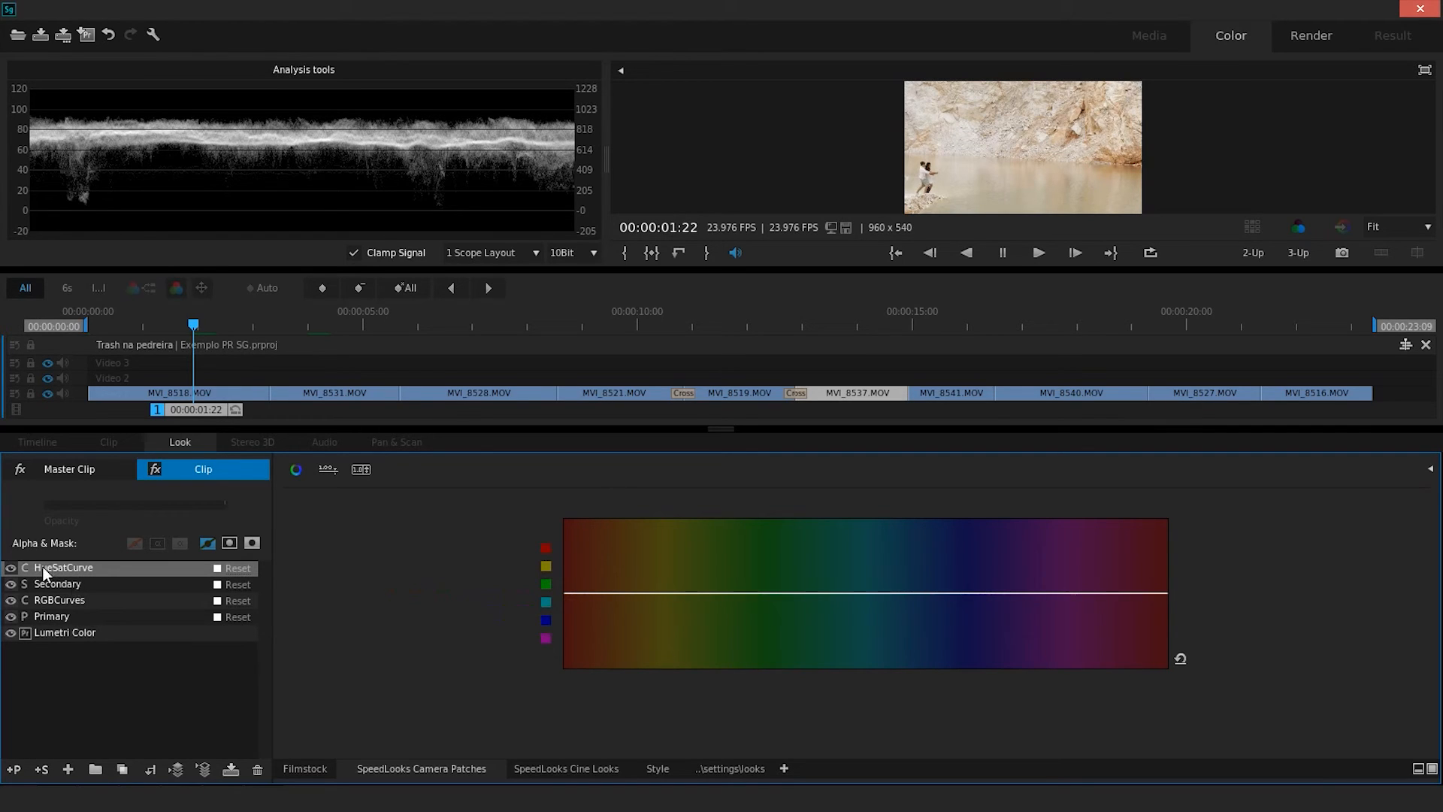
Look through the effects that can be added as layers, including the Blur and Sharpen and Film groups, without adding any
click(68, 768)
click(94, 675)
click(94, 675)
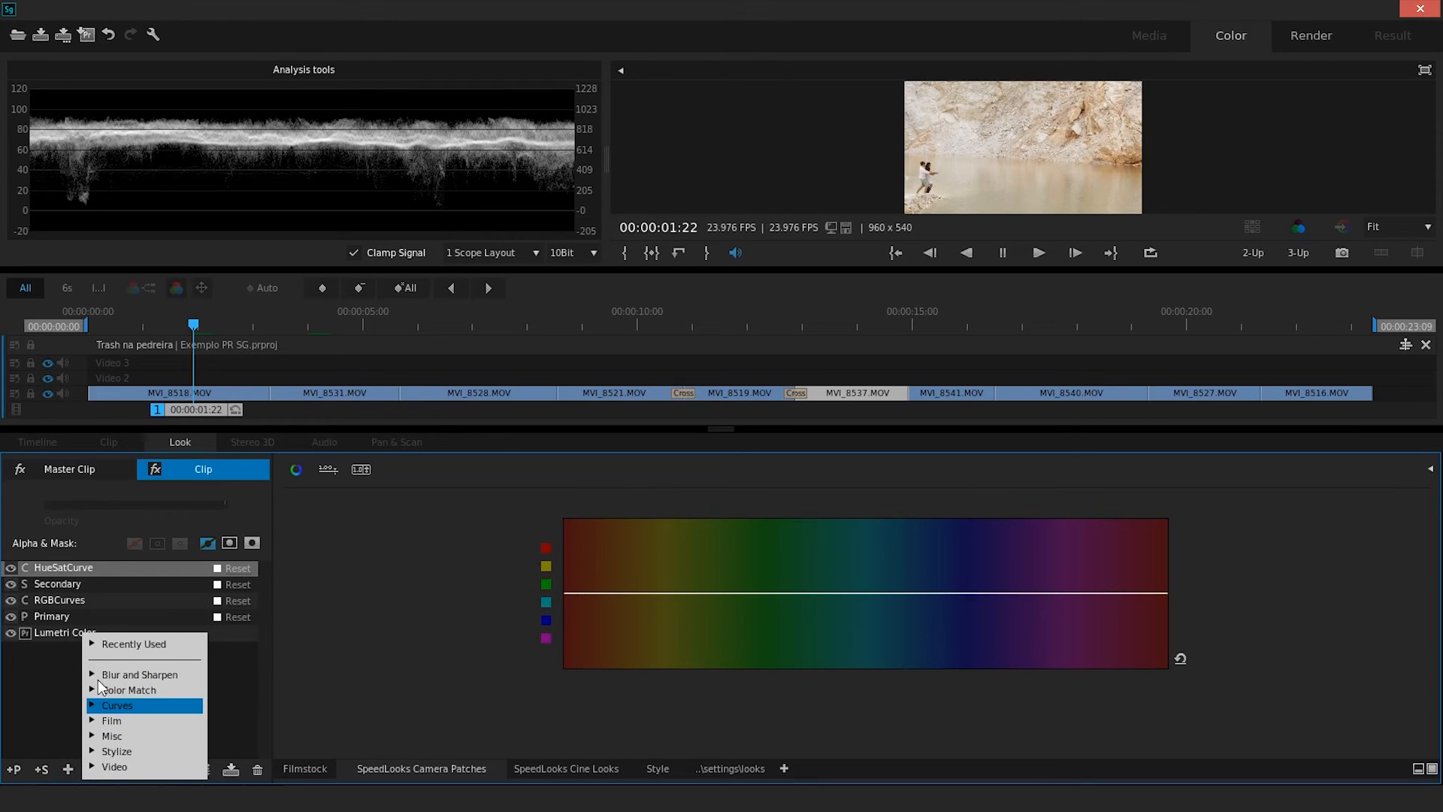
click(95, 676)
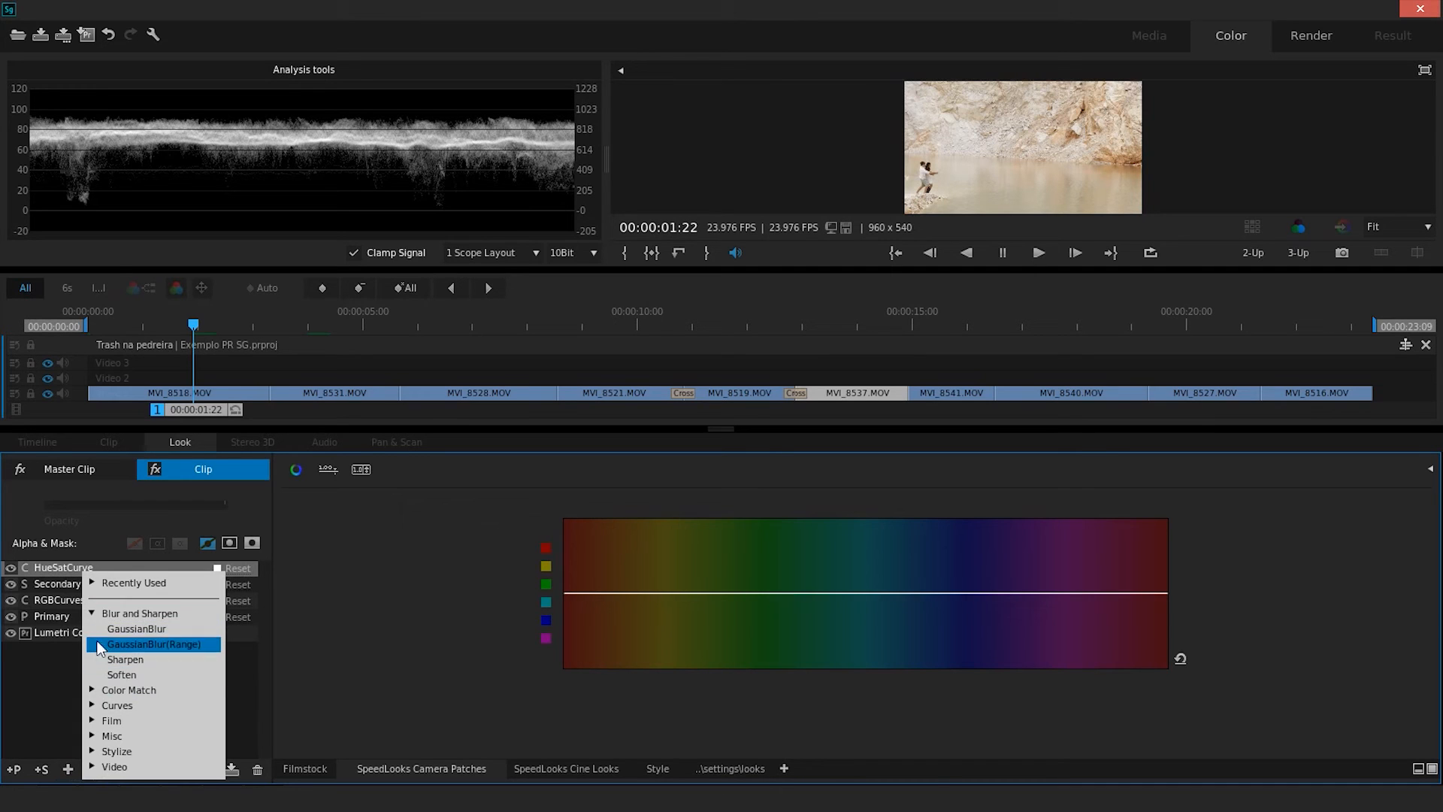
click(94, 613)
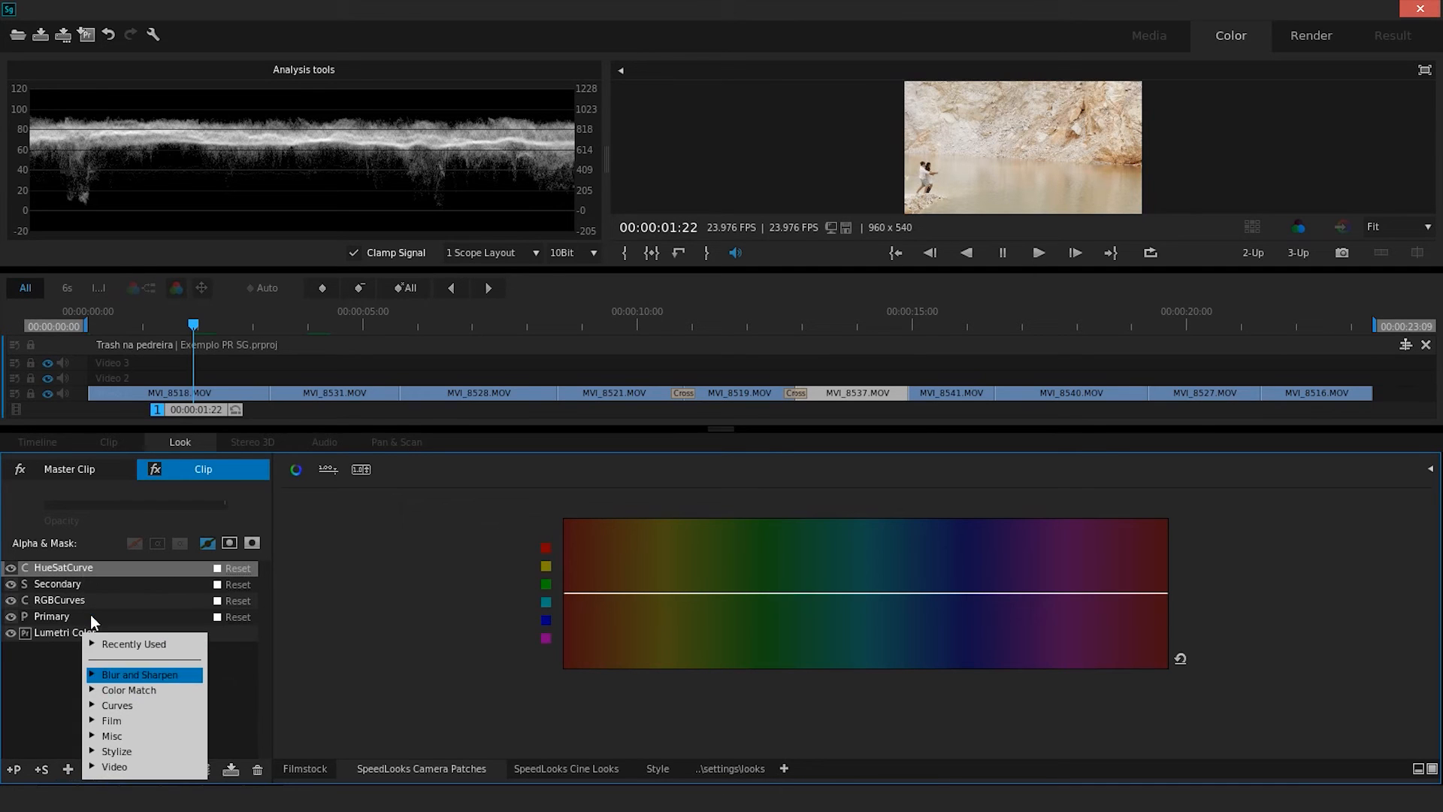
click(103, 720)
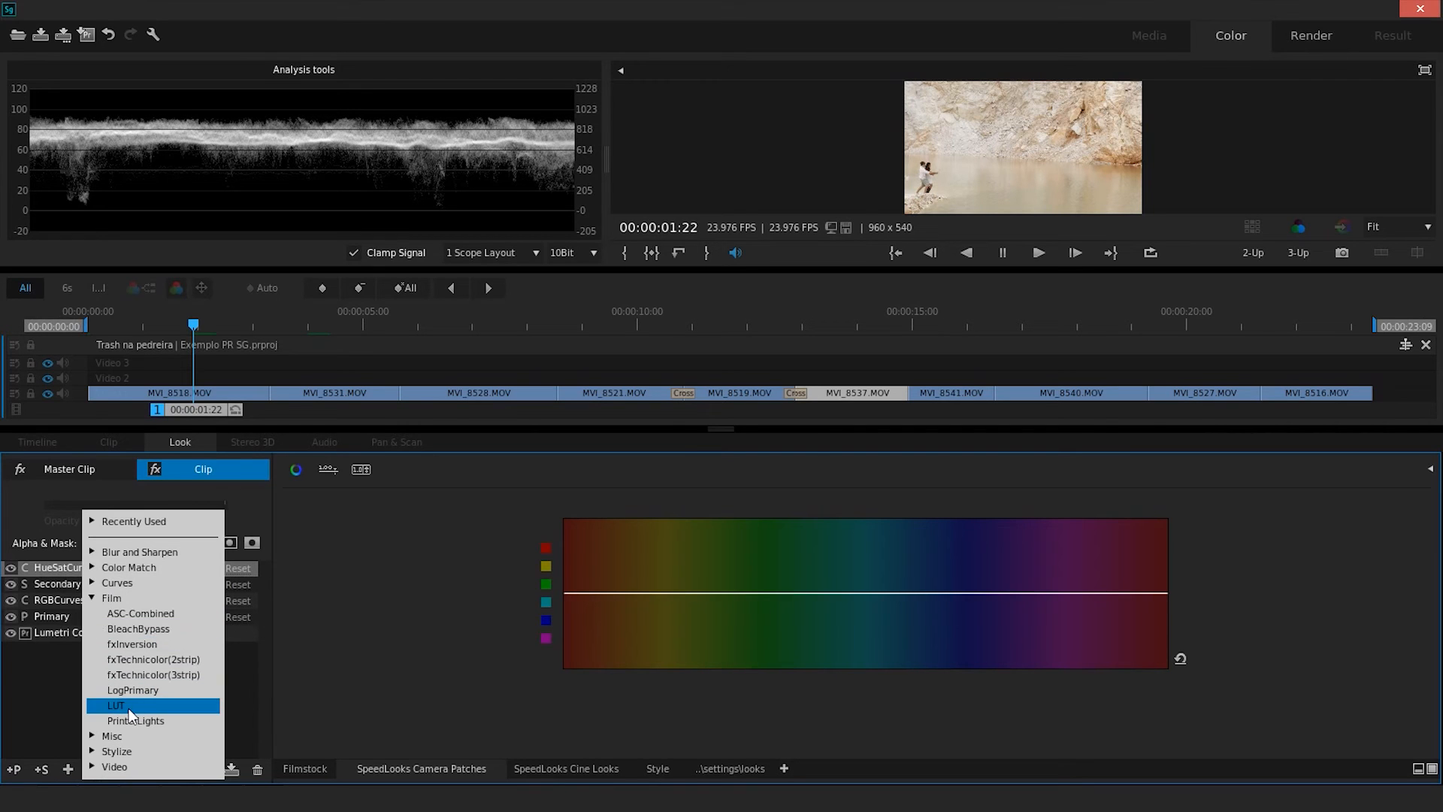
click(98, 598)
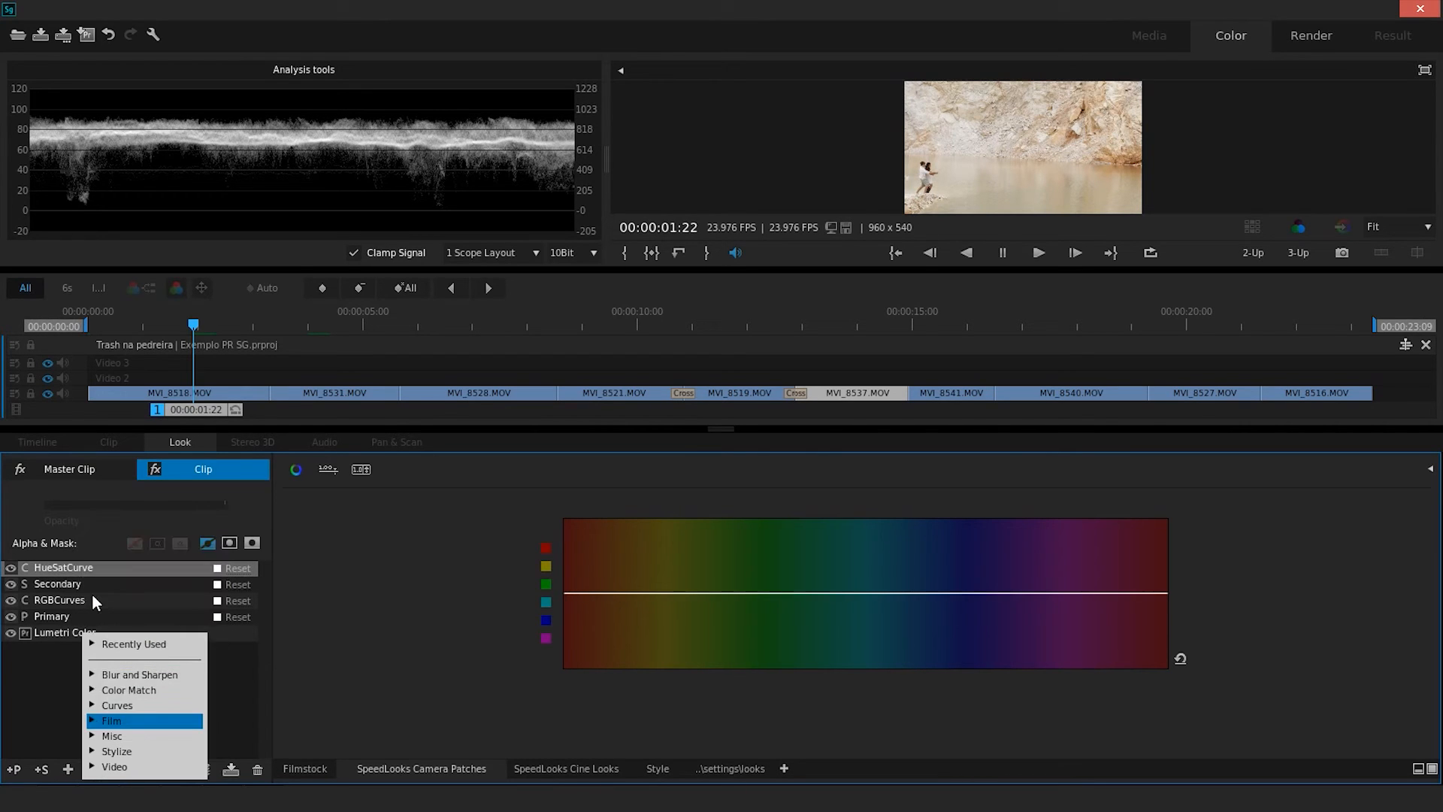
click(61, 651)
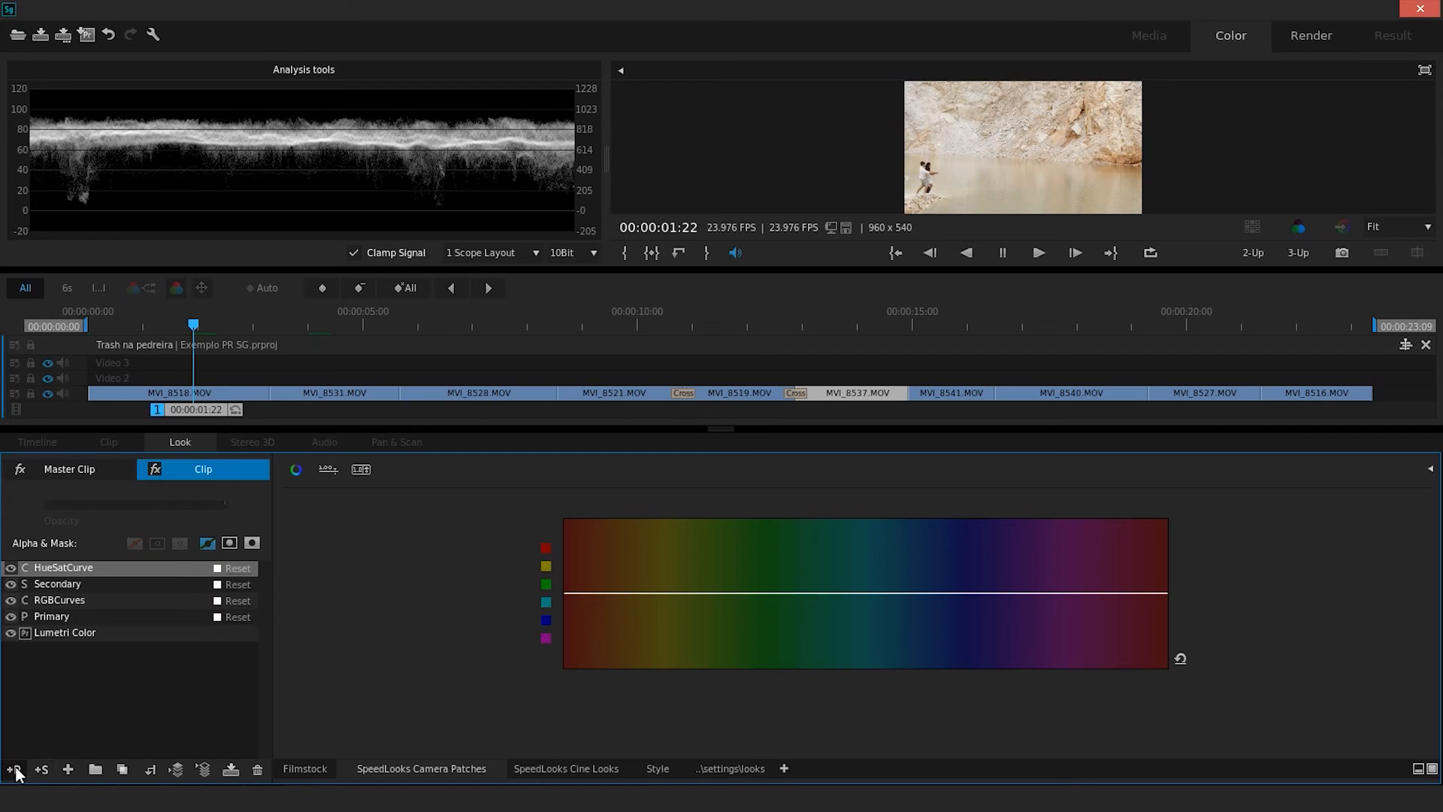
click(68, 769)
click(57, 725)
Bring back the side area with the Mask settings and shrink the grading controls to enlarge the monitor and scope
click(1430, 472)
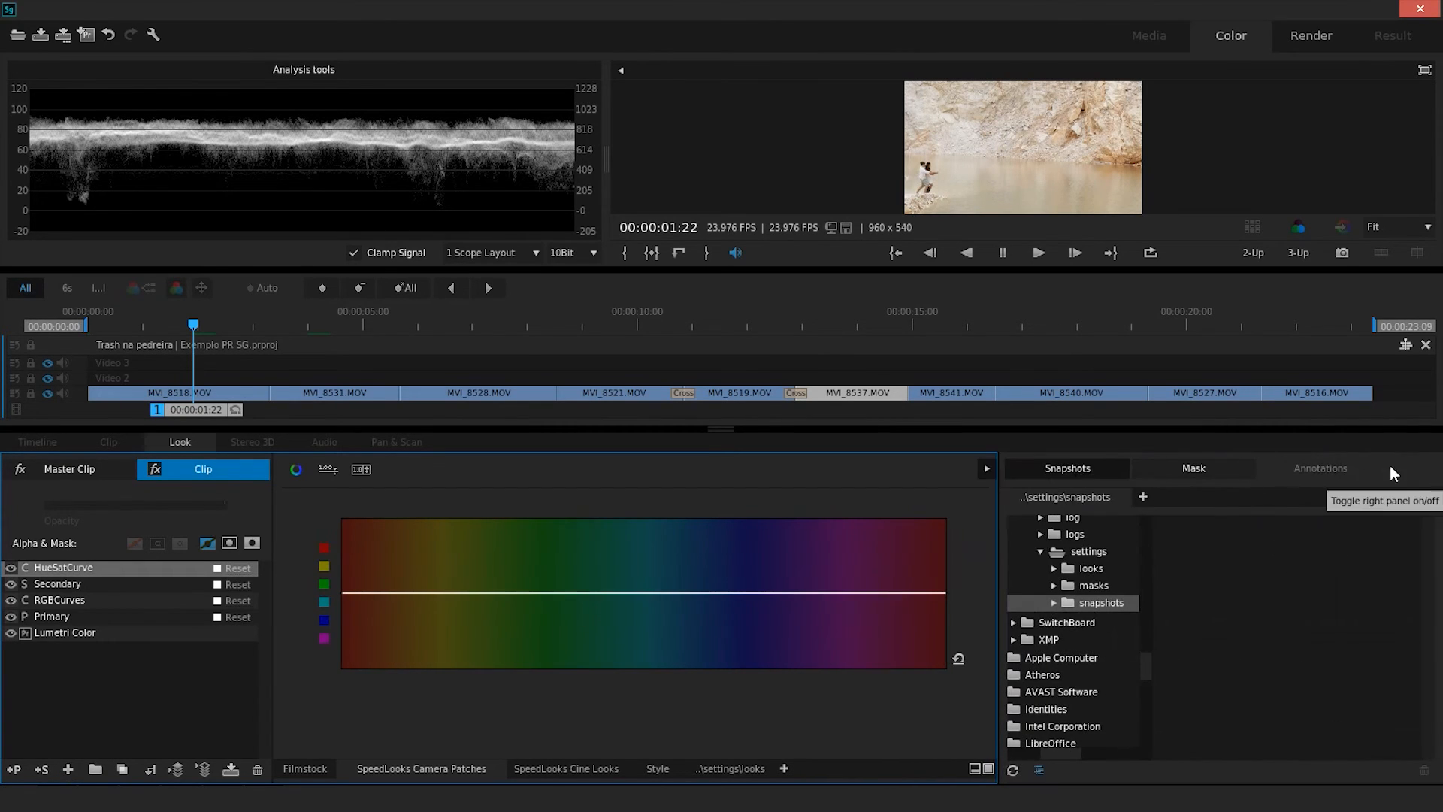
click(1198, 475)
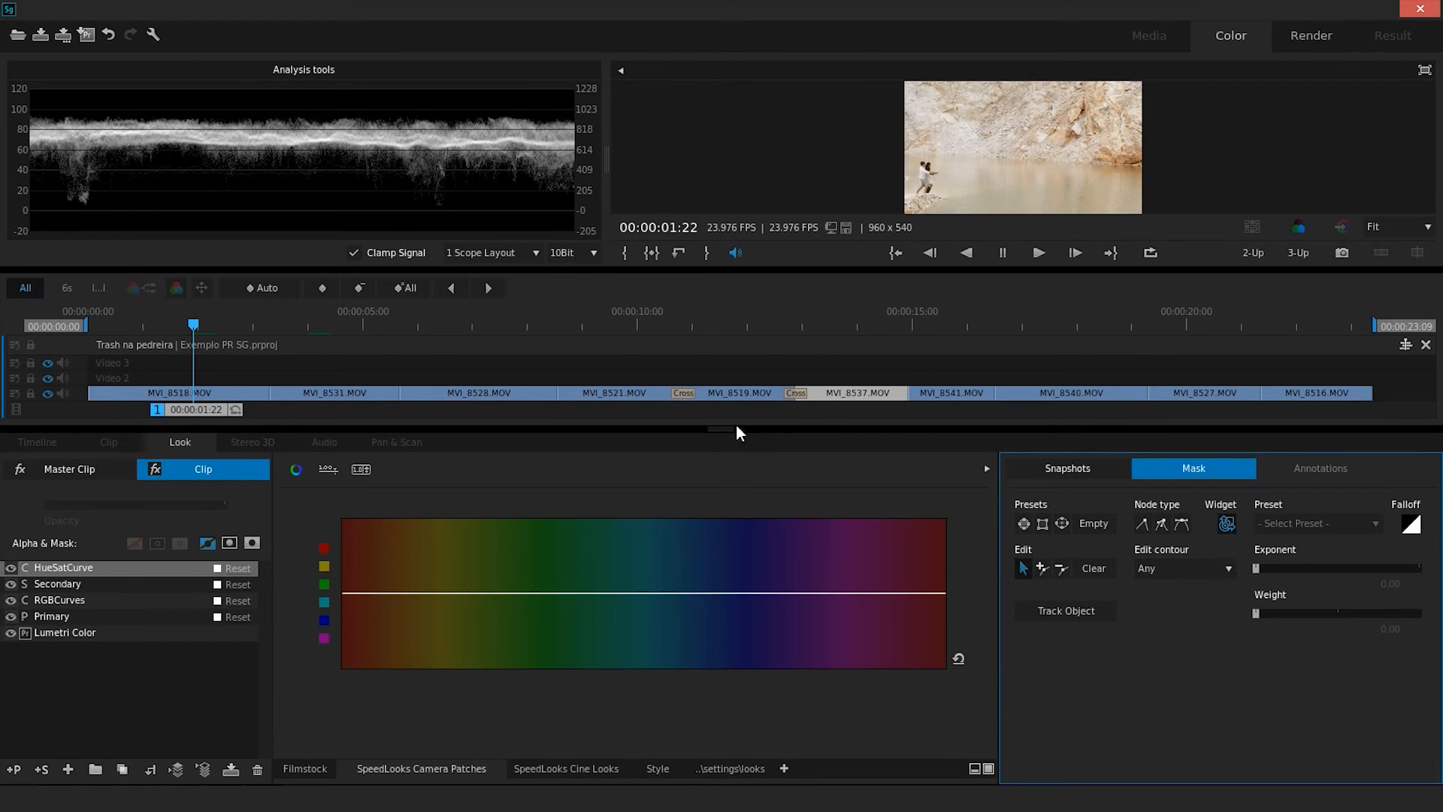
drag(725, 428, 695, 530)
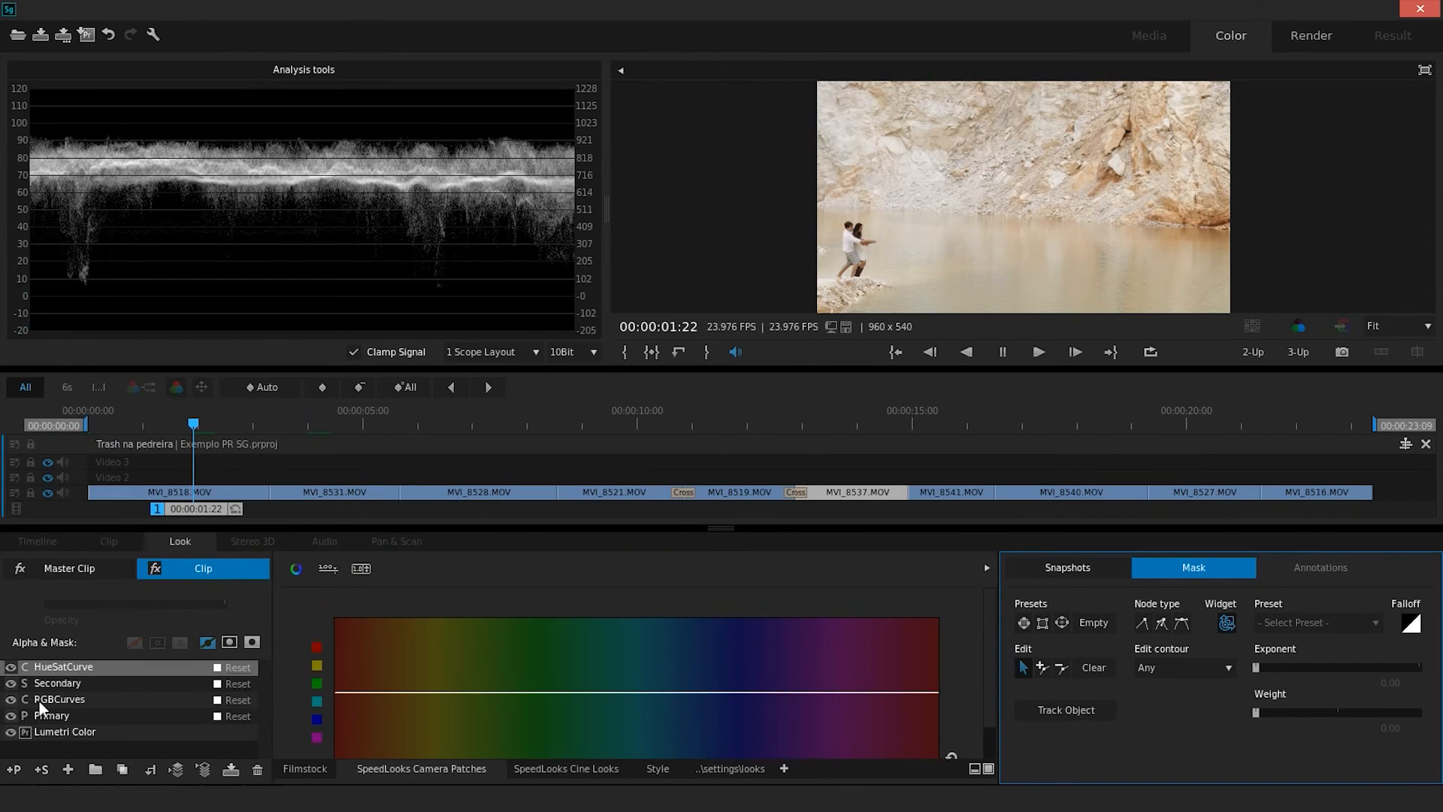
Delete the HueSatCurve, Secondary and RGBCurves layers and enlarge the grading controls by hiding the Mask area and giving them more height
click(258, 768)
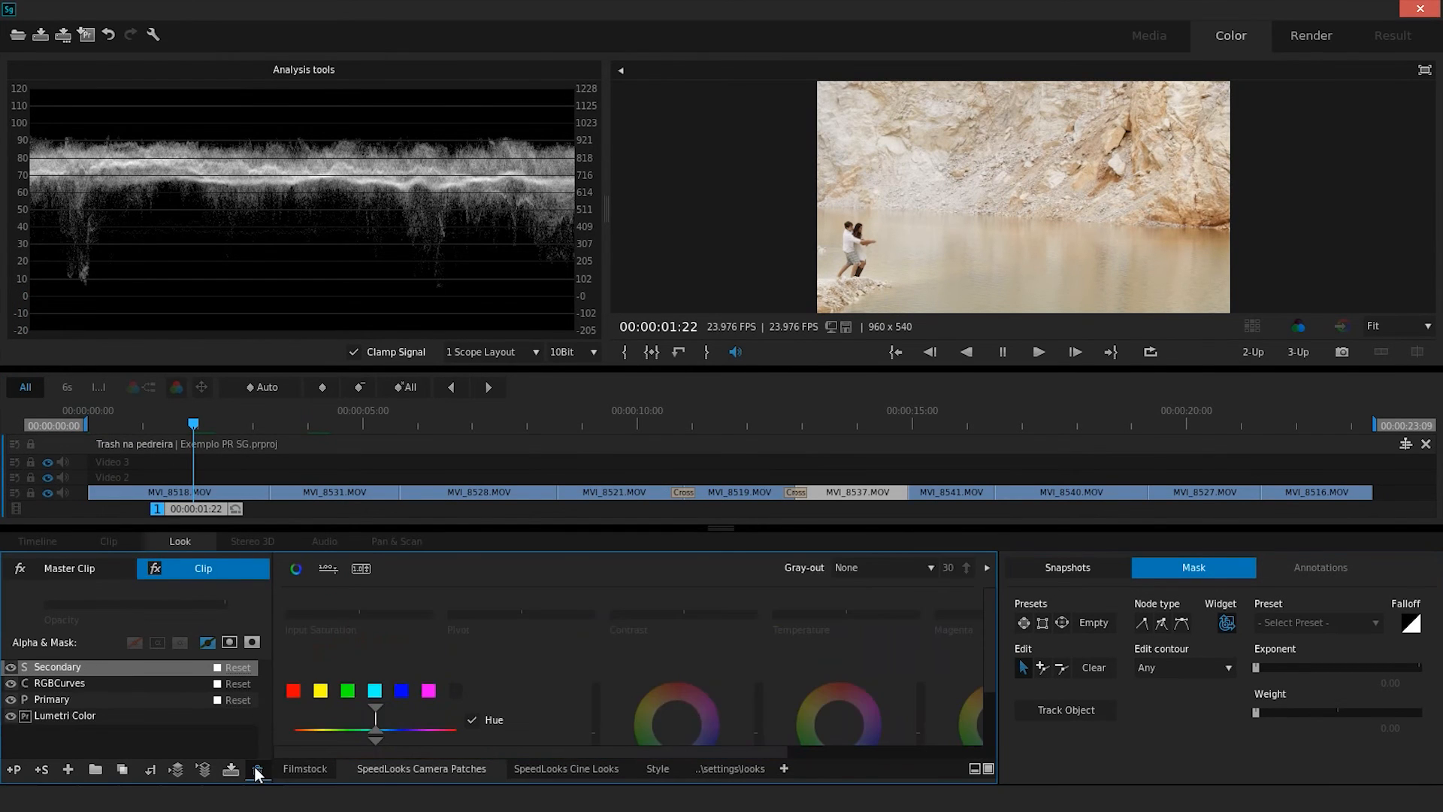
click(257, 768)
click(258, 768)
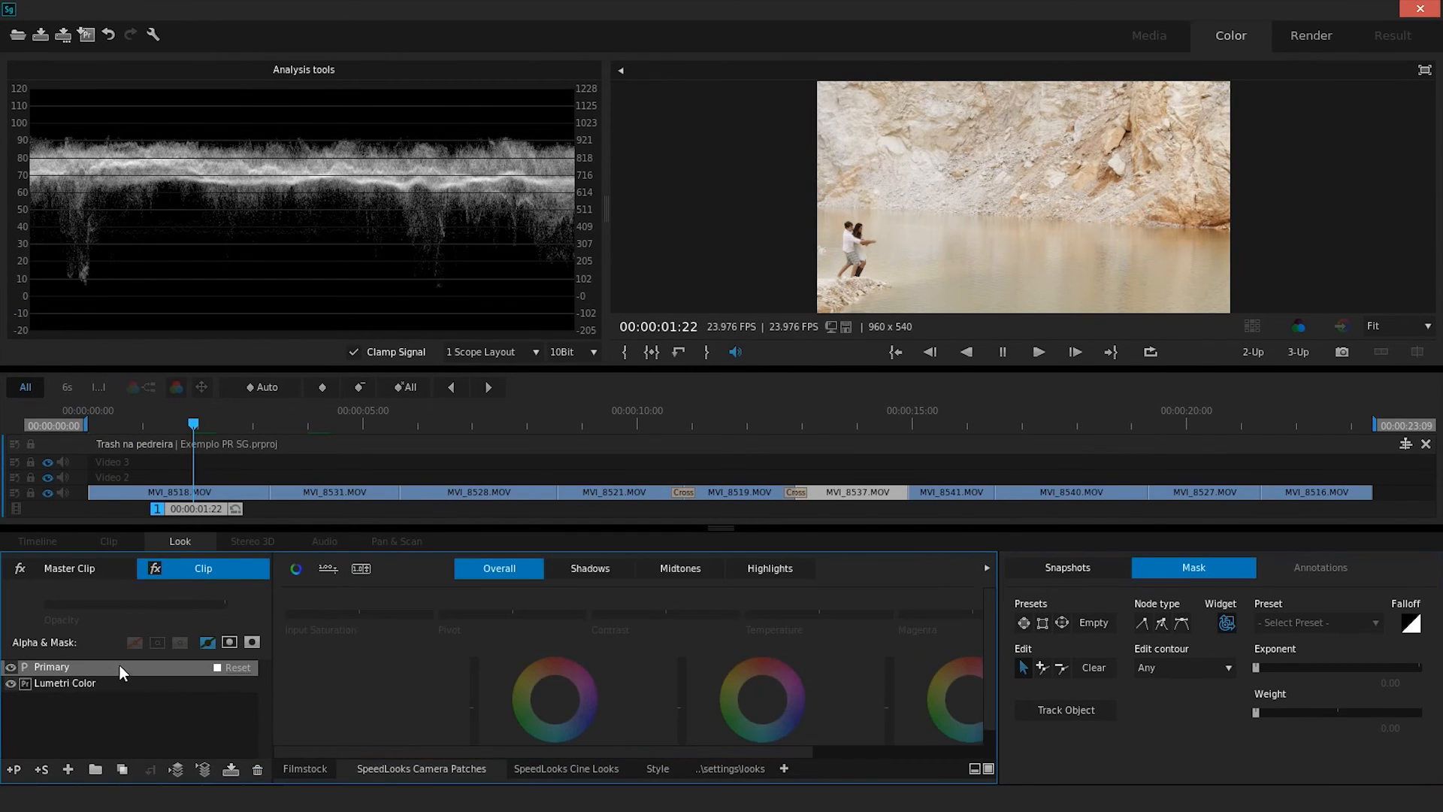
click(987, 568)
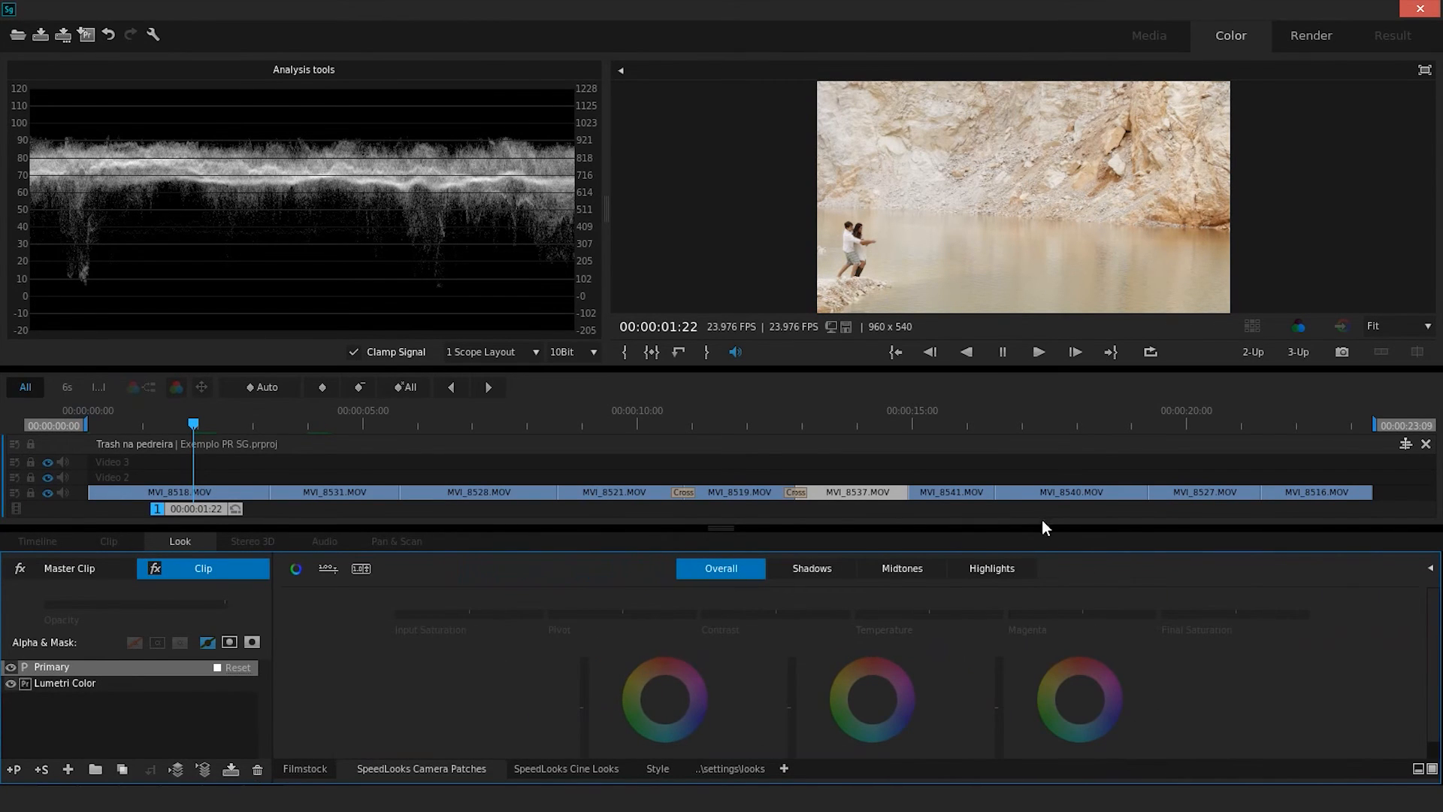
drag(1041, 526, 1042, 490)
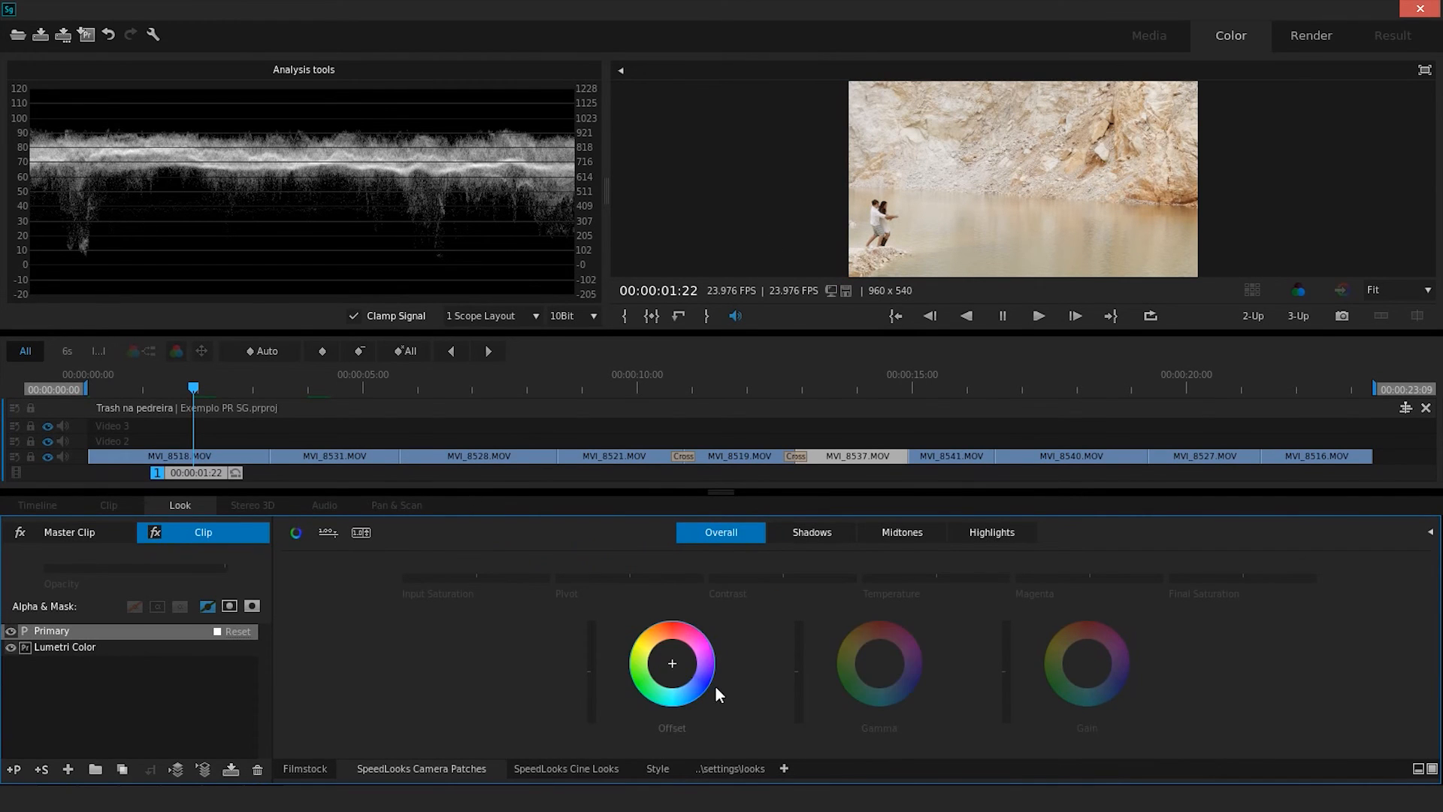
Make slight Offset and Gamma wheel adjustments on MVI_8537, MVI_8531 and MVI_8528, and move the playhead on to MVI_8521
click(676, 667)
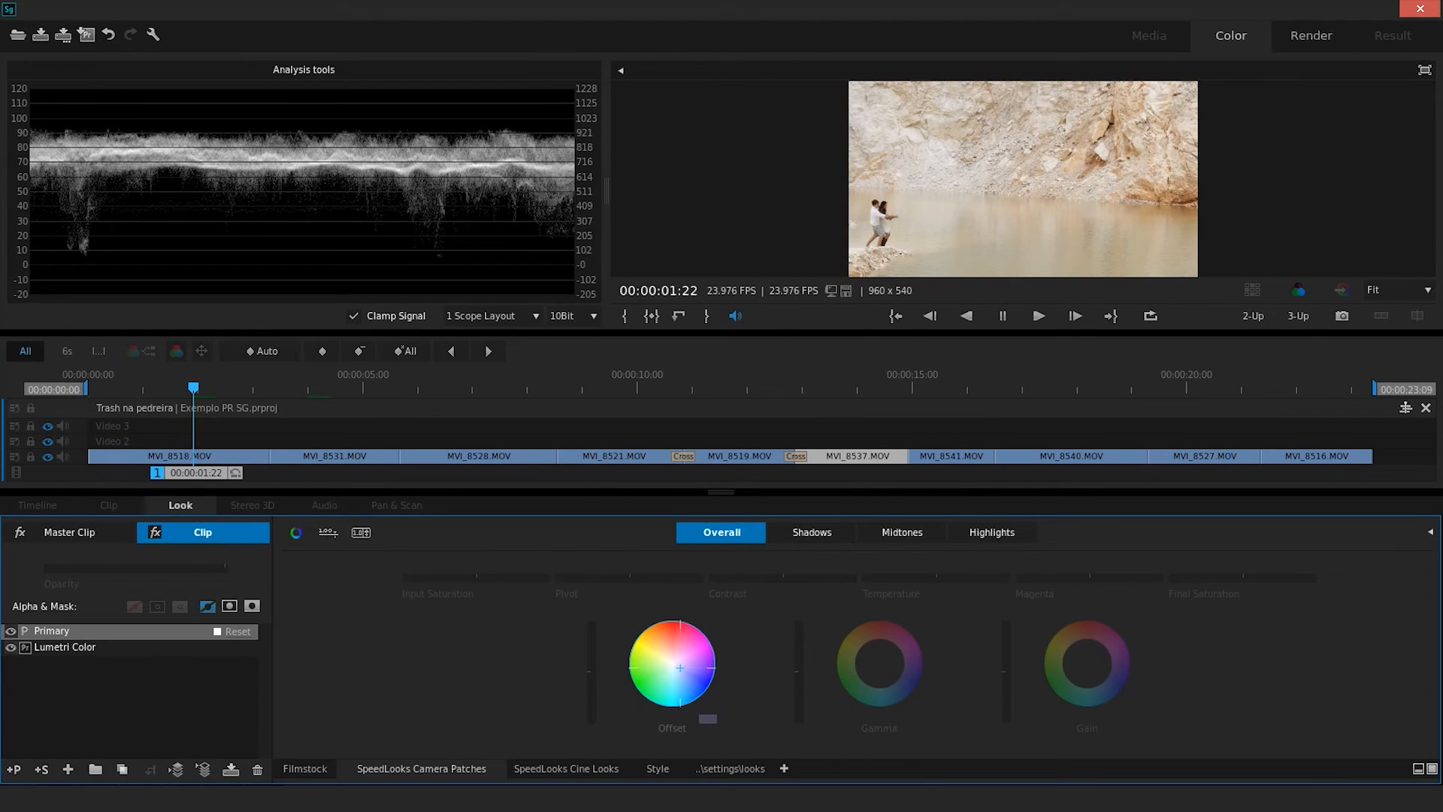
click(895, 661)
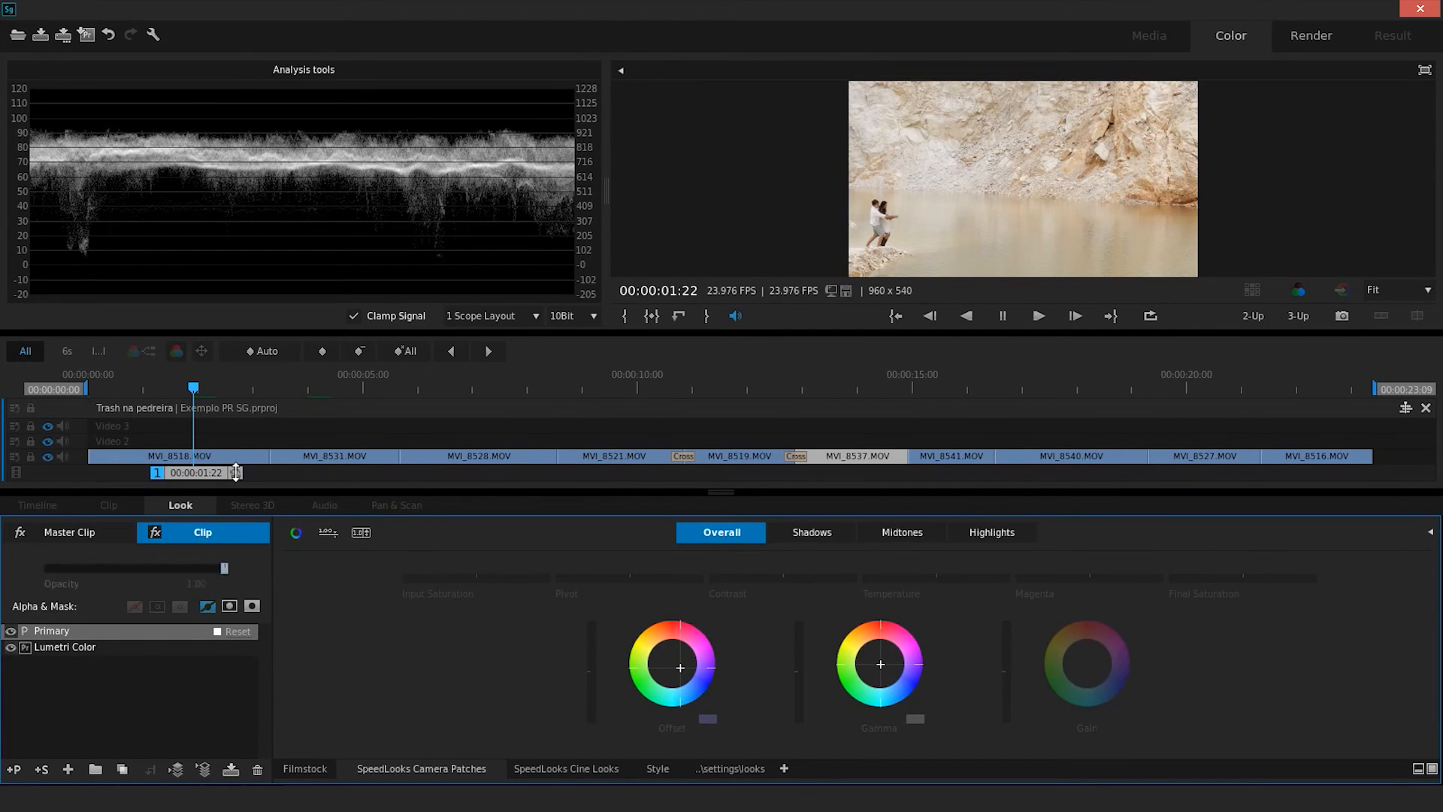
click(199, 386)
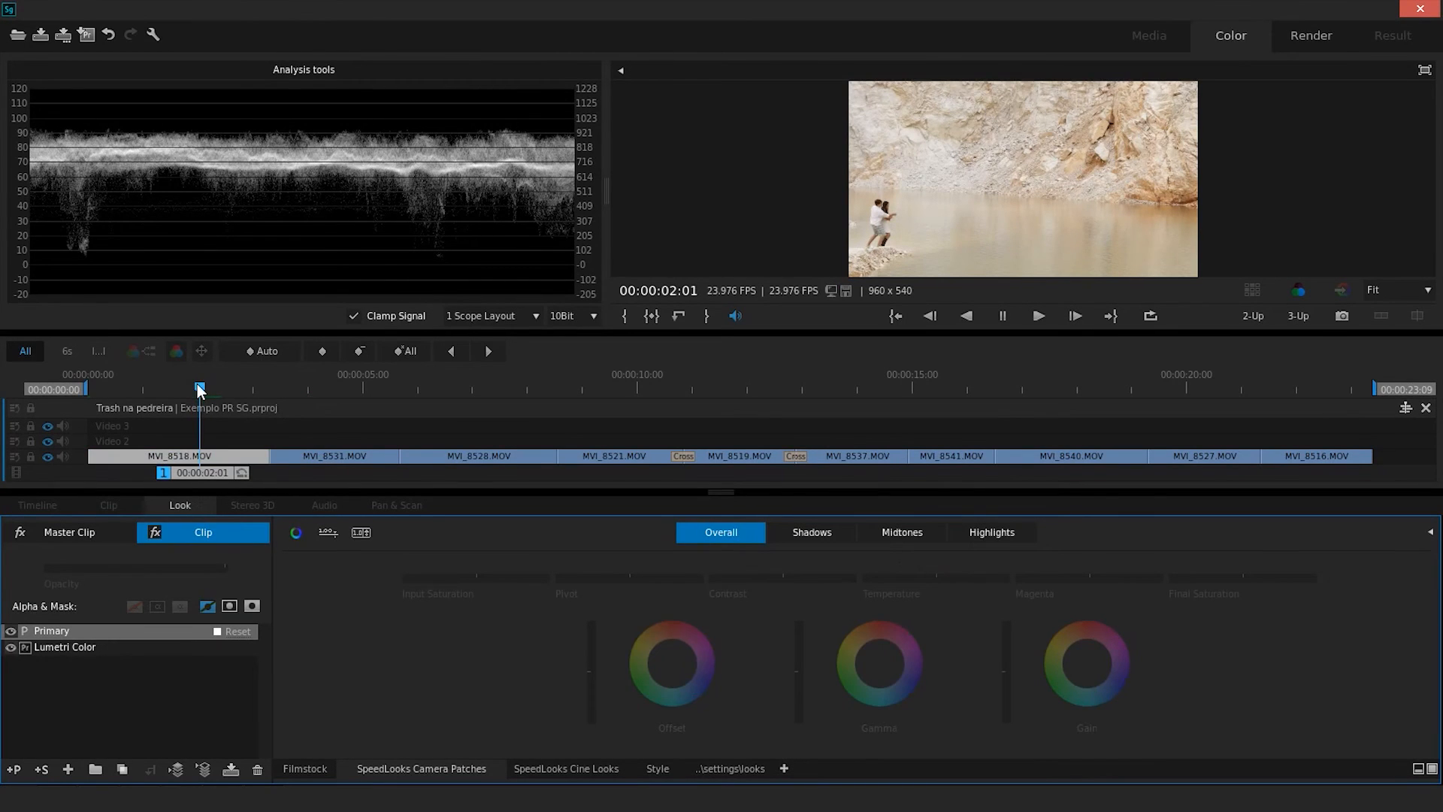
drag(199, 386, 325, 387)
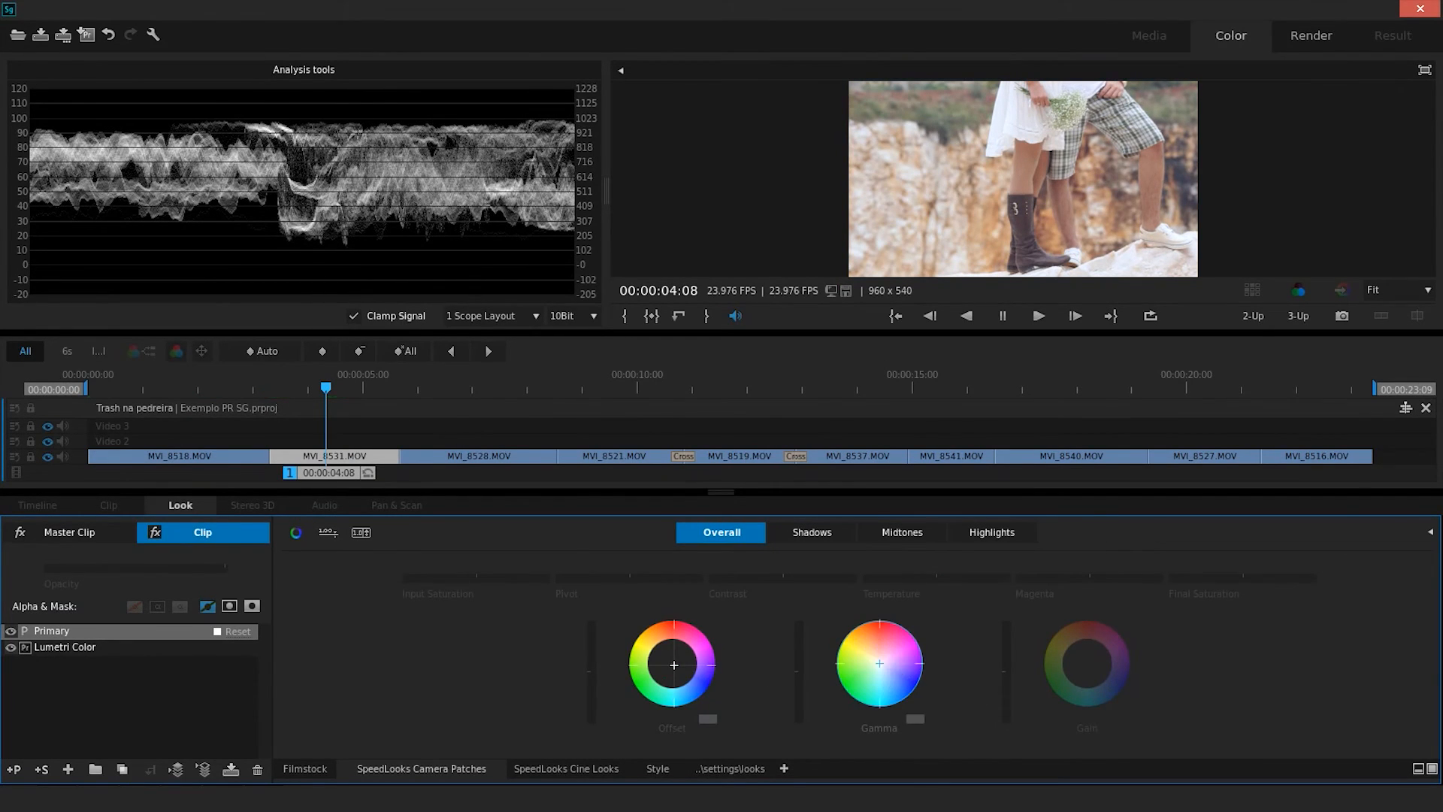
click(484, 386)
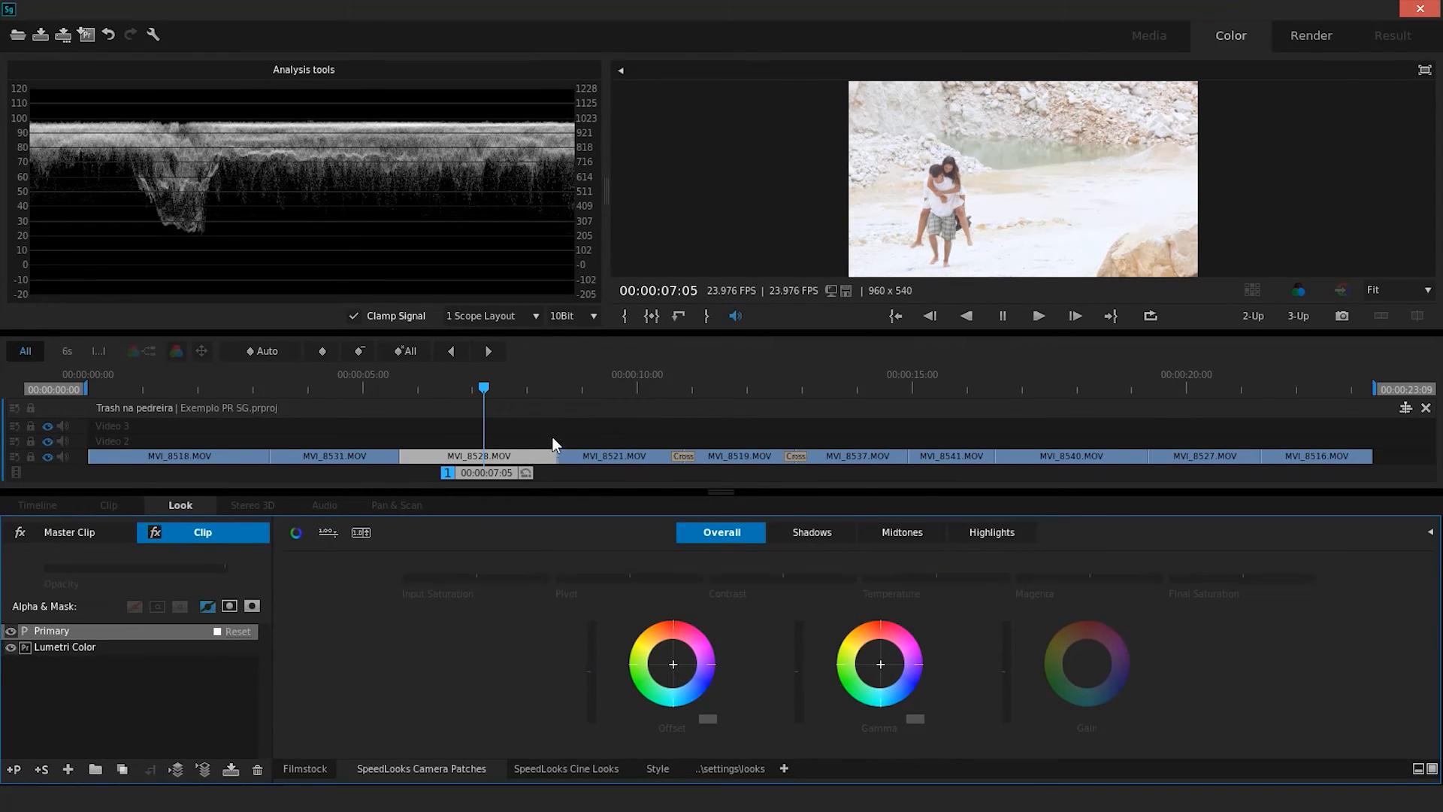
click(623, 389)
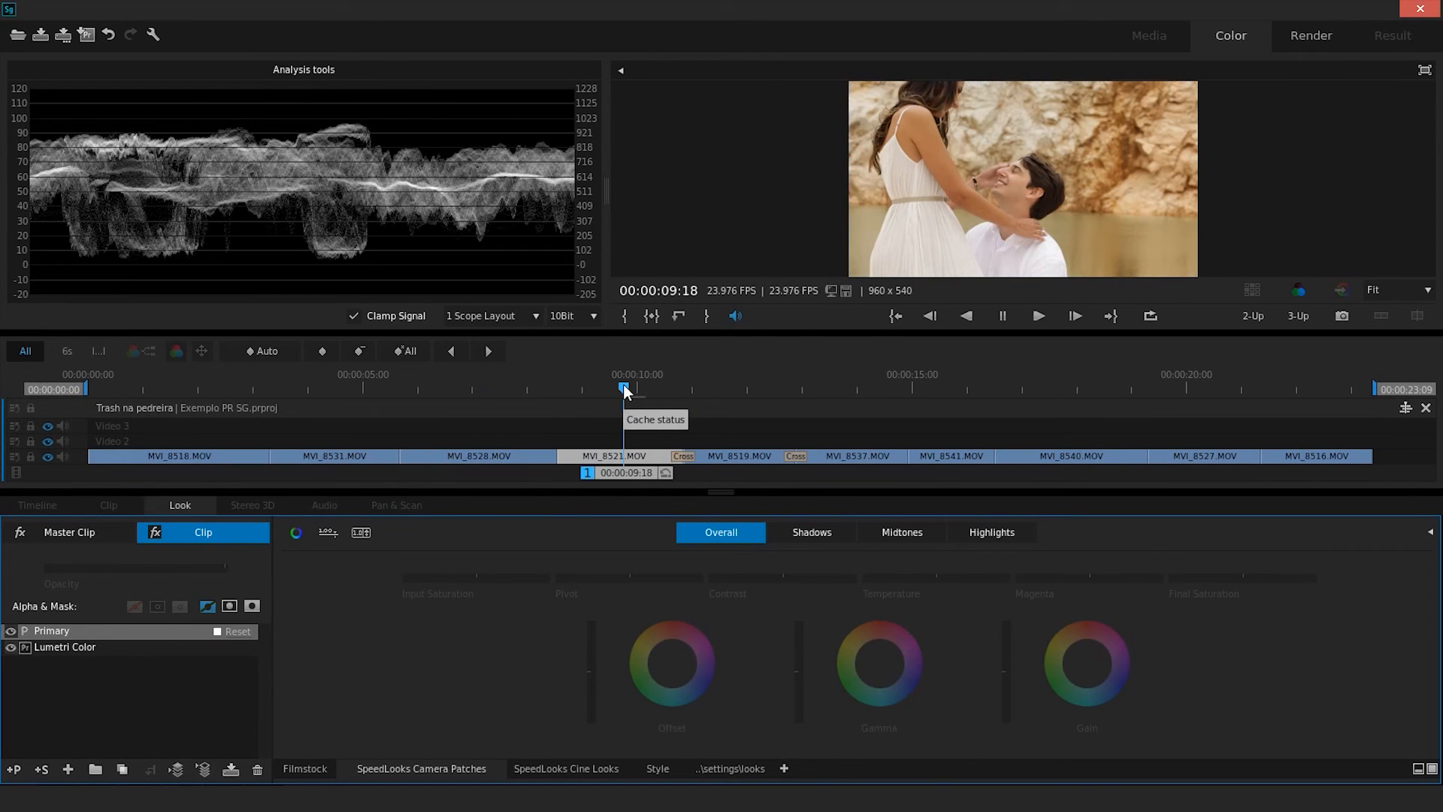
Quit SpeedGrade, saving the changes to Exemplo PR SG.prproj, and return to Premiere Pro
click(1420, 11)
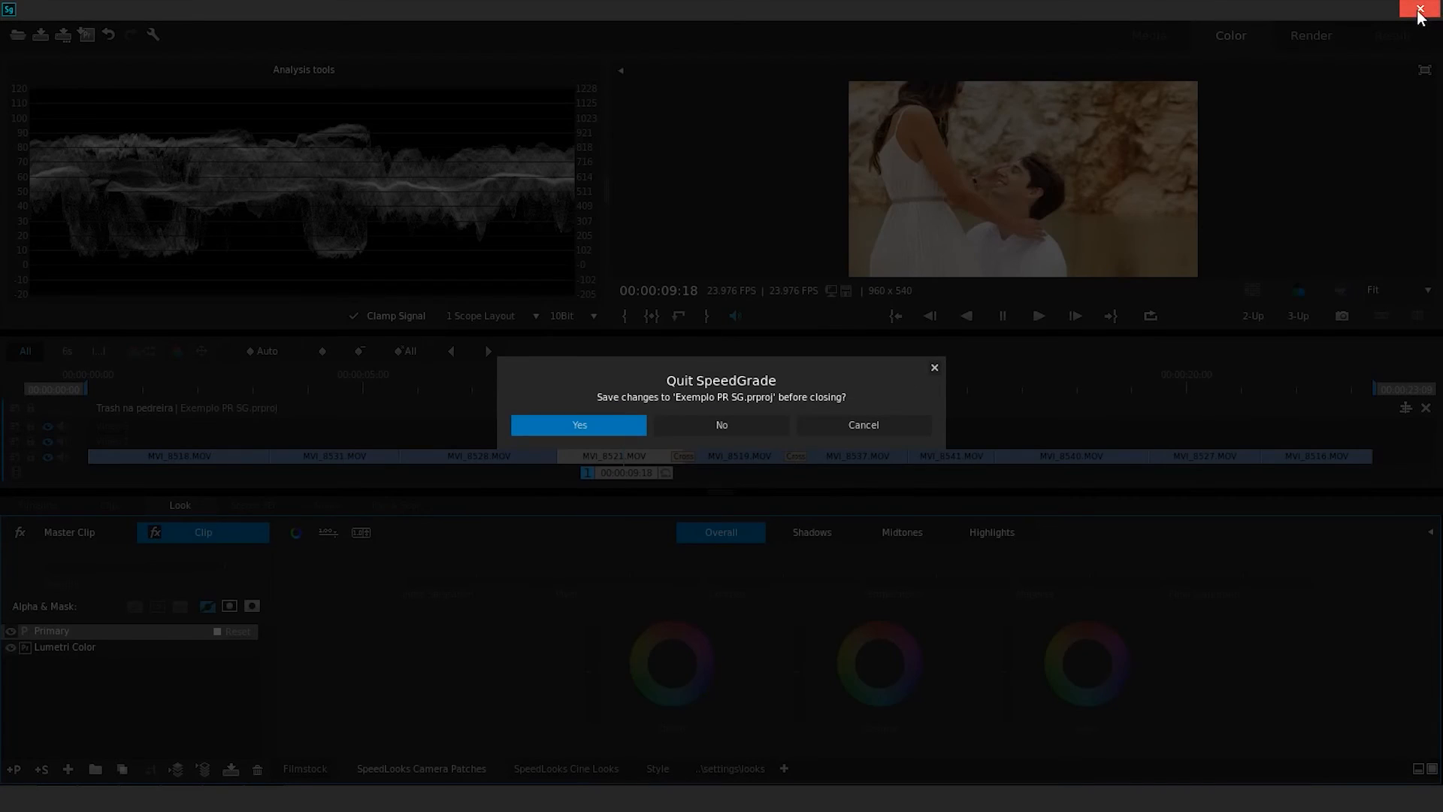
click(599, 432)
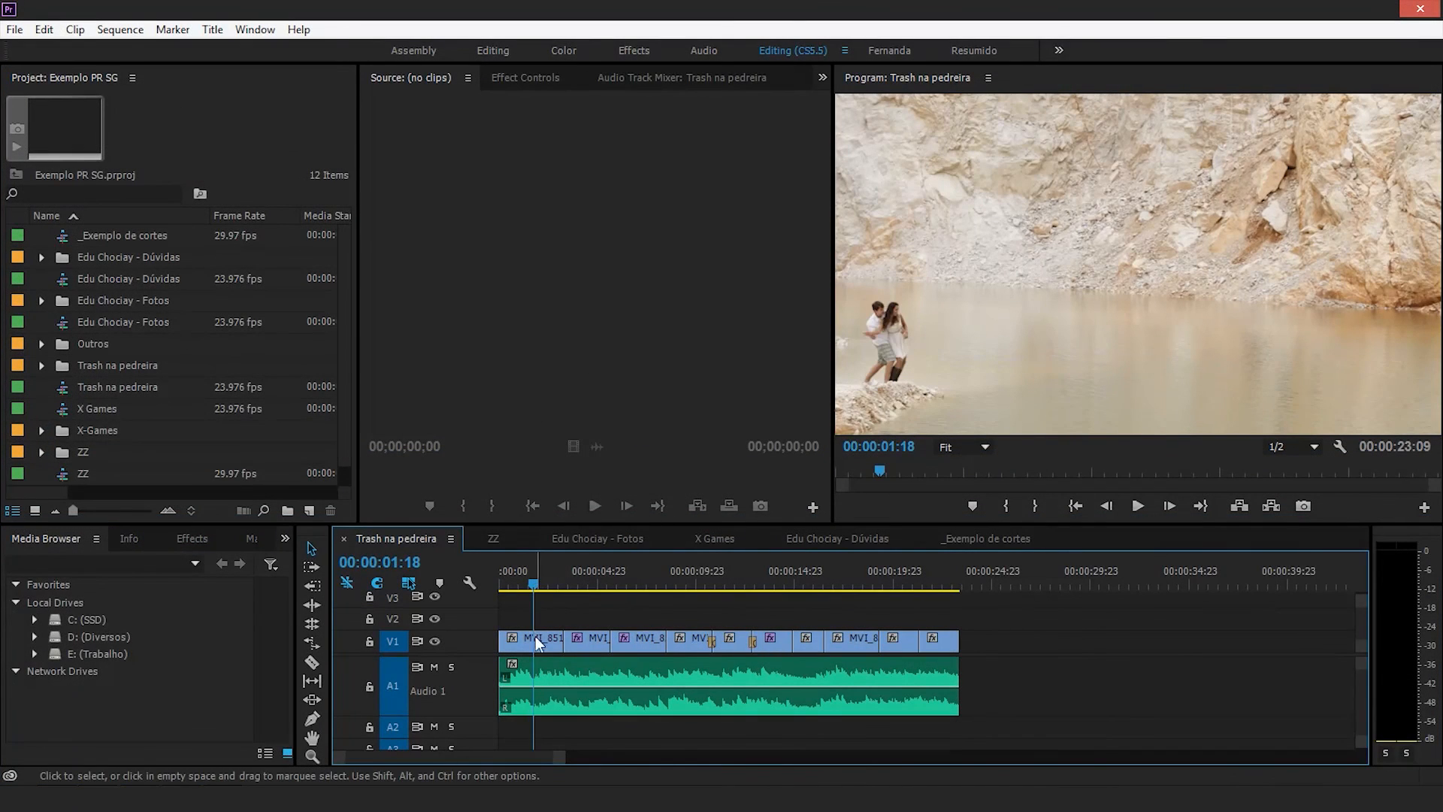
Inspect the applied effects of clips MVI_8518 and MVI_8531 and bring the playhead onto MVI_8531
click(537, 641)
click(516, 78)
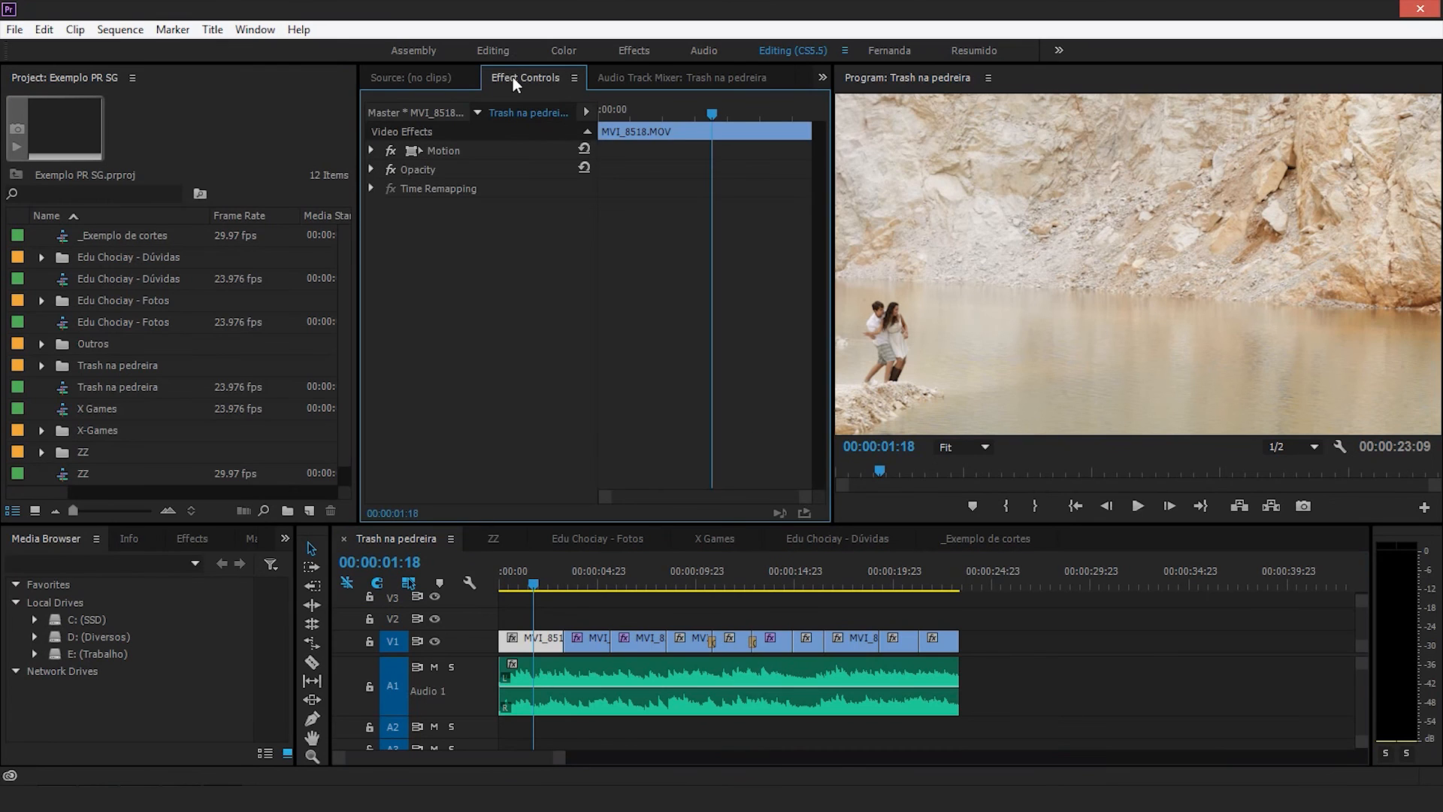
click(584, 642)
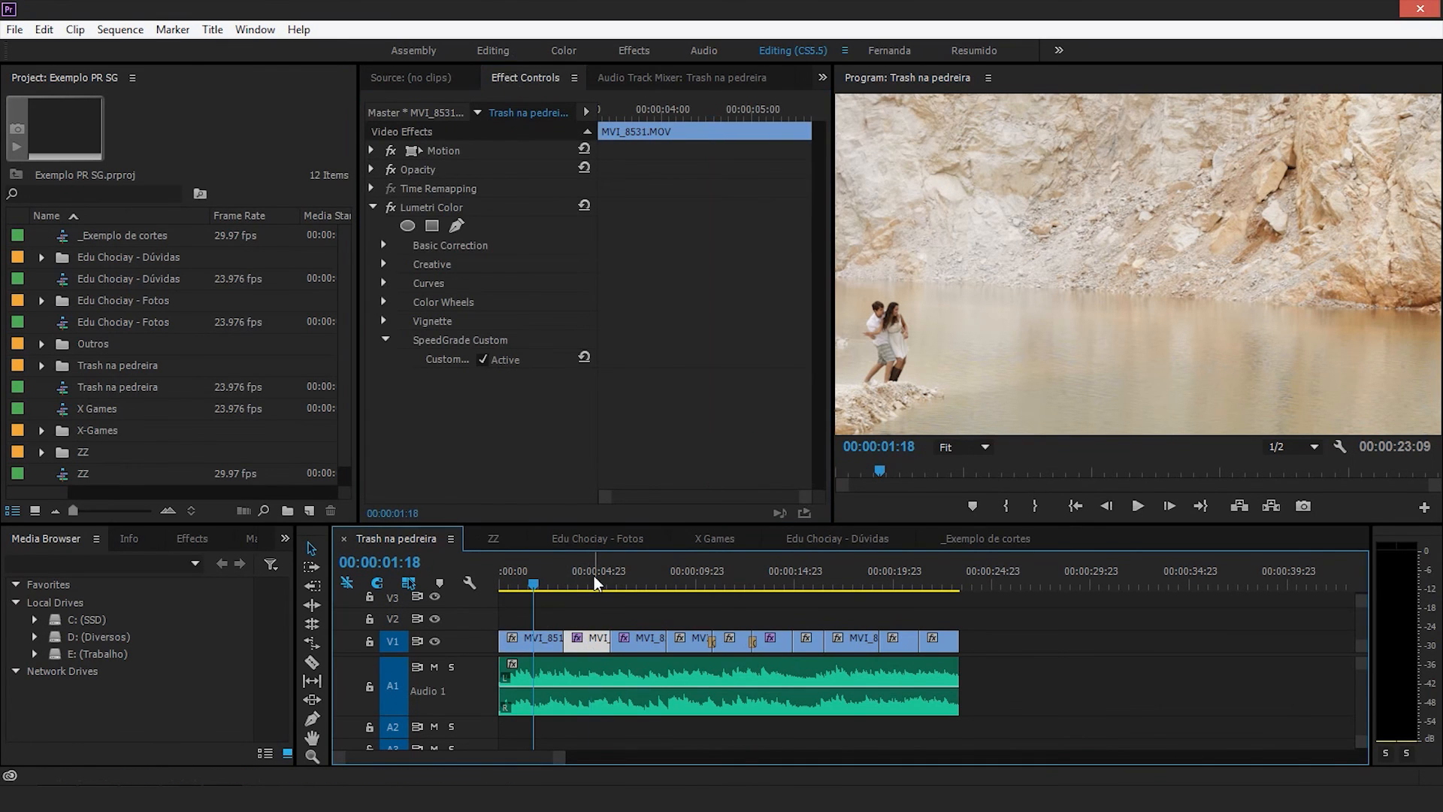
drag(593, 576, 588, 575)
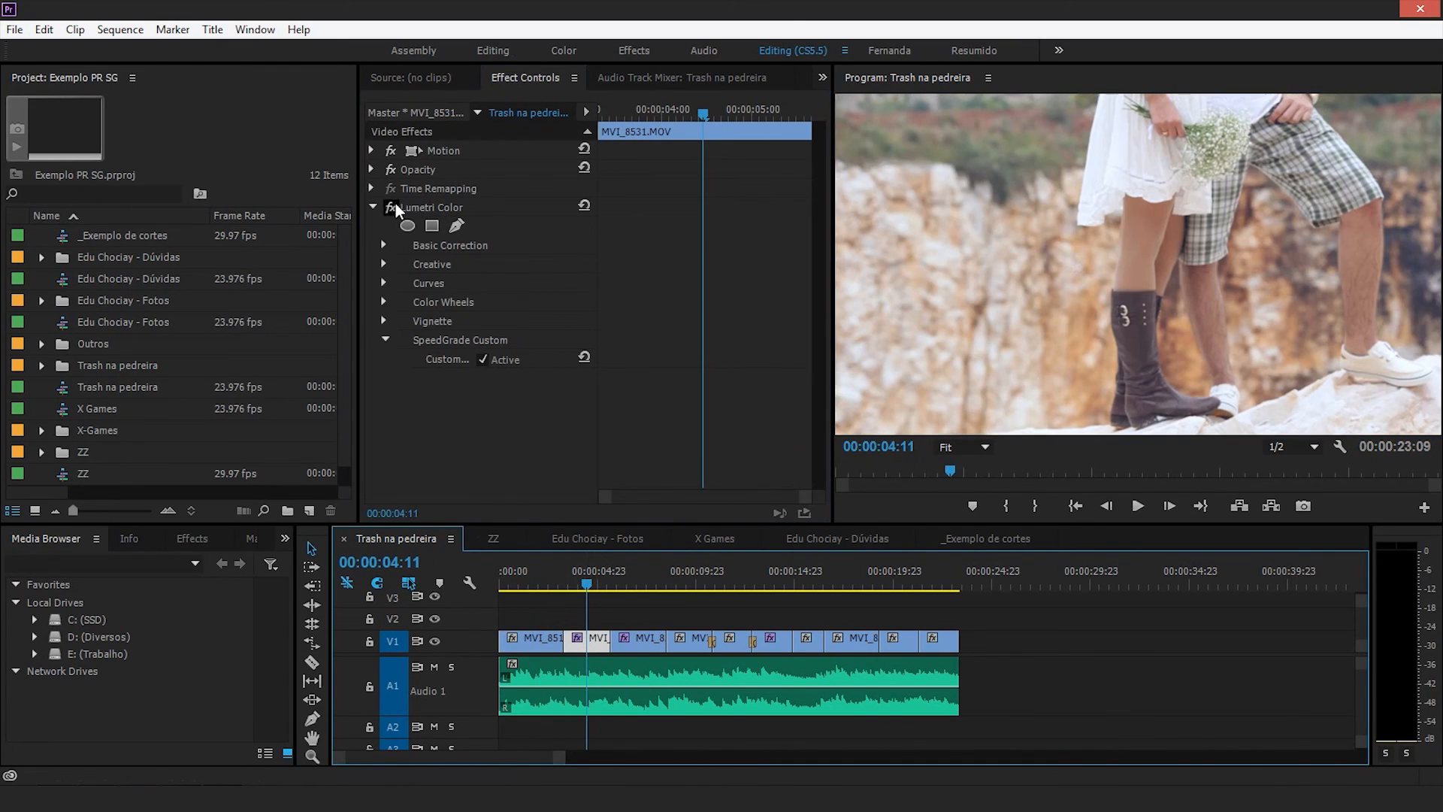
Compare MVI_8531 with the Lumetri Color effect off and on, and hide the effect's keyframe timeline
click(391, 206)
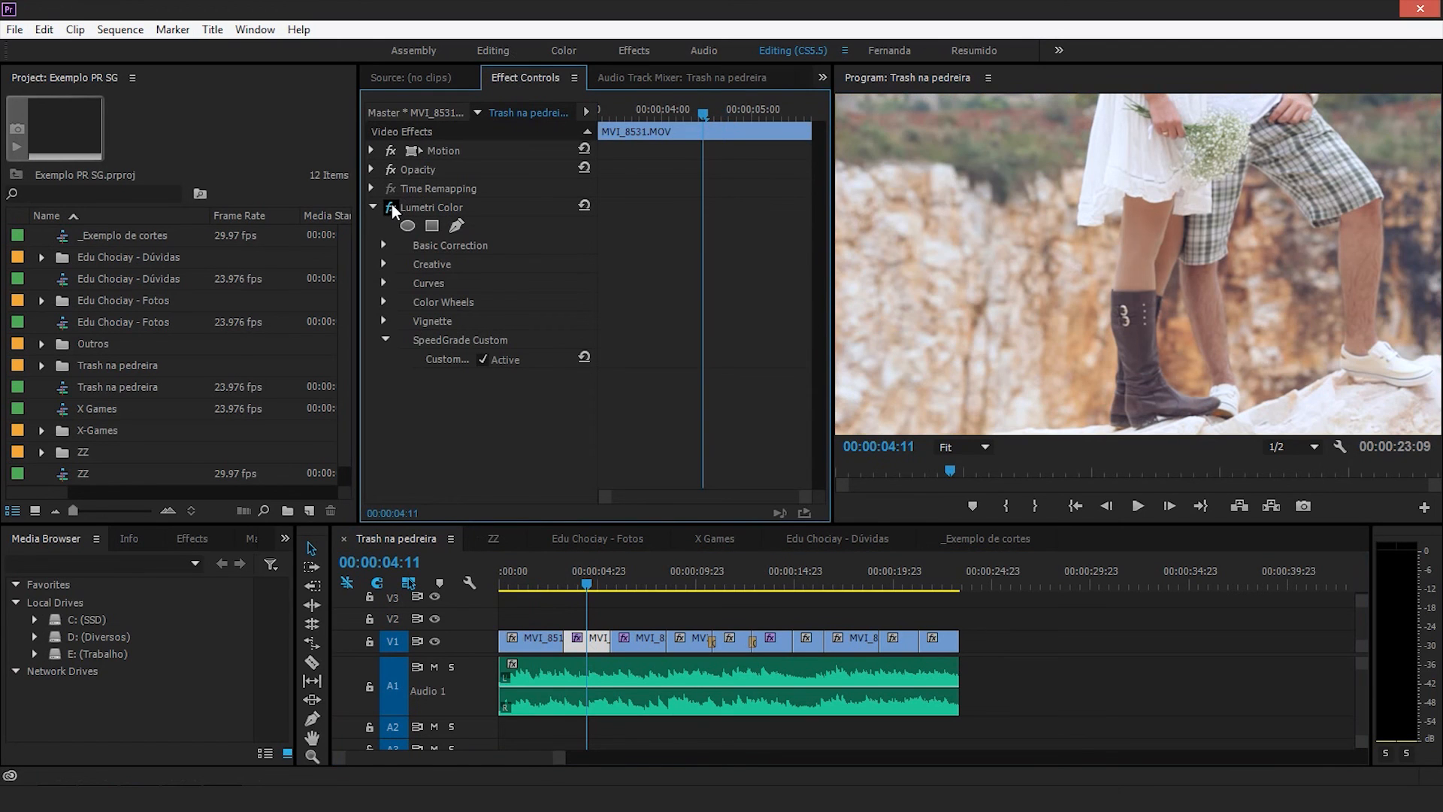
click(391, 207)
click(587, 111)
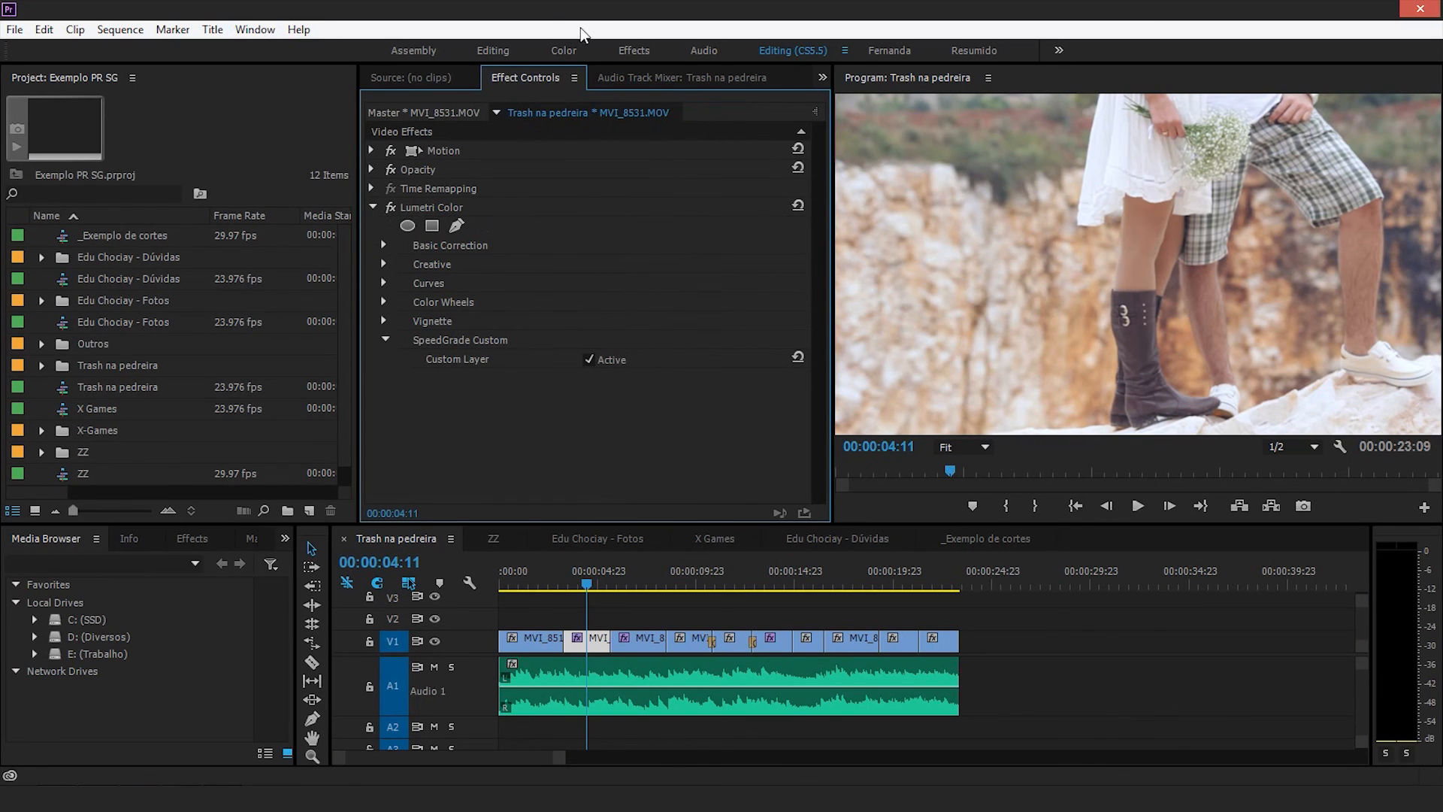
Switch to the Color workspace and expand the Color Wheels section of the Lumetri Color effect on MVI_8531
click(567, 48)
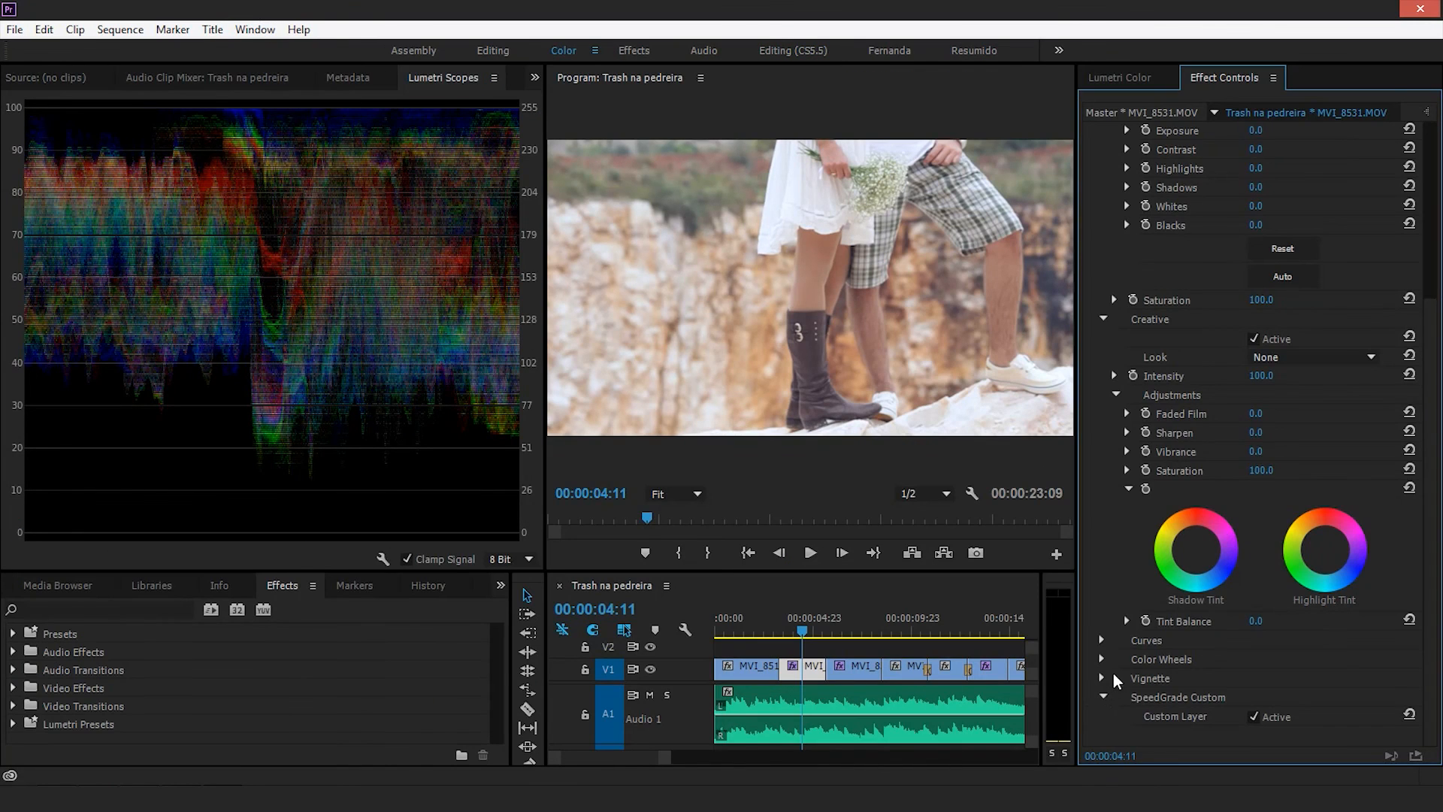
click(1102, 661)
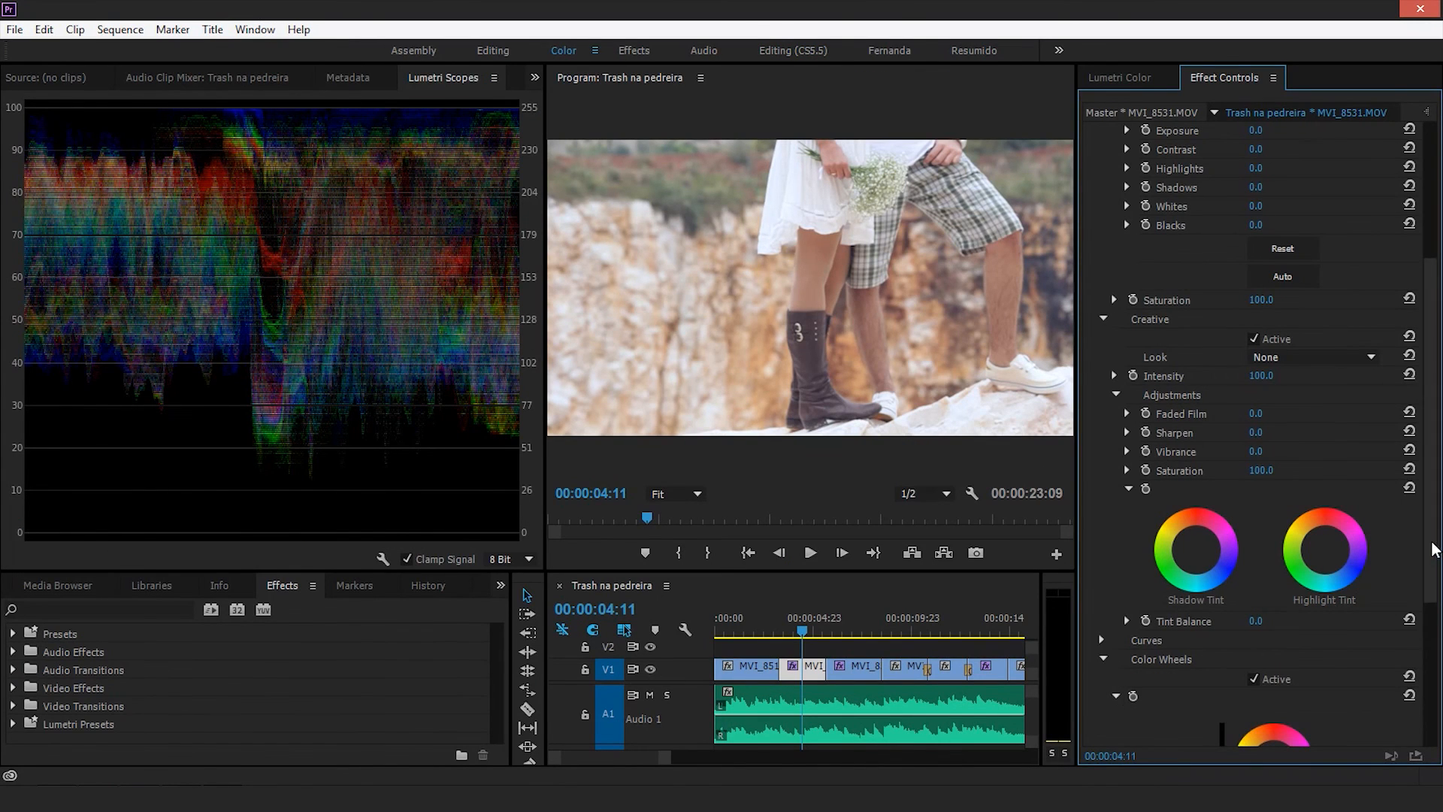
scroll(1189, 648, down, 5)
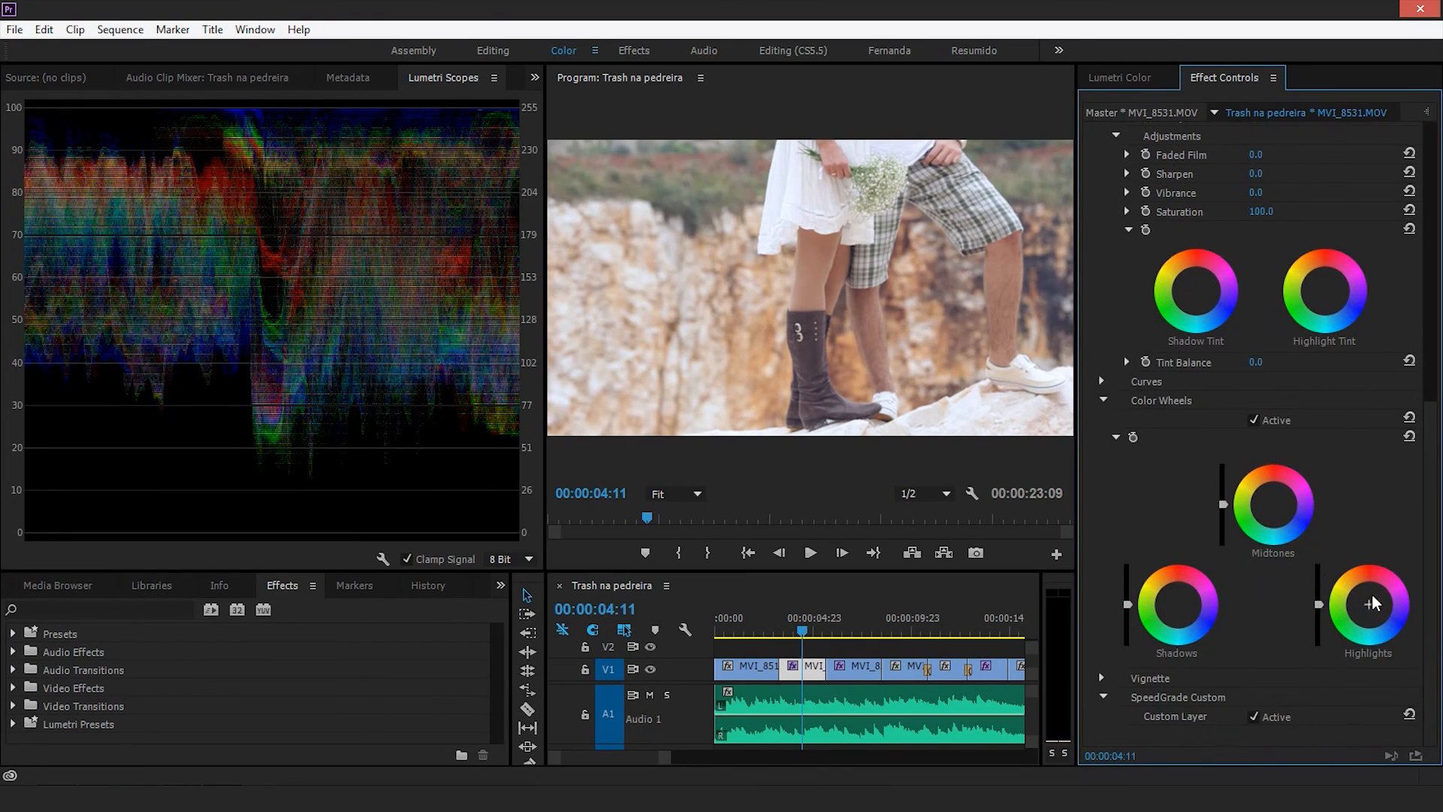
Shift the Midtones wheel slightly toward green and the Shadows wheel slightly toward blue on MVI_8531
click(1274, 502)
drag(1272, 502, 1269, 504)
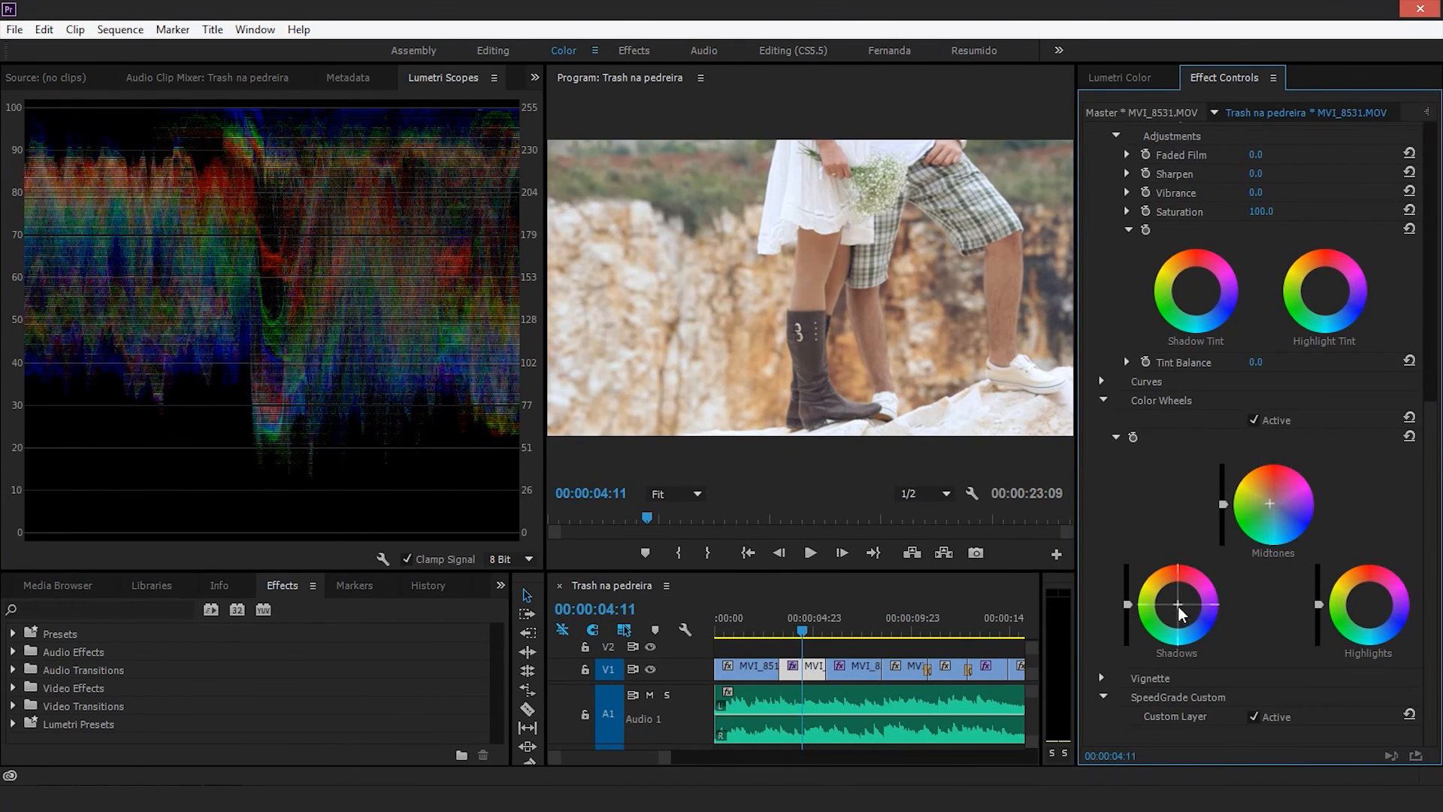
drag(1177, 604, 1181, 607)
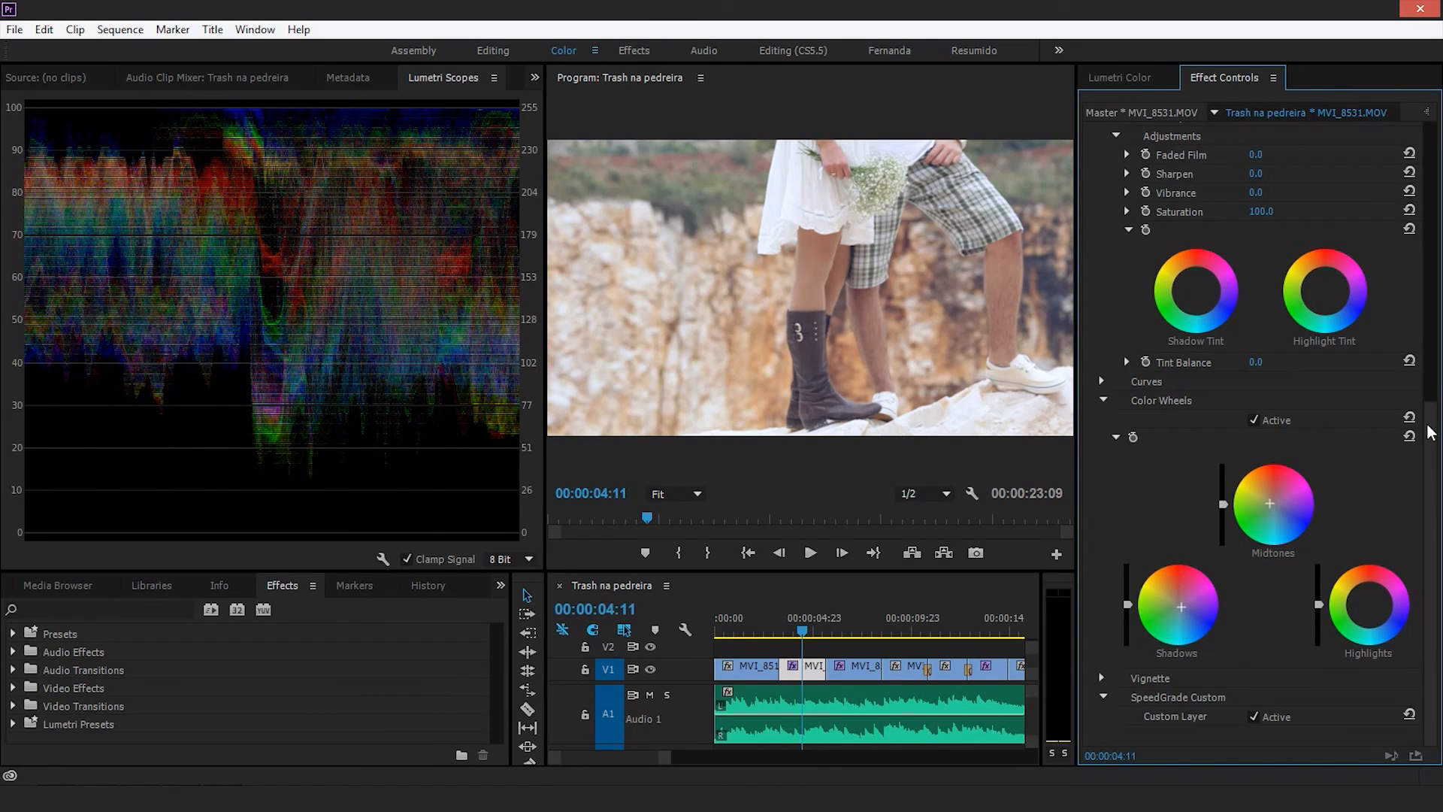
Collapse the Basic Correction, Creative and Color Wheels sections of the Lumetri Color effect
scroll(1110, 188, up, 7)
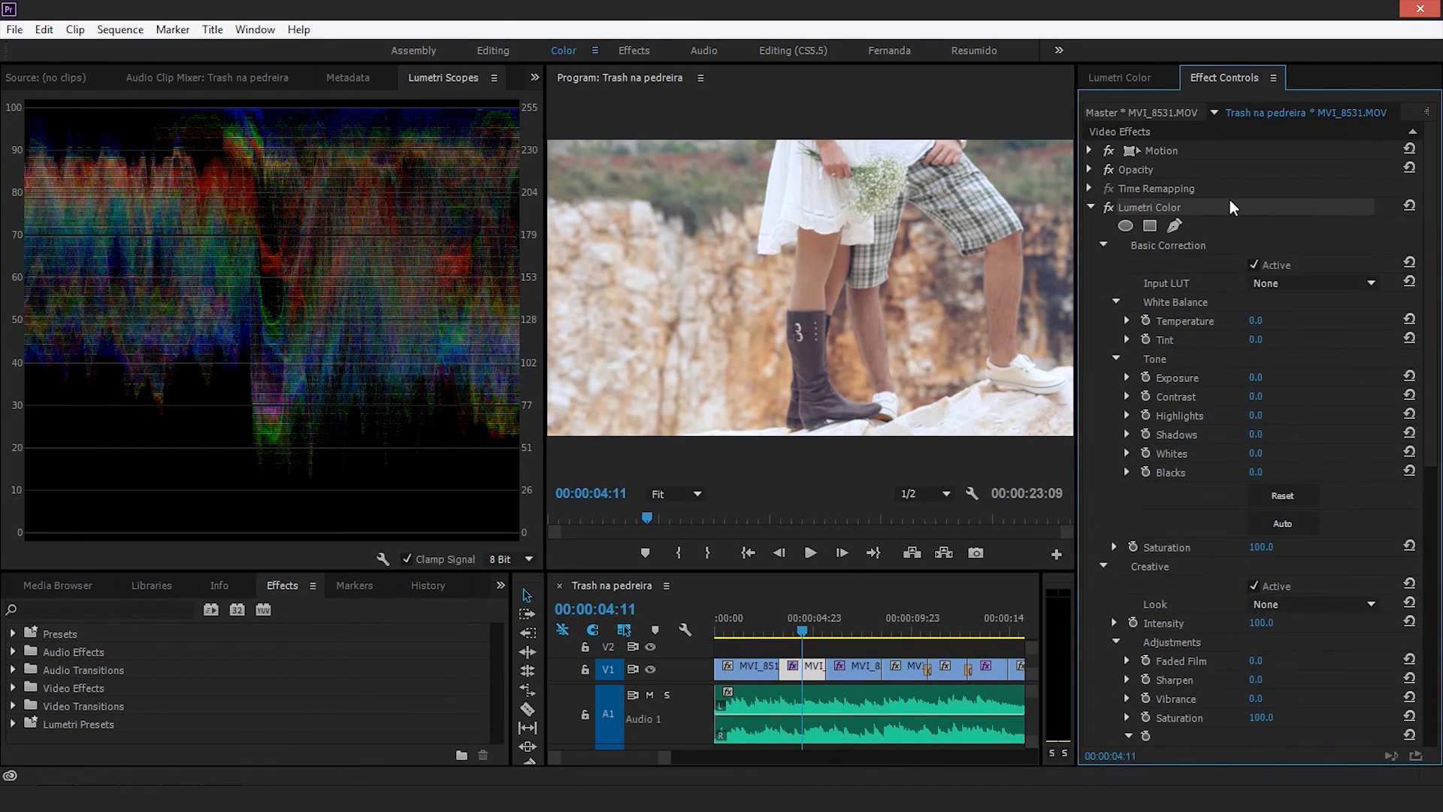
click(1102, 246)
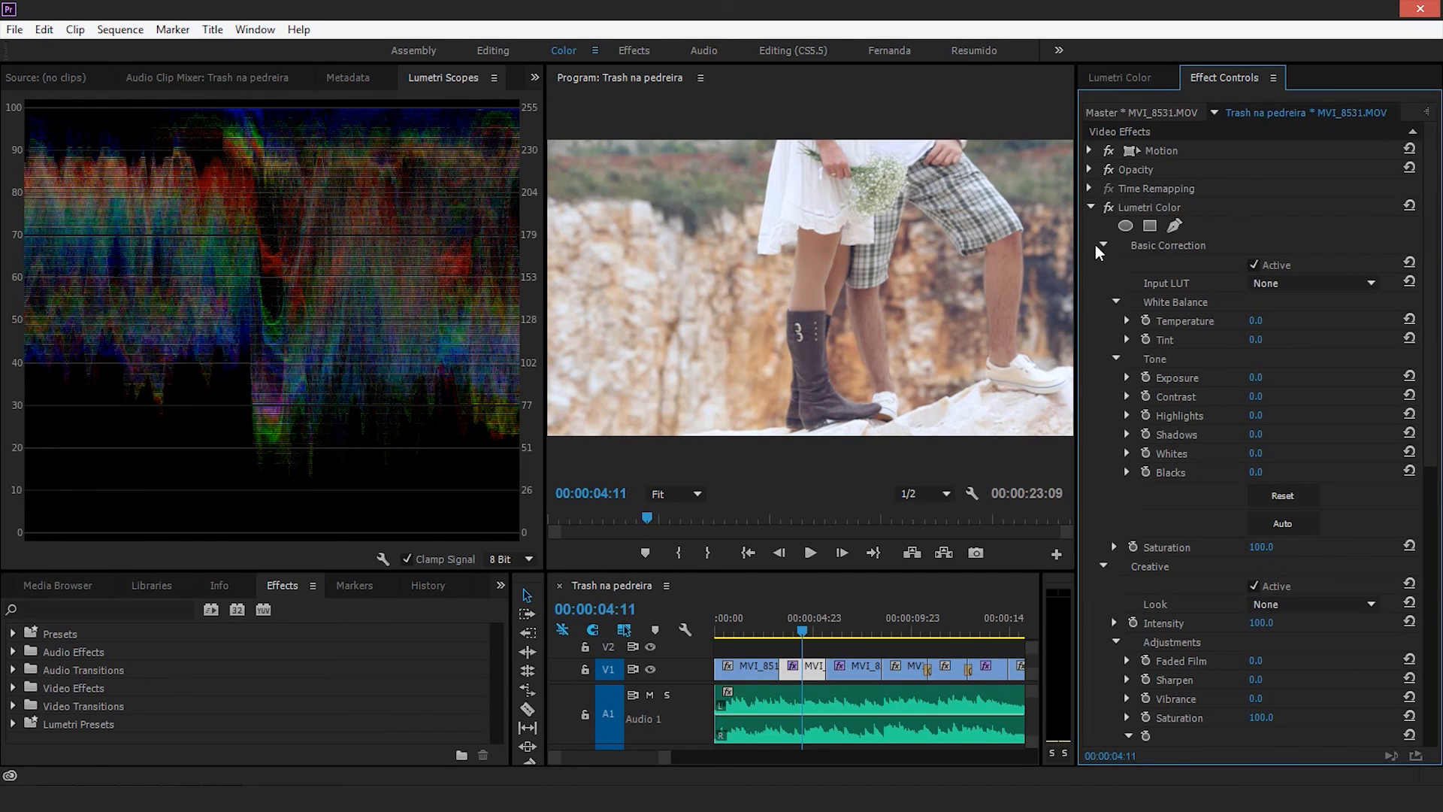
click(1103, 262)
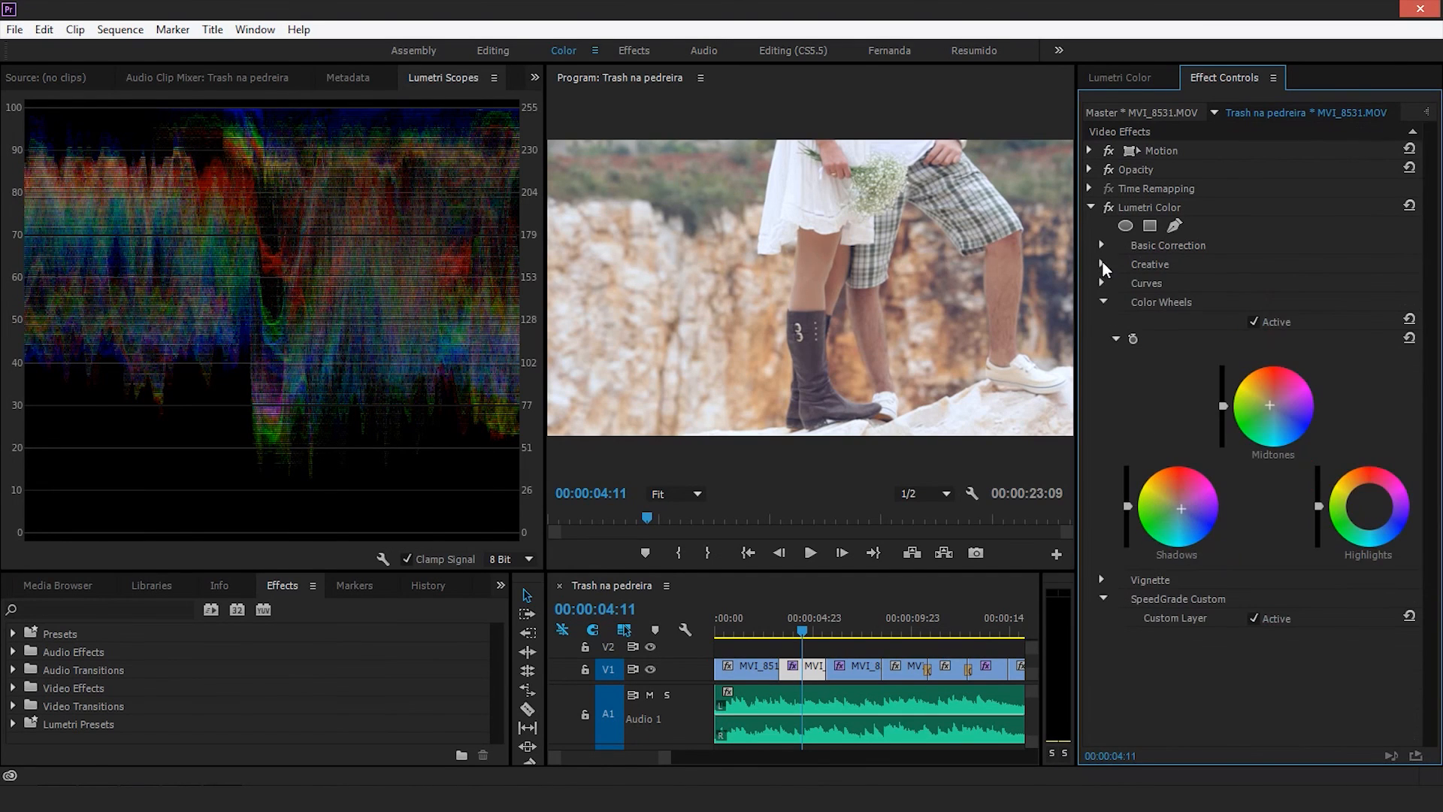
click(1104, 301)
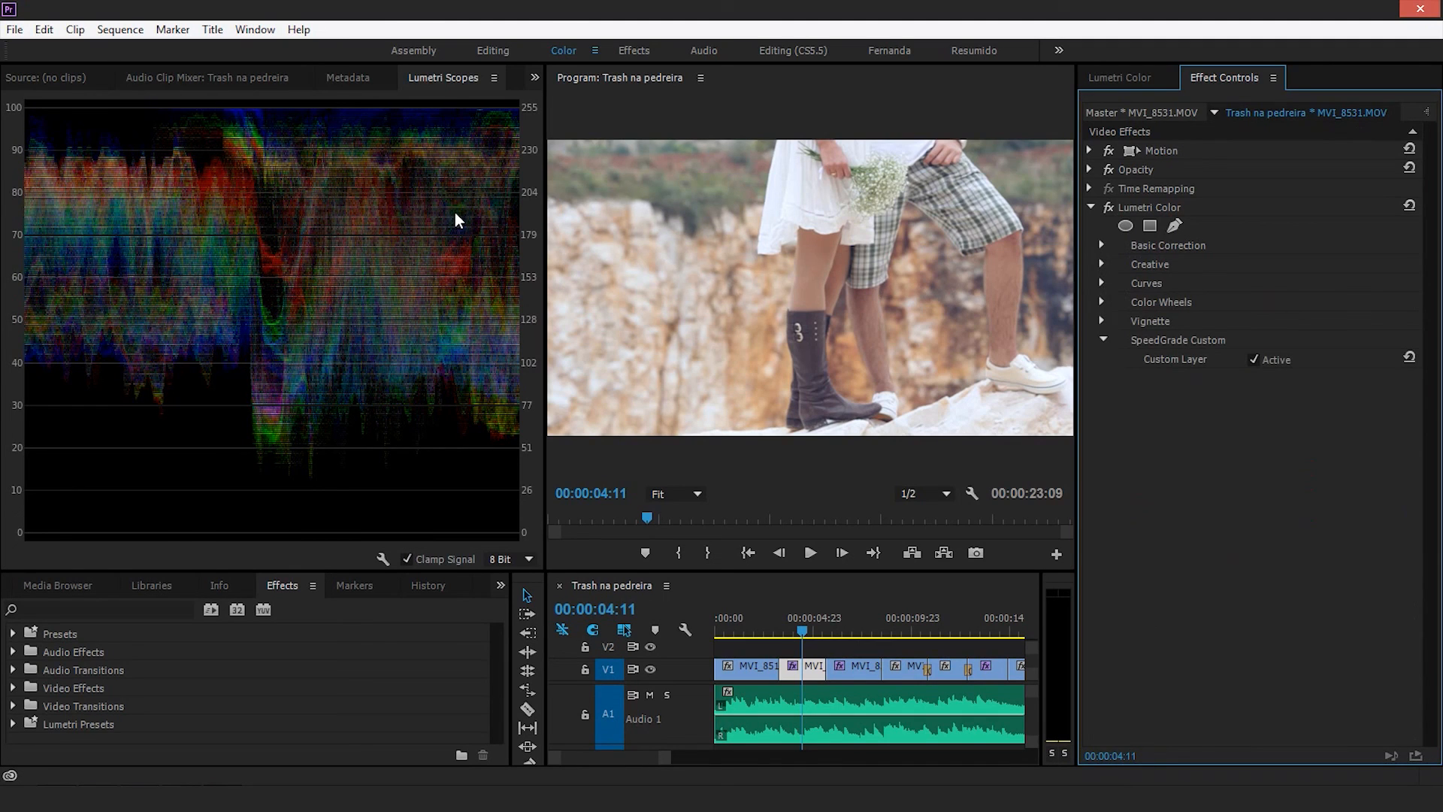
Add the Vectorscope YUV to the Lumetri Scopes and turn off the Waveform (RGB)
right_click(314, 263)
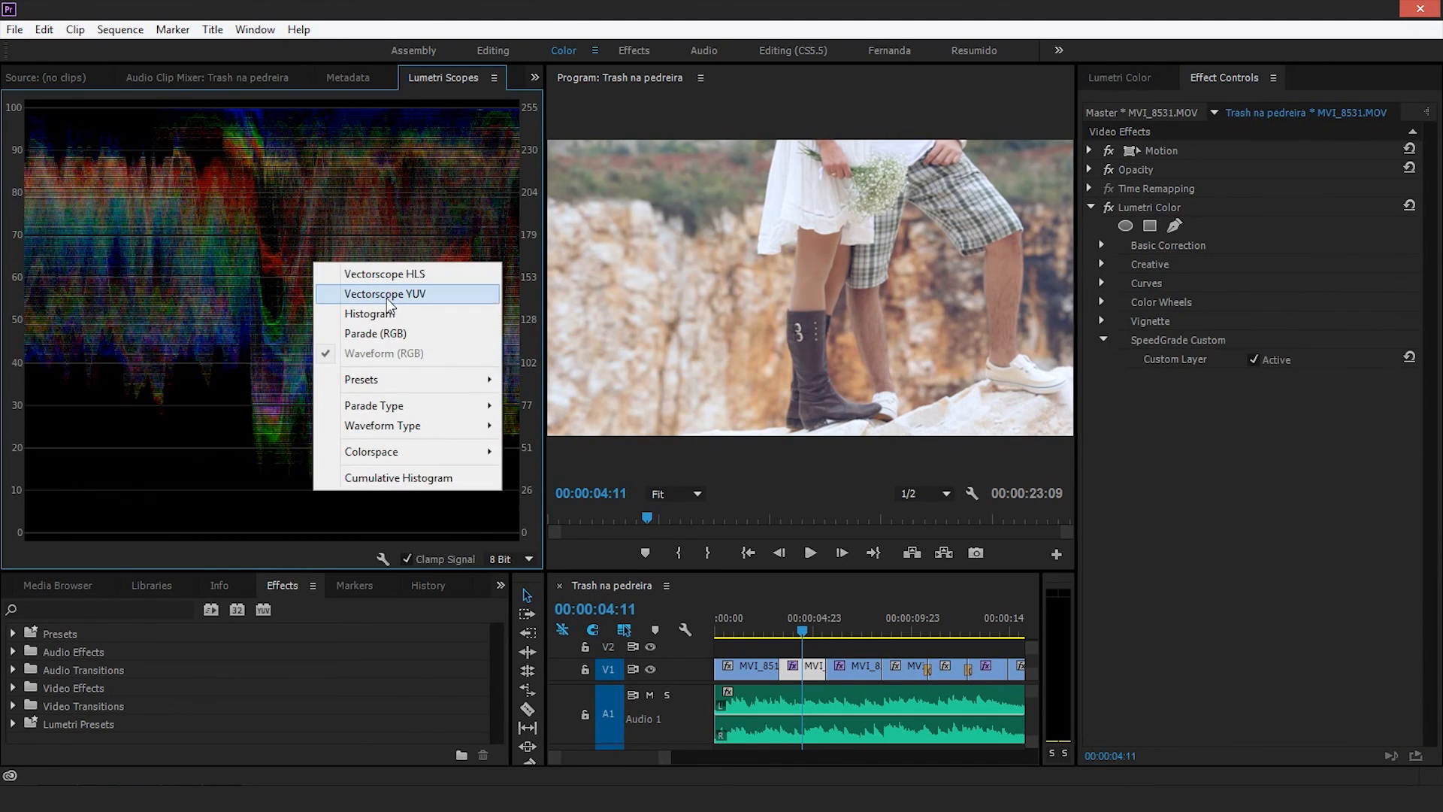
click(331, 293)
right_click(314, 300)
click(359, 387)
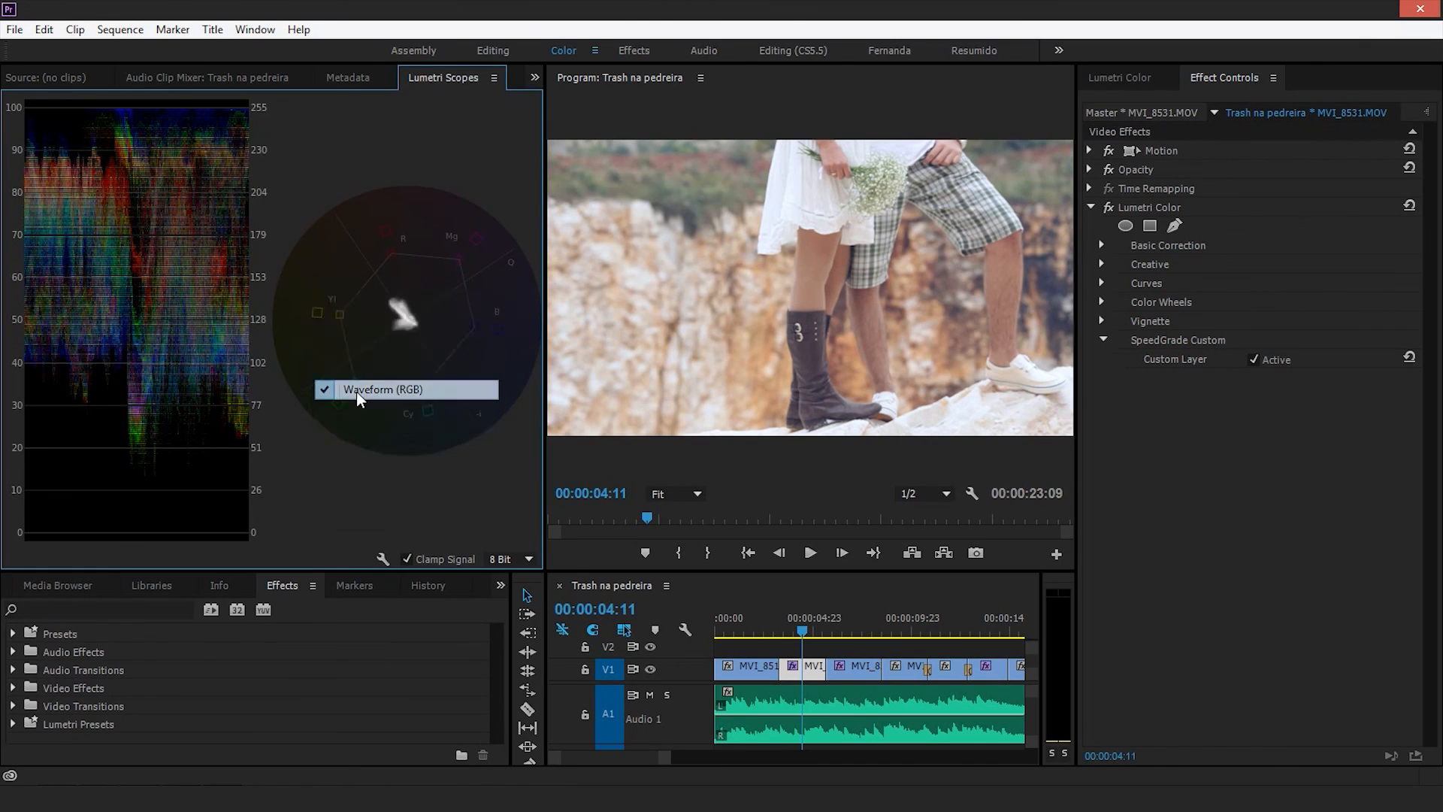